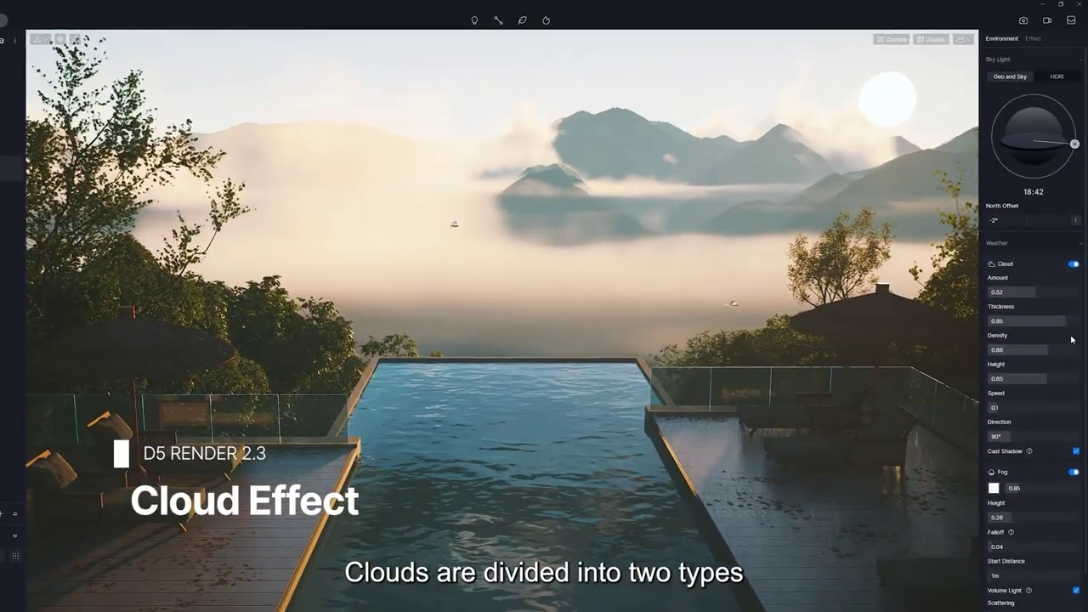
Thin the clouds slightly, raise them above the mountains, increase their amount and enable Cast Shadow
left_click_drag(1067, 303, 1059, 303)
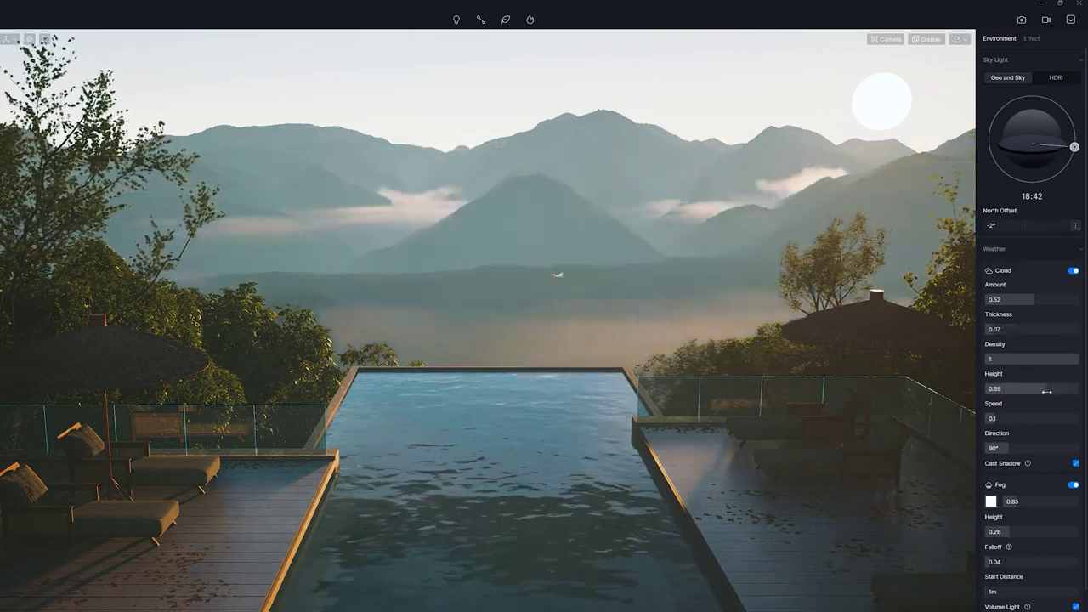
mouse_move(1046, 392)
left_mouse_down()
mouse_move(1075, 388)
mouse_move(1046, 389)
left_mouse_up()
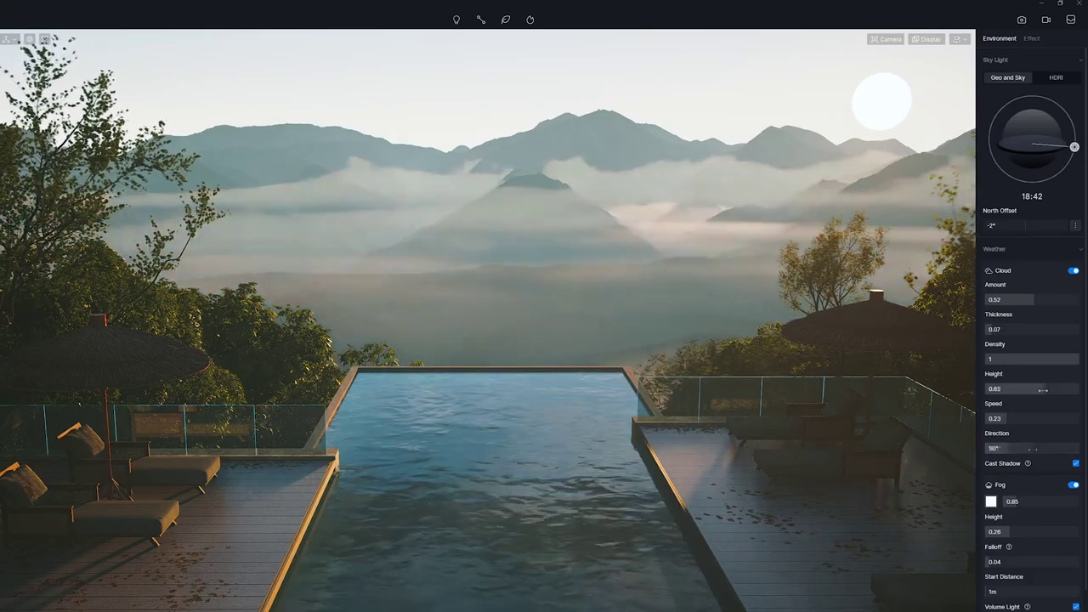
left_click_drag(1044, 390, 1048, 389)
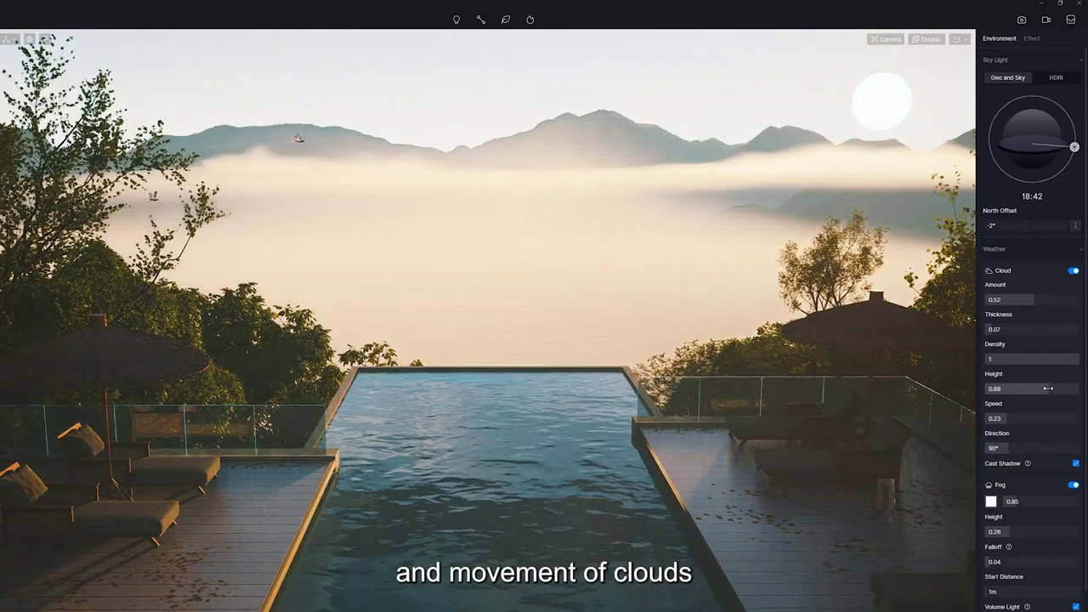
left_click_drag(1048, 388, 1055, 388)
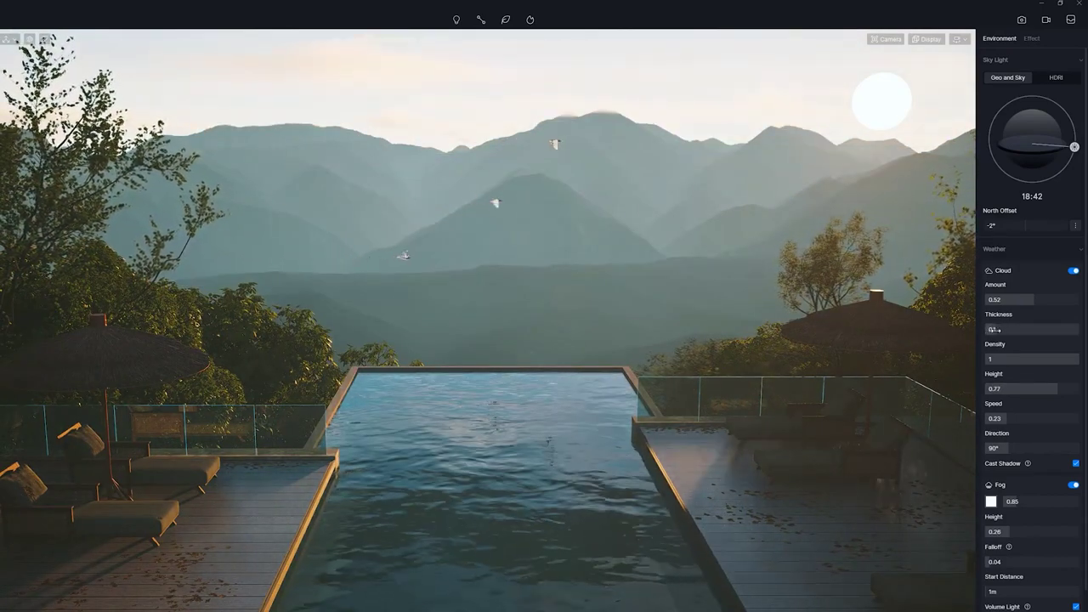
left_click_drag(1063, 298, 1067, 298)
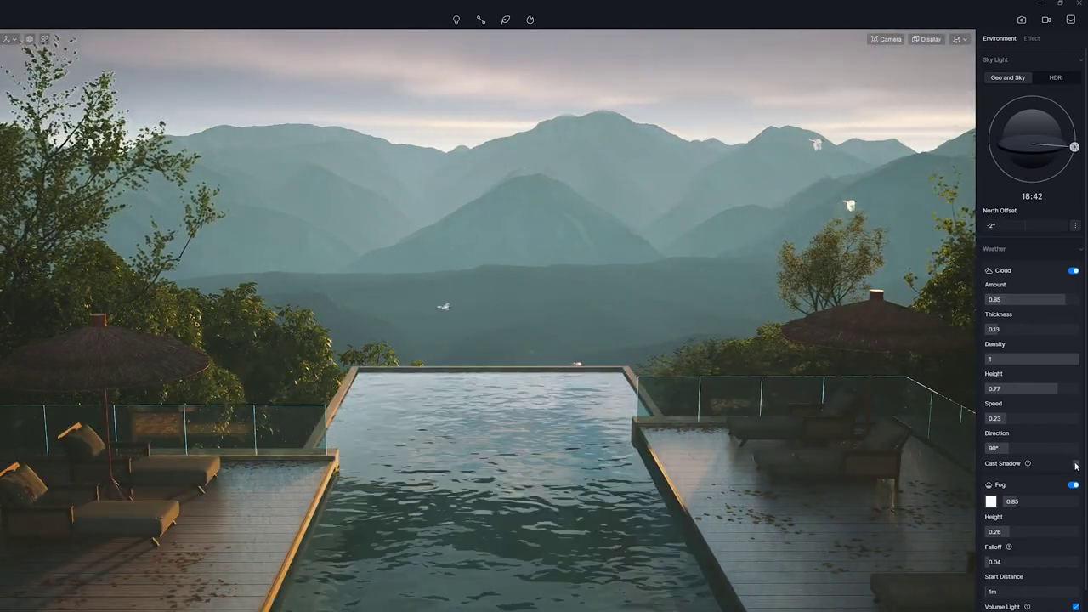
left_click(1075, 465)
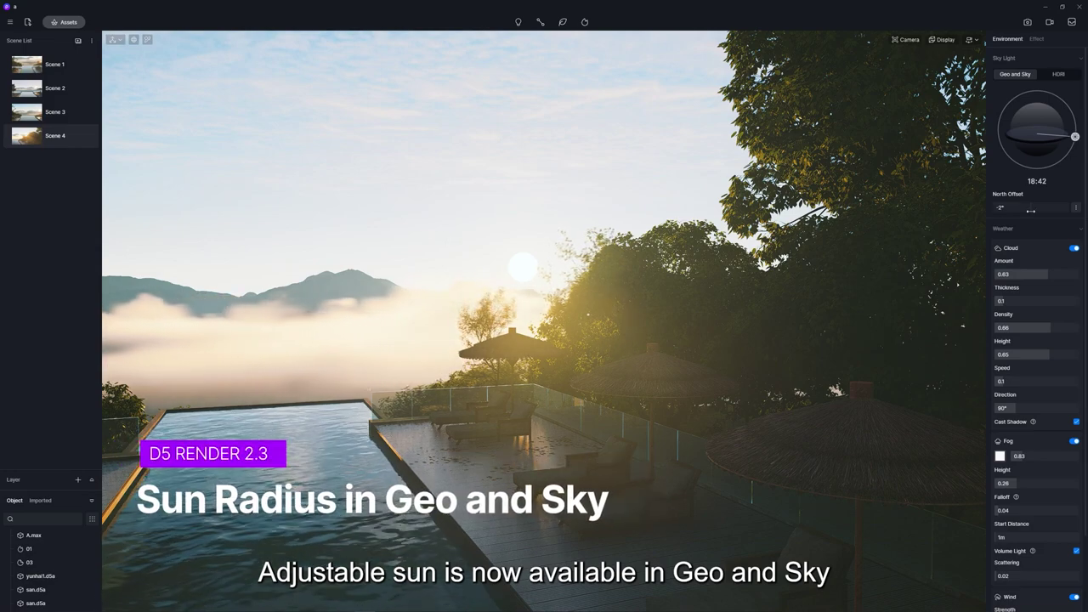
Expand the North Offset options and drag Sun Disk Radius from 4.5 down to about 0.4
left_click(1076, 208)
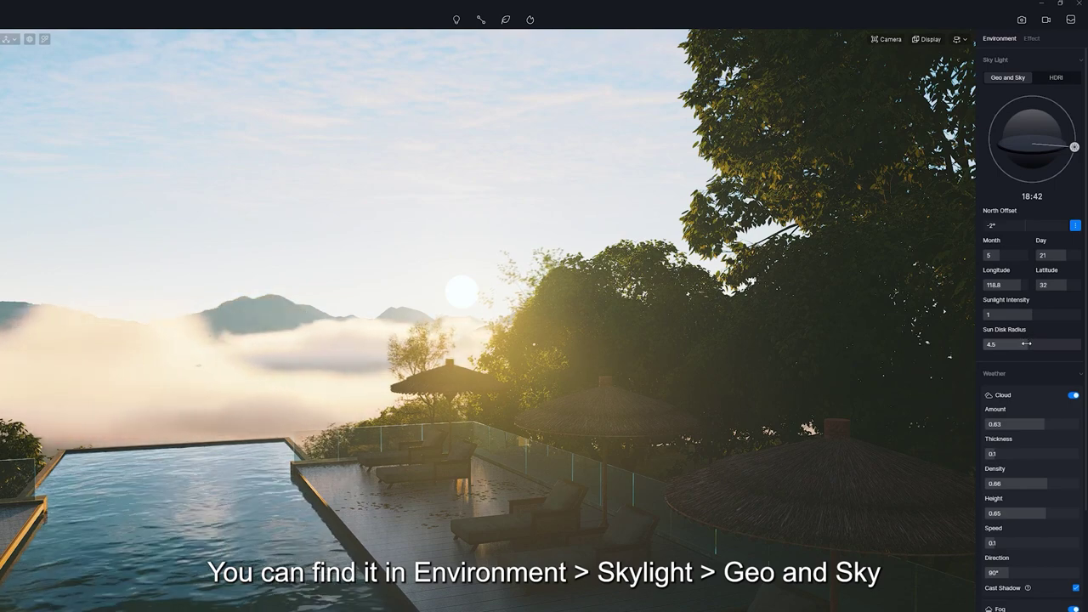
left_click_drag(1025, 344, 988, 344)
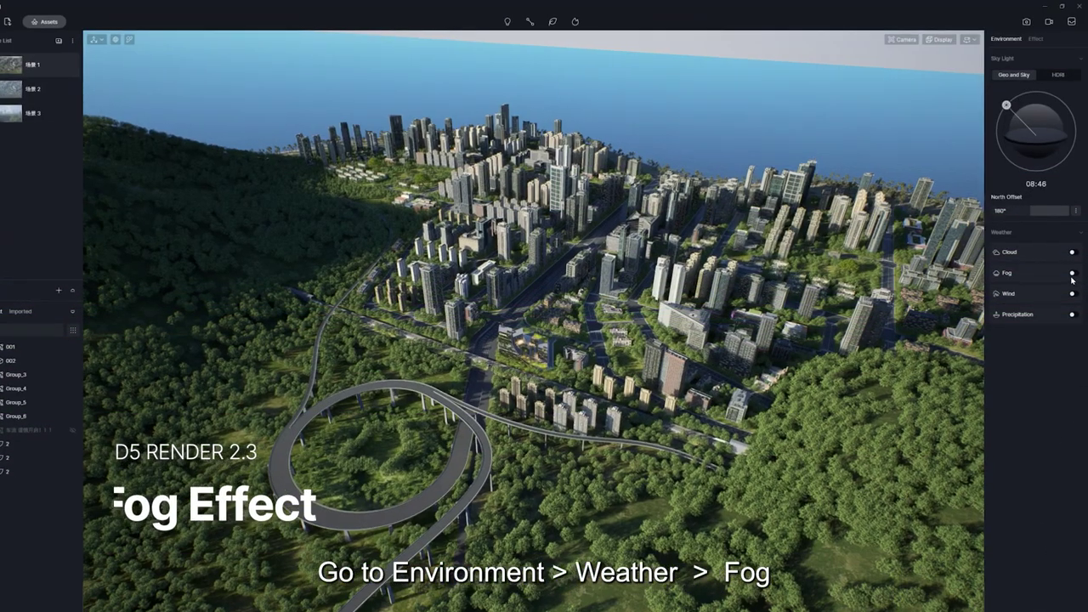
Enable Fog, adjust its density, raise its Height and set Start Distance to 100m
left_click(1072, 294)
left_click_drag(1009, 311, 1081, 316)
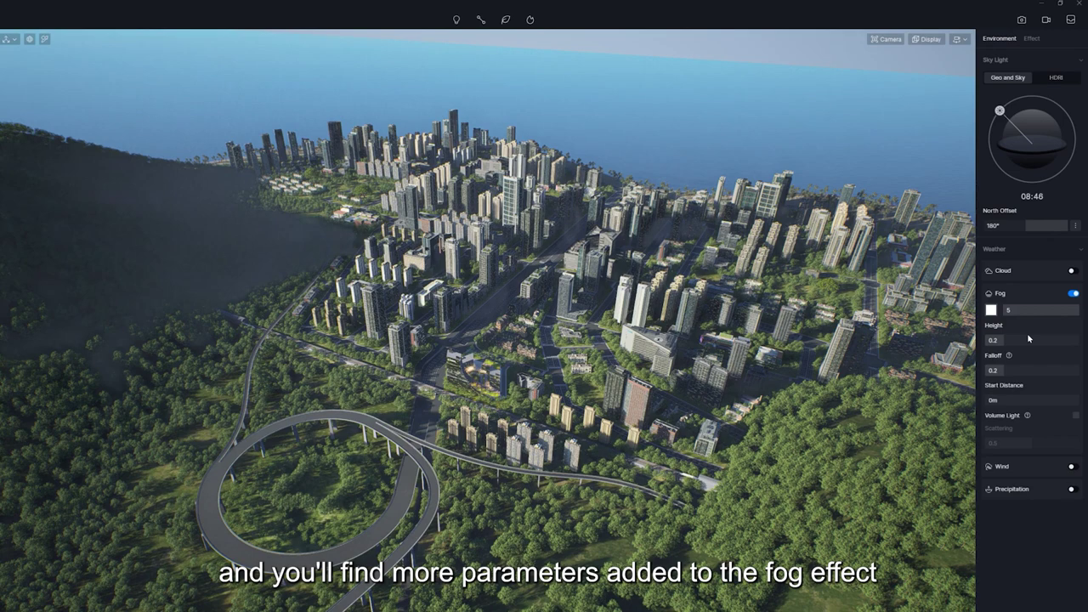
left_click_drag(1010, 340, 992, 372)
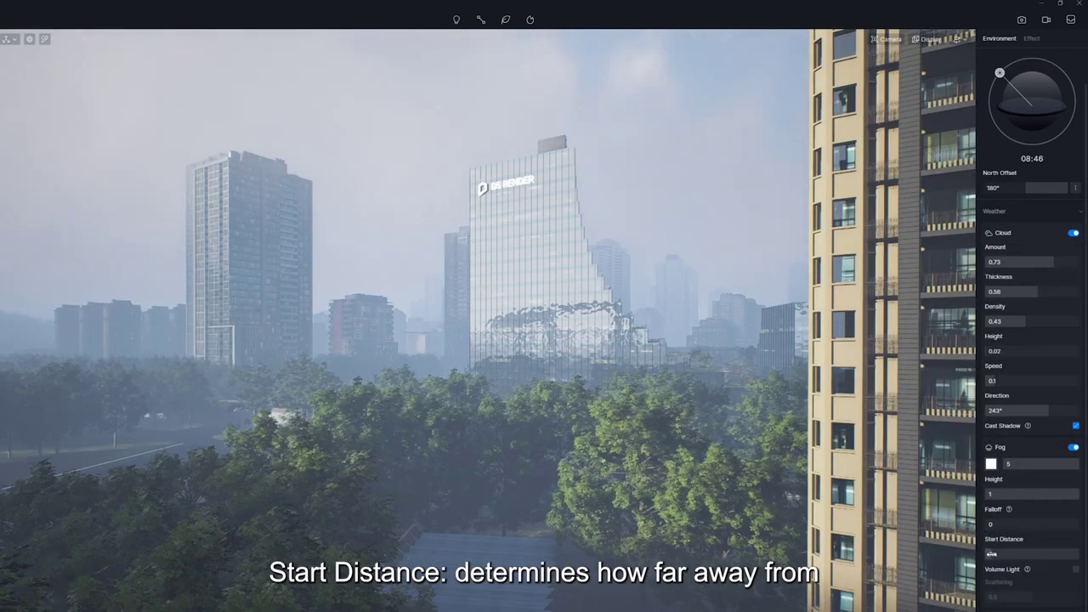
mouse_move(1001, 554)
left_mouse_down()
mouse_move(1072, 554)
mouse_move(983, 559)
left_mouse_up()
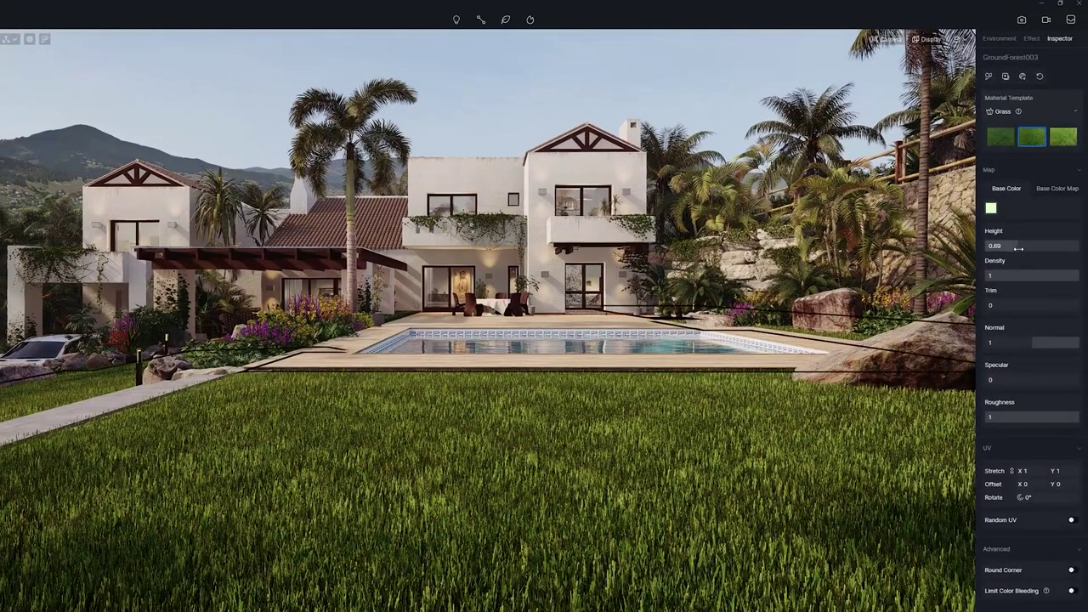
Adjust grass height and density, apply the third grass template, then shorten its blades
left_click_drag(1018, 247, 1006, 277)
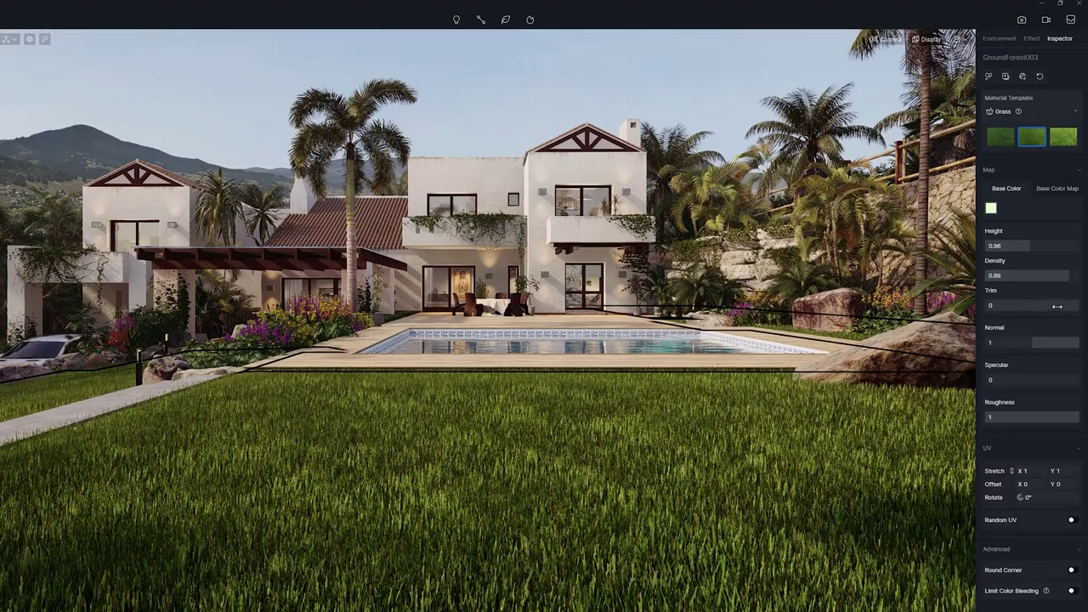
left_click(1001, 138)
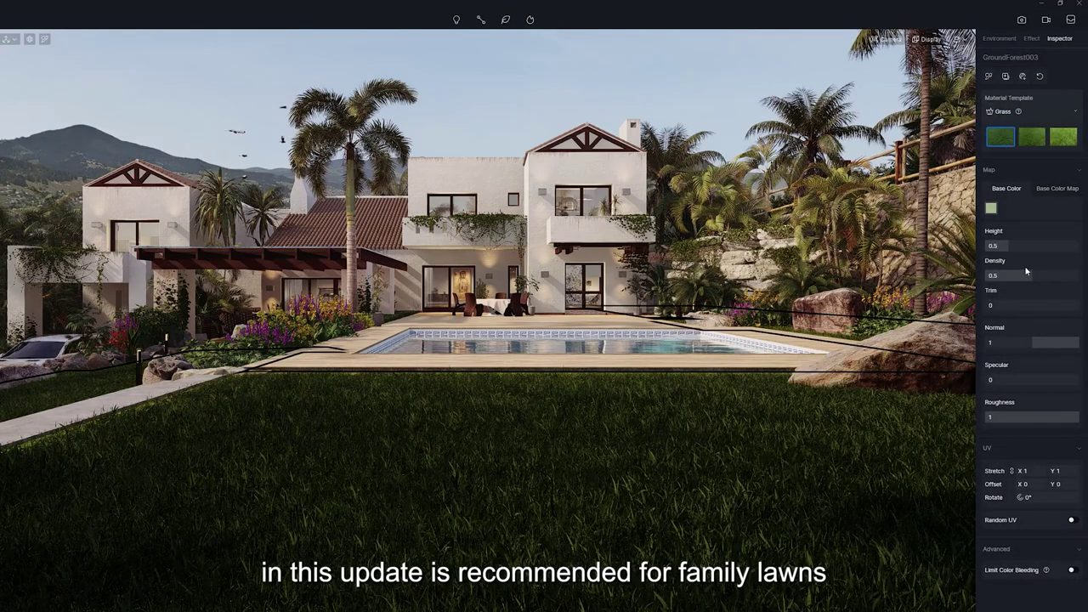
left_click(1062, 139)
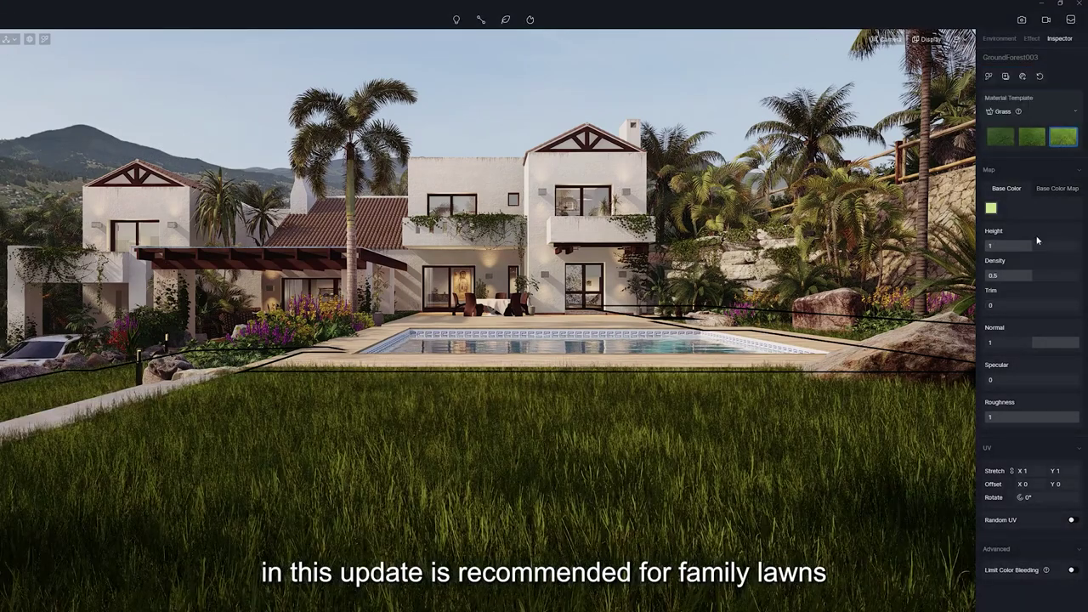
left_click_drag(994, 246, 991, 248)
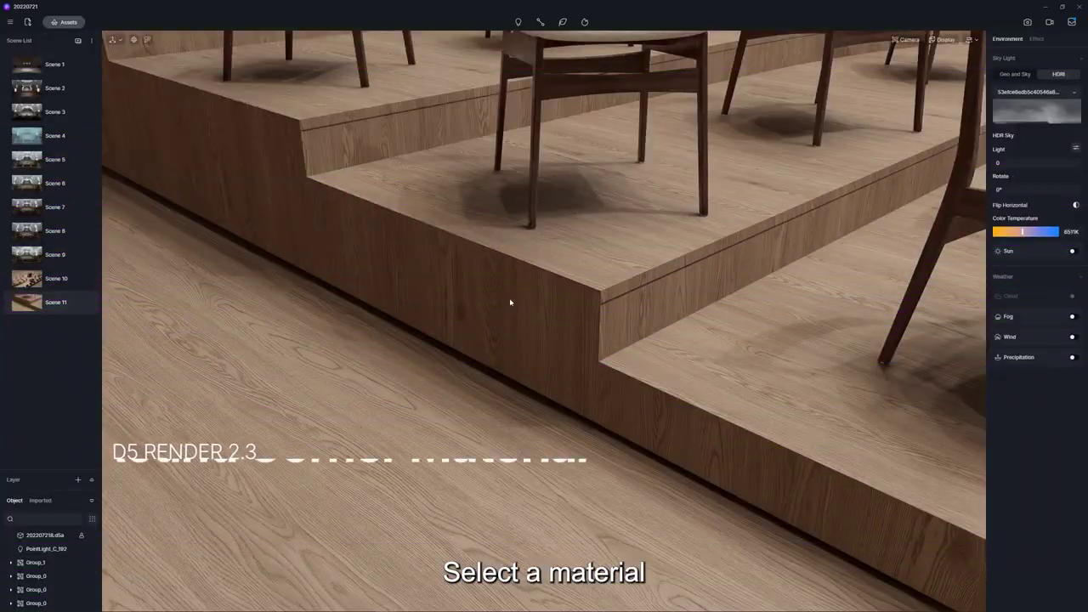
Select the wooden step material and drag its Round Corner Radius to 13.2
left_click(529, 295)
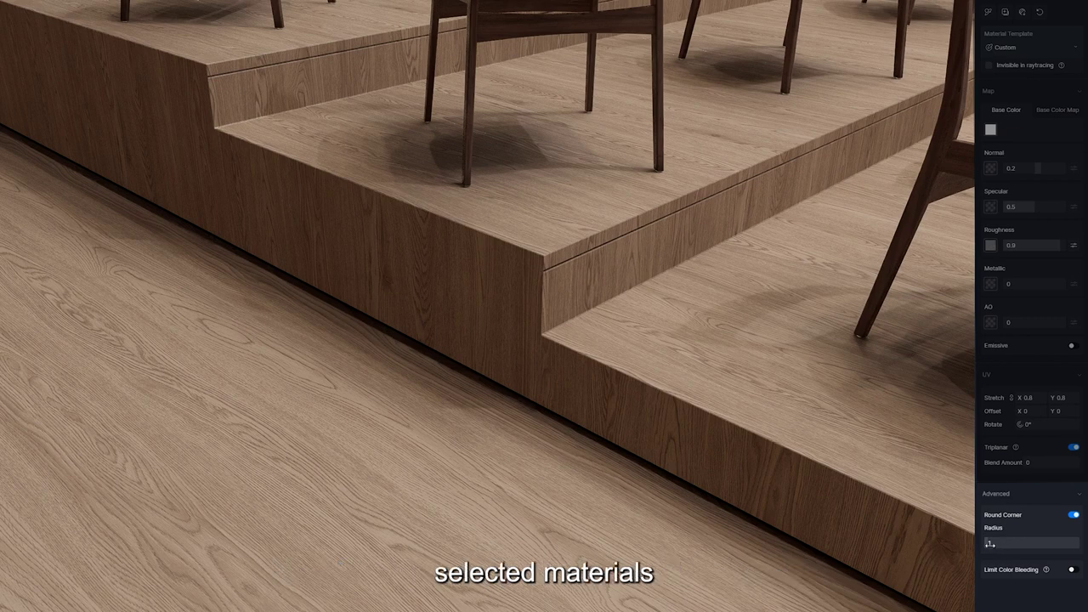
left_click_drag(990, 543, 1027, 544)
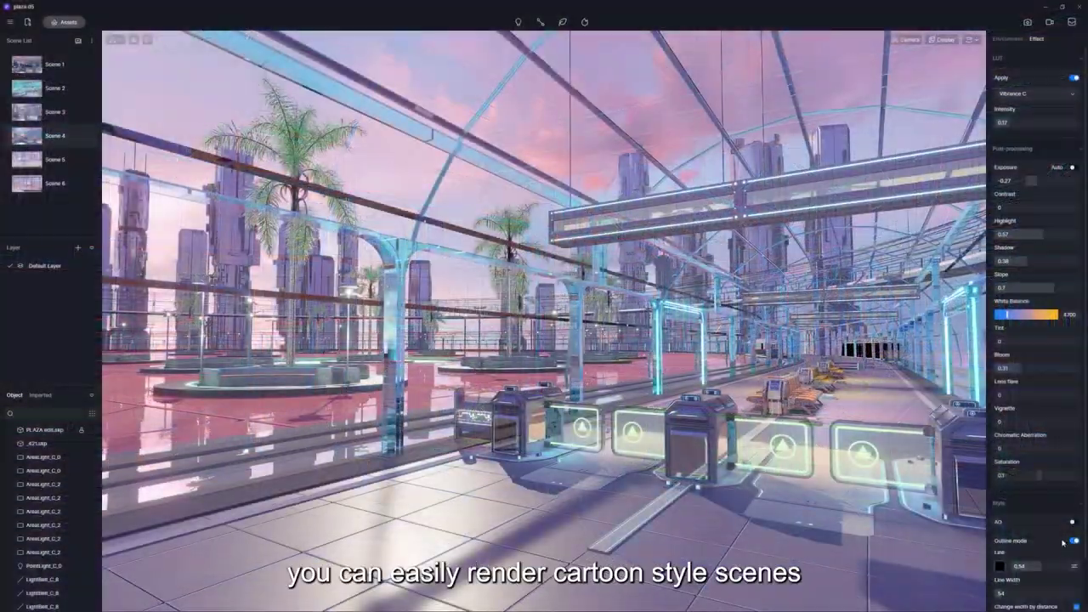
Set the Outline mode Line Width to 100, then tick and untick Background
scroll(1040, 527, "down", 2)
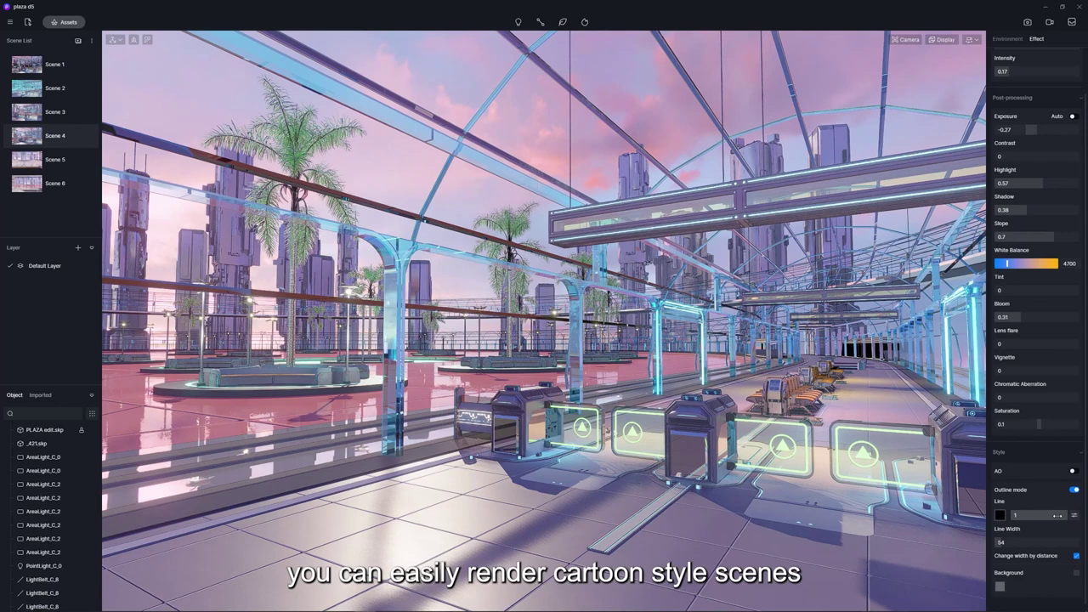
left_click_drag(1063, 515, 1083, 545)
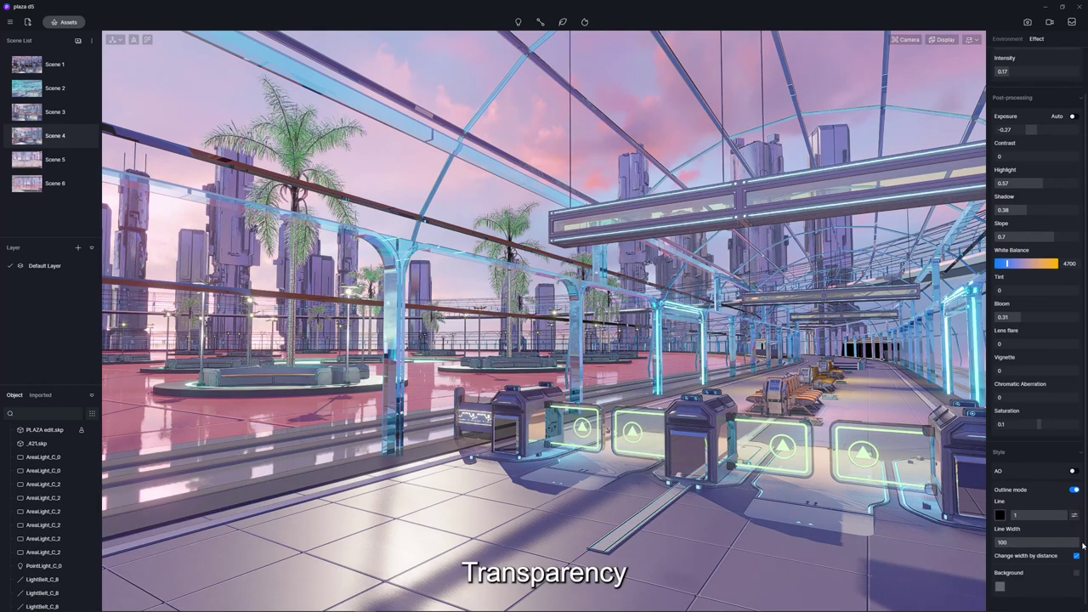
scroll(1048, 544, "down", 1)
left_click(1076, 564)
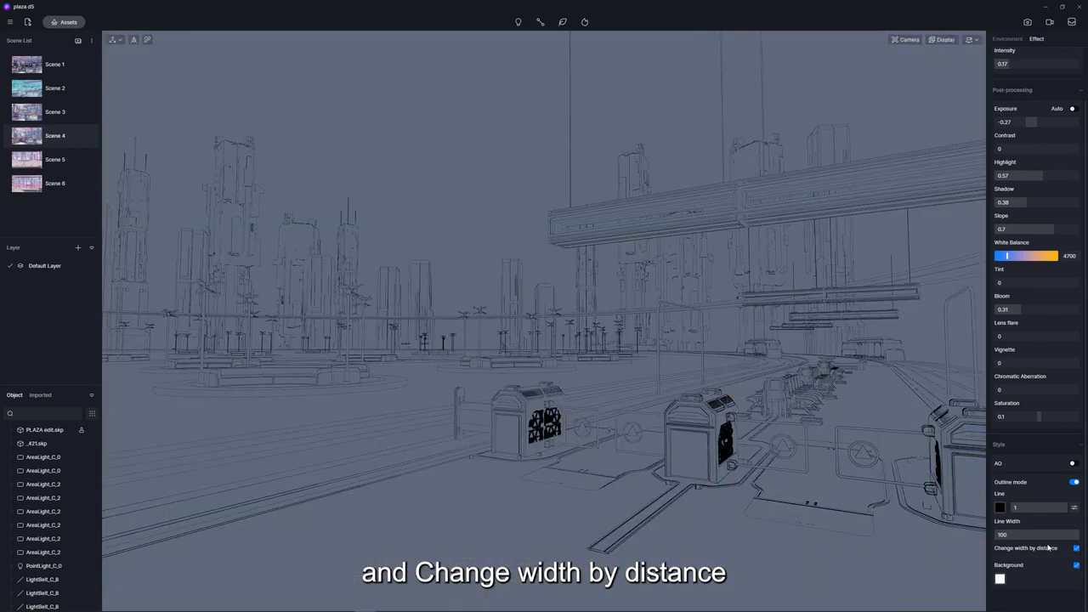
left_click(1077, 565)
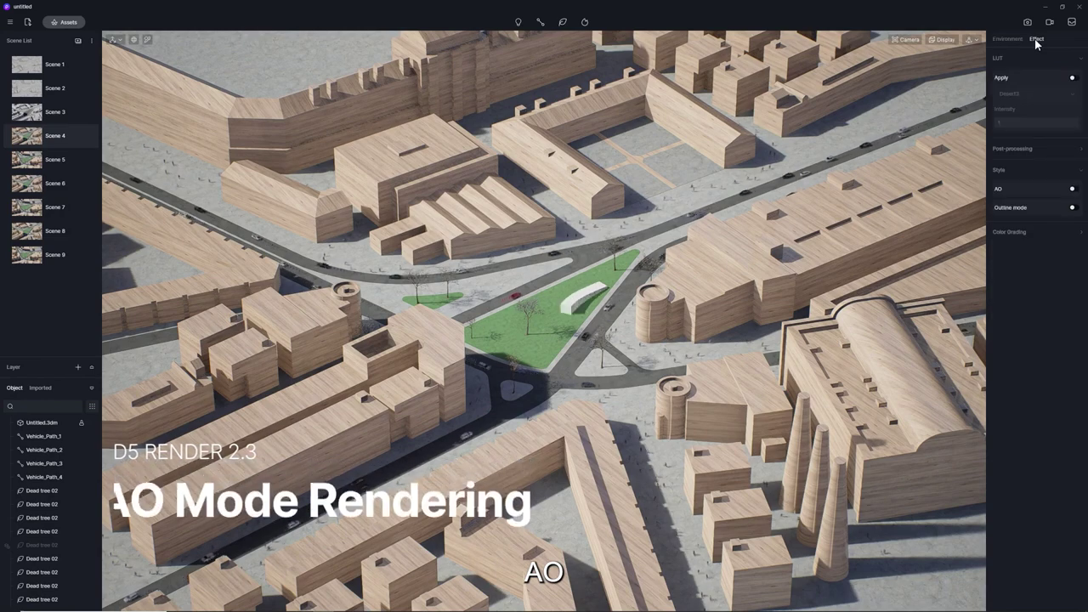
Enable AO under Style effects and set its Radius to 2000
left_click(1073, 189)
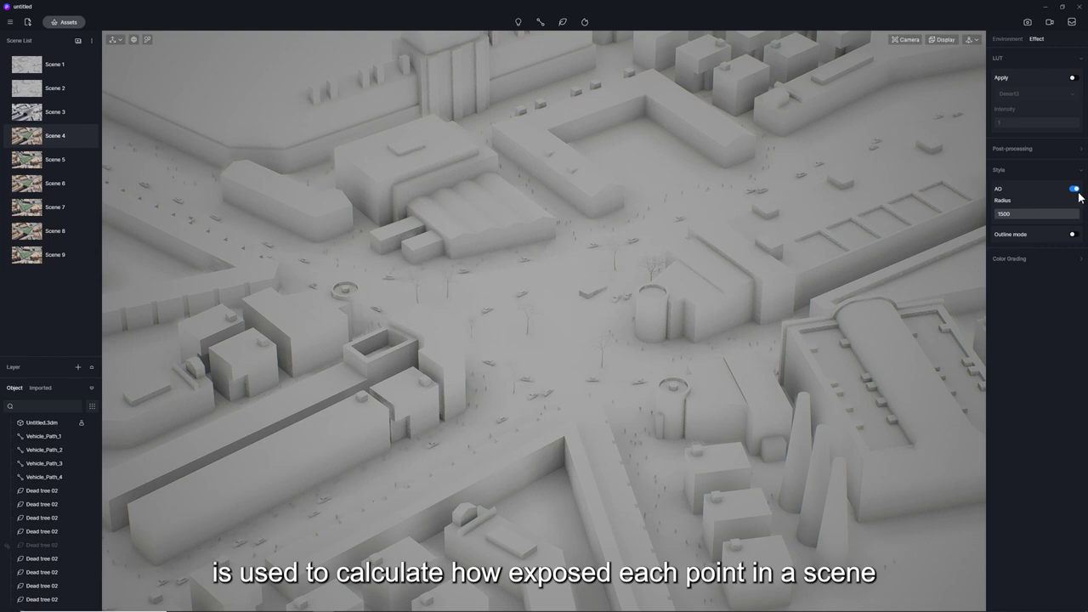
mouse_move(1076, 213)
left_mouse_down()
mouse_move(1014, 209)
mouse_move(1084, 221)
left_mouse_up()
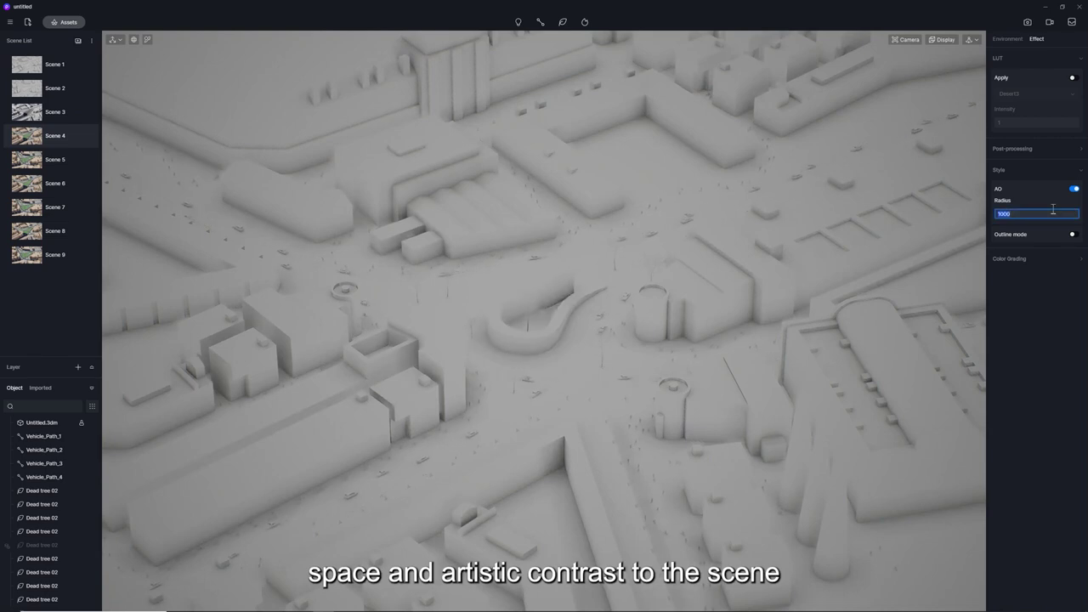
type("2000")
key("Return")
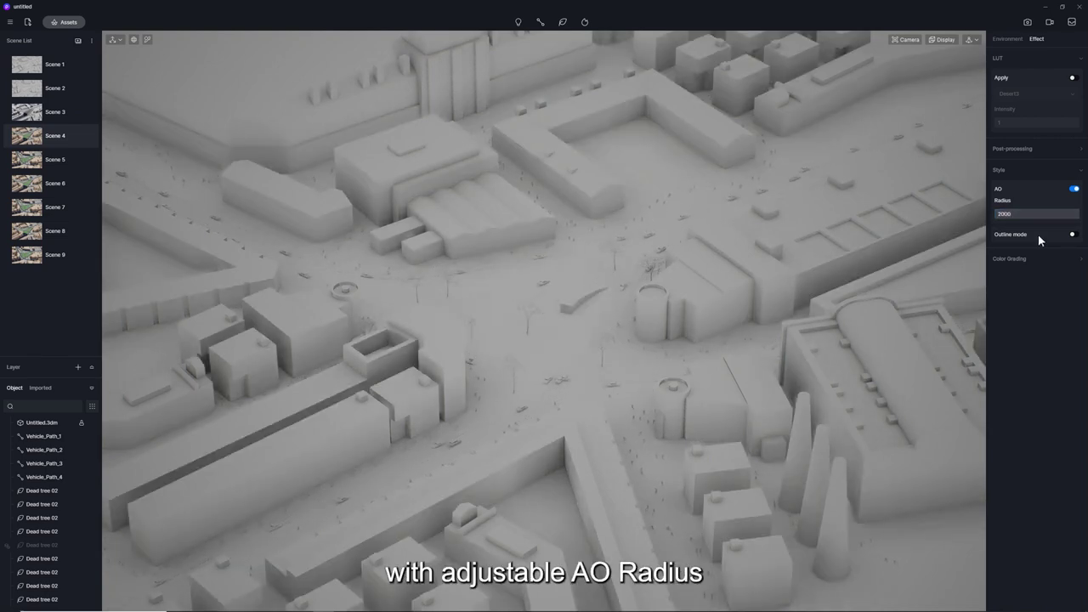
left_click(1030, 215)
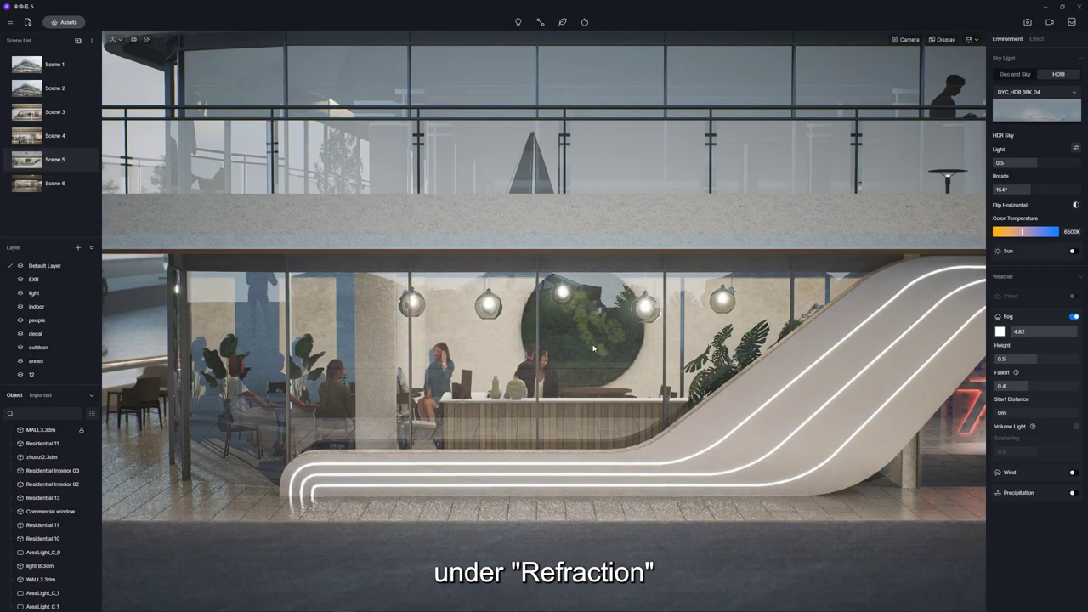
Pick the storefront glass material and toggle its Thickness off and on, leaving it enabled at 5
key("i")
left_click(612, 297)
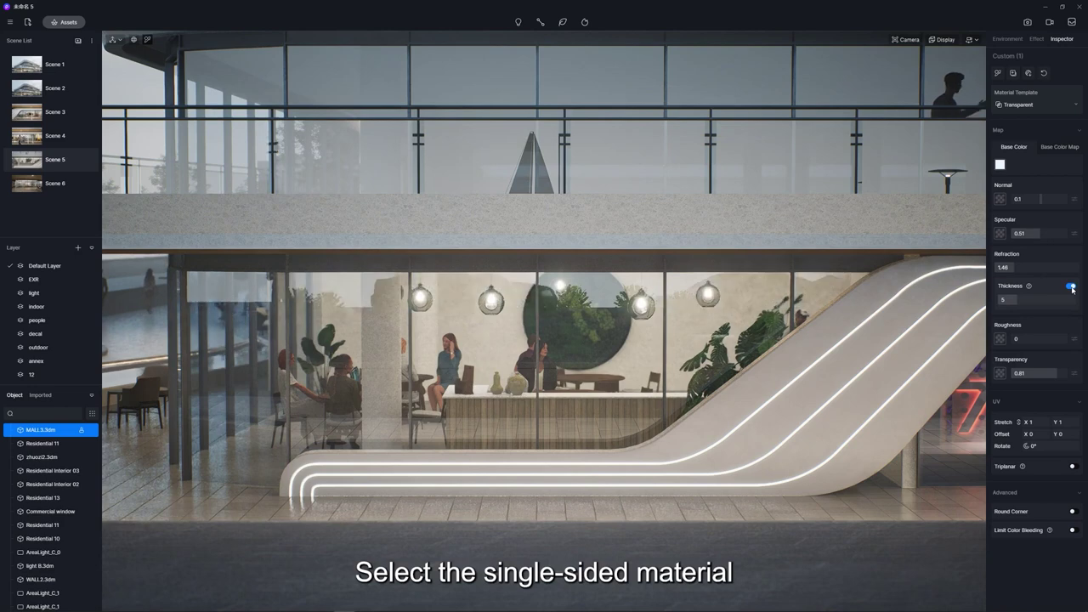
left_click(1071, 287)
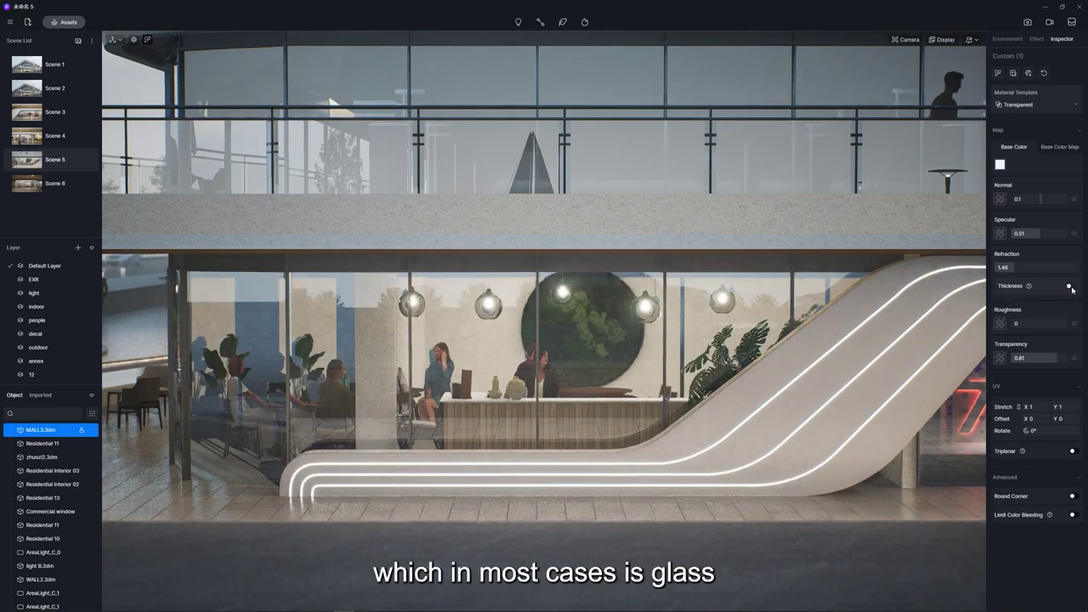
left_click(1070, 287)
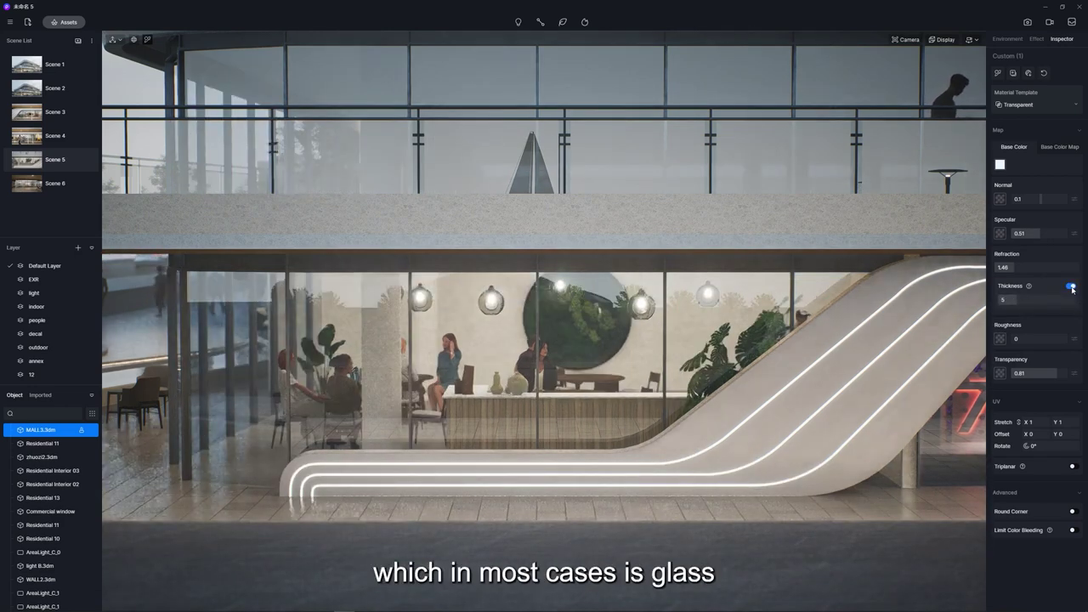
left_click(1071, 287)
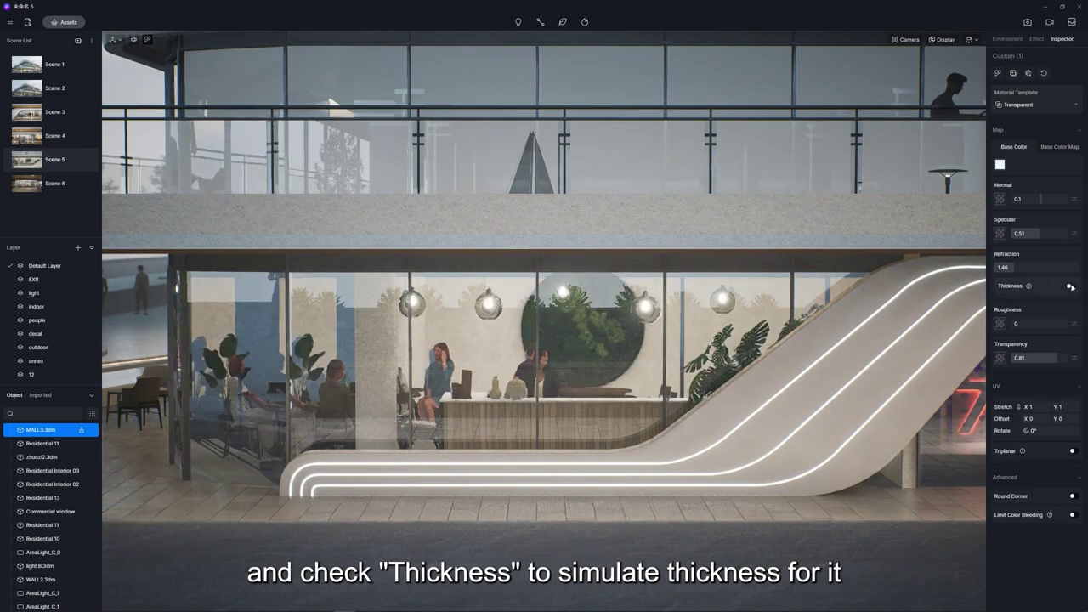
left_click(1070, 287)
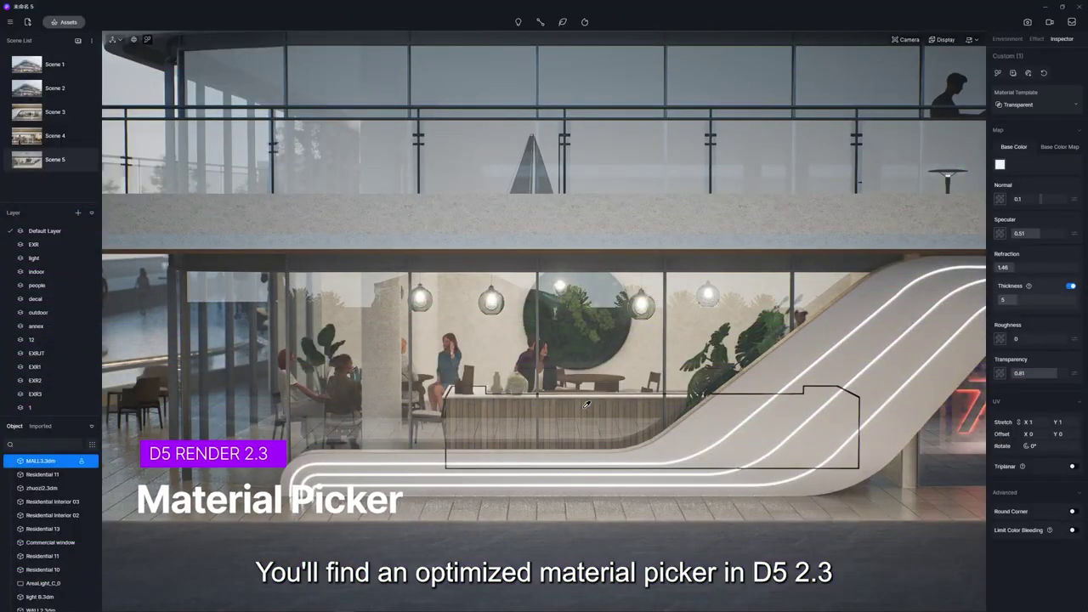
Alt-click through the shop glass to pick the chairs' and table's materials behind it
left_click(600, 411)
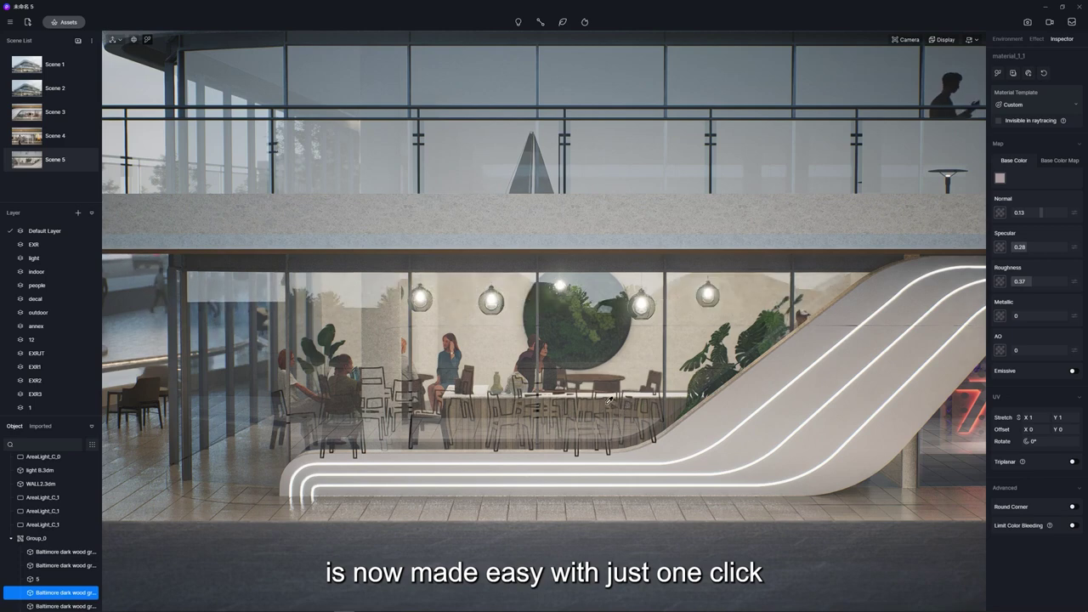
key("alt")
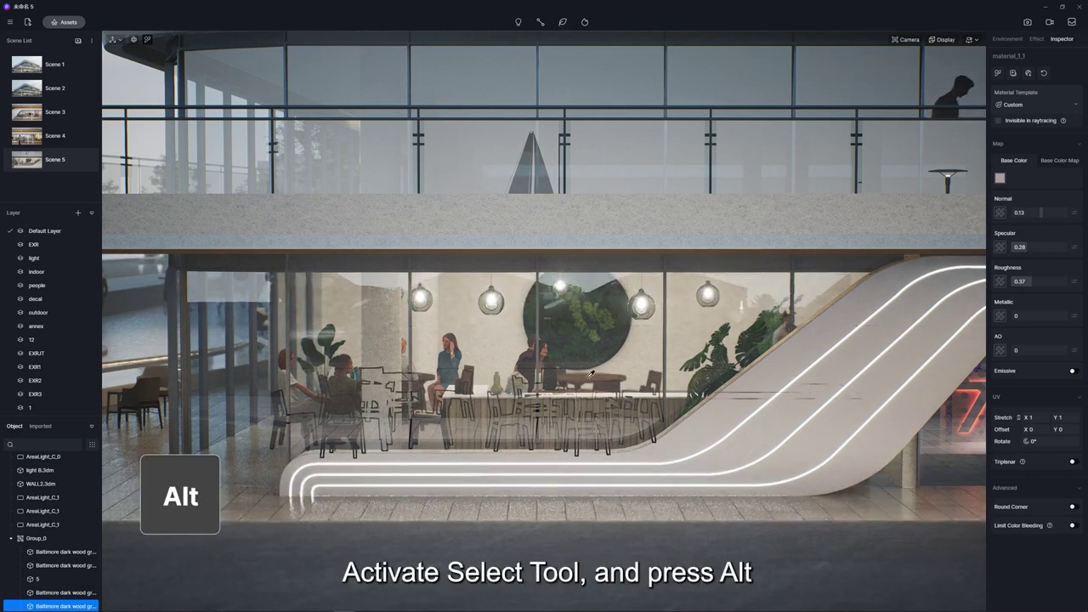
left_click(530, 406, "alt")
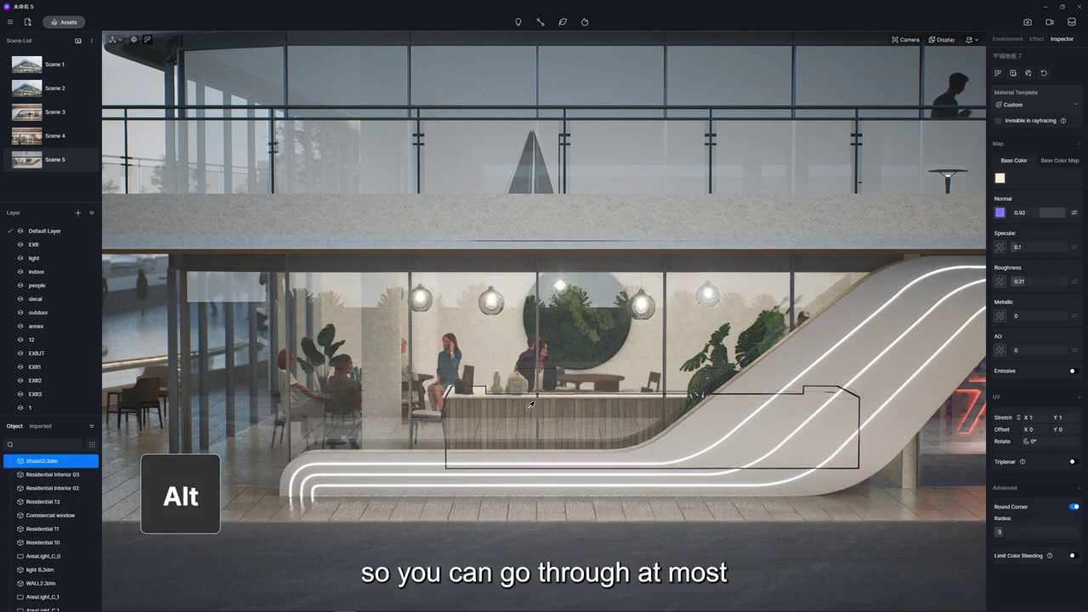
left_click(503, 411, "alt")
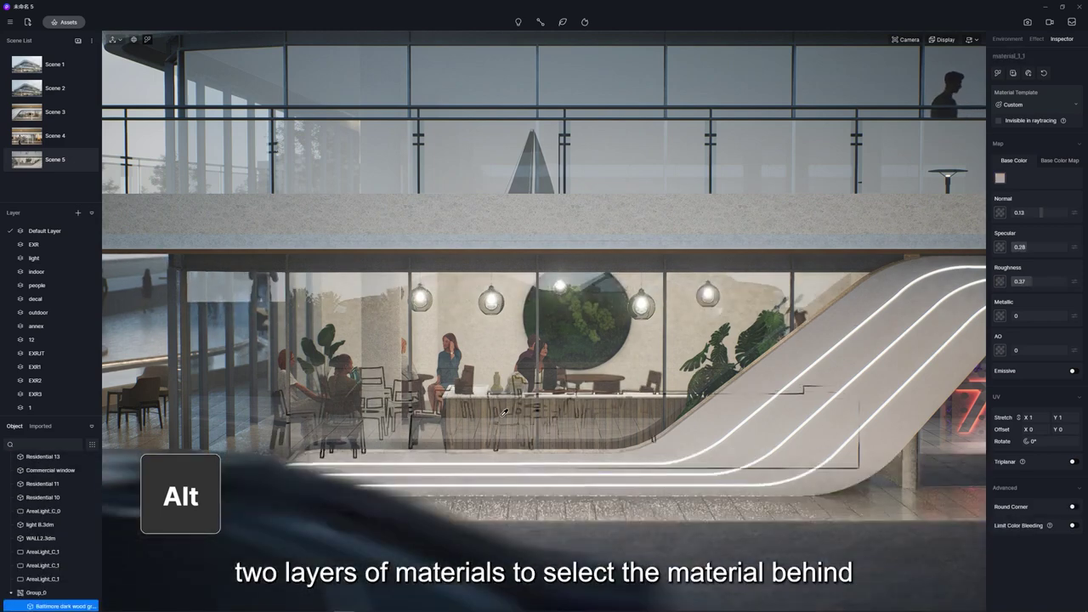
left_click(511, 411, "alt")
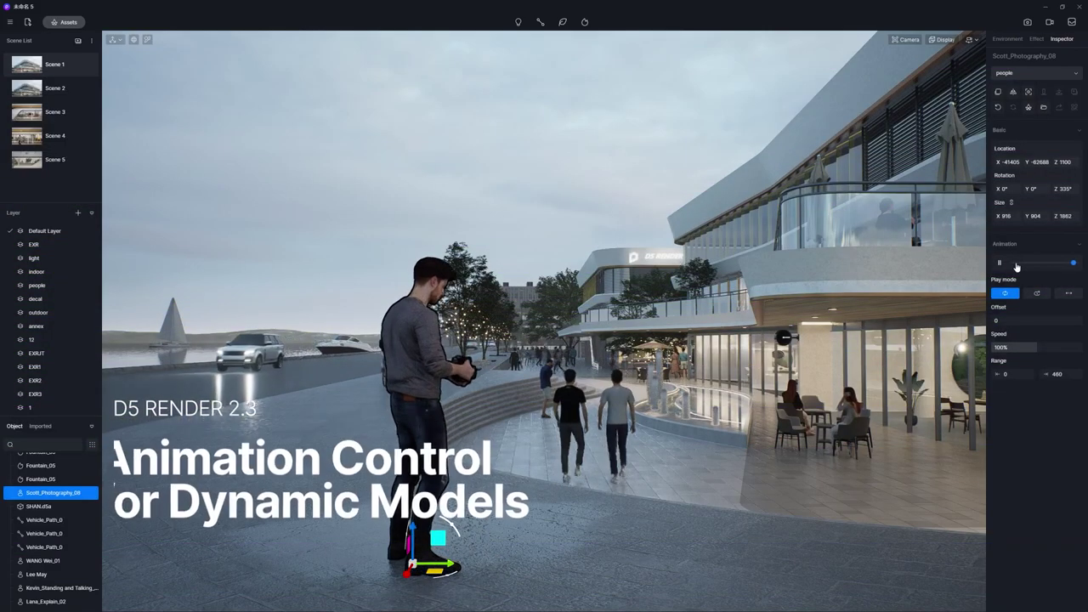
Scrub the photographer's animation, try Once and Play, then set Play mode to Loop with Offset 221
left_click_drag(1017, 266, 1042, 267)
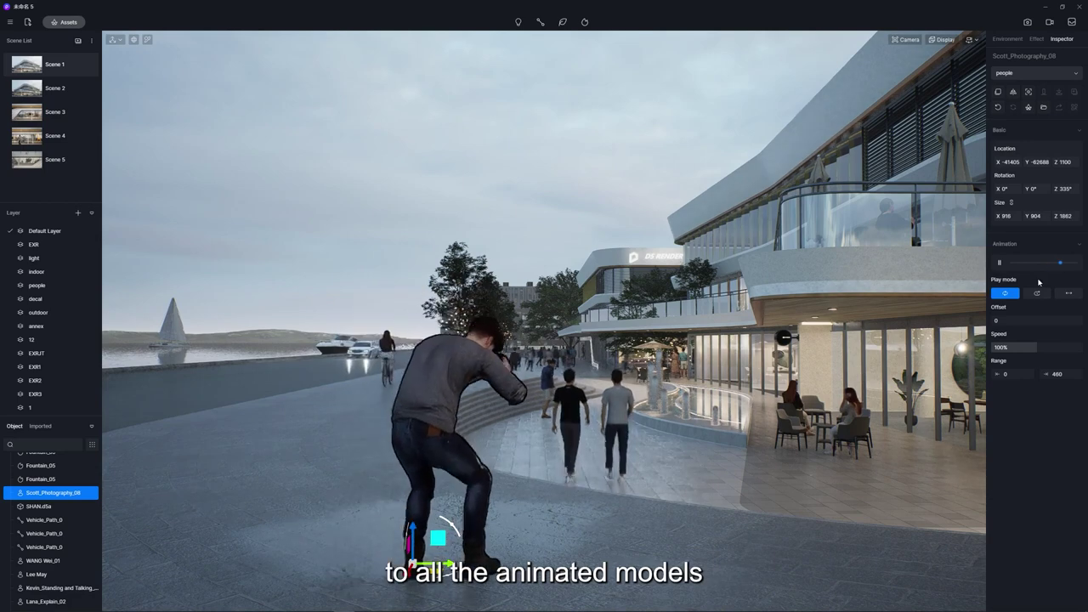
left_click(1037, 293)
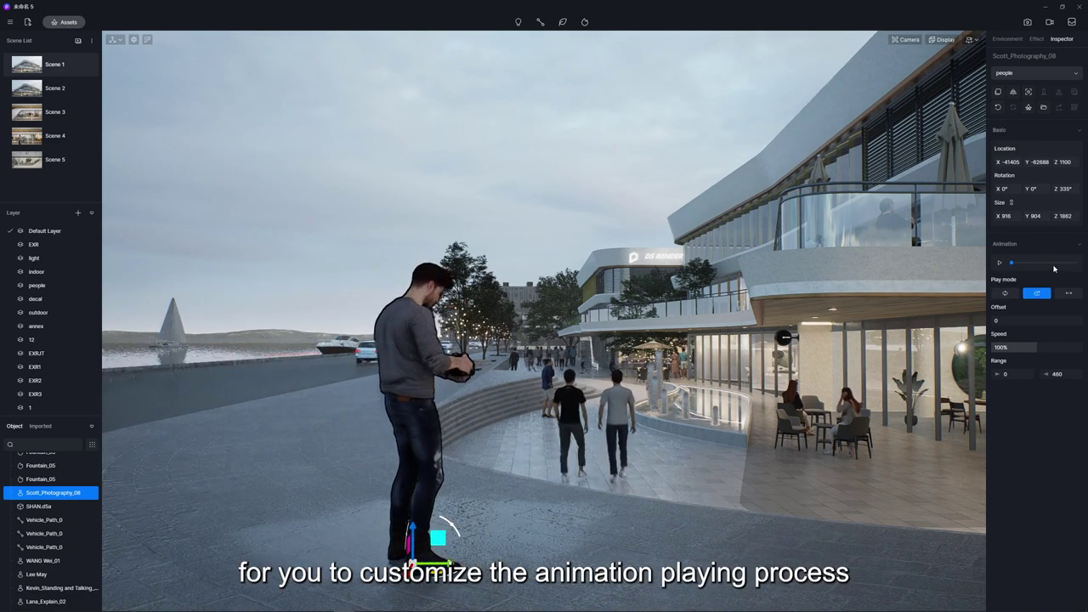
left_click(1001, 262)
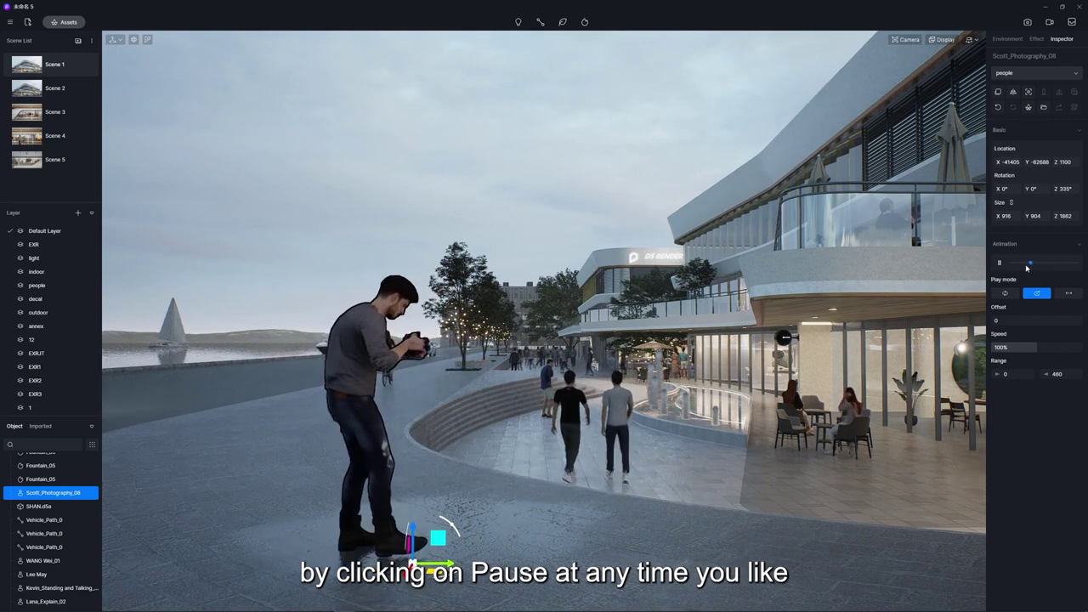
left_click(1005, 293)
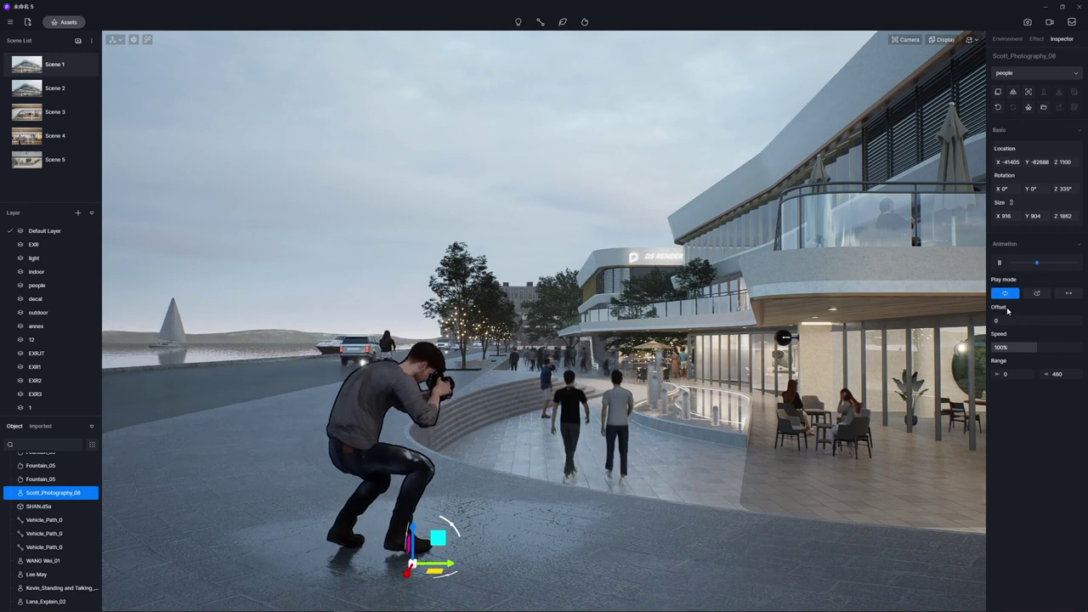
left_click_drag(1008, 319, 1045, 320)
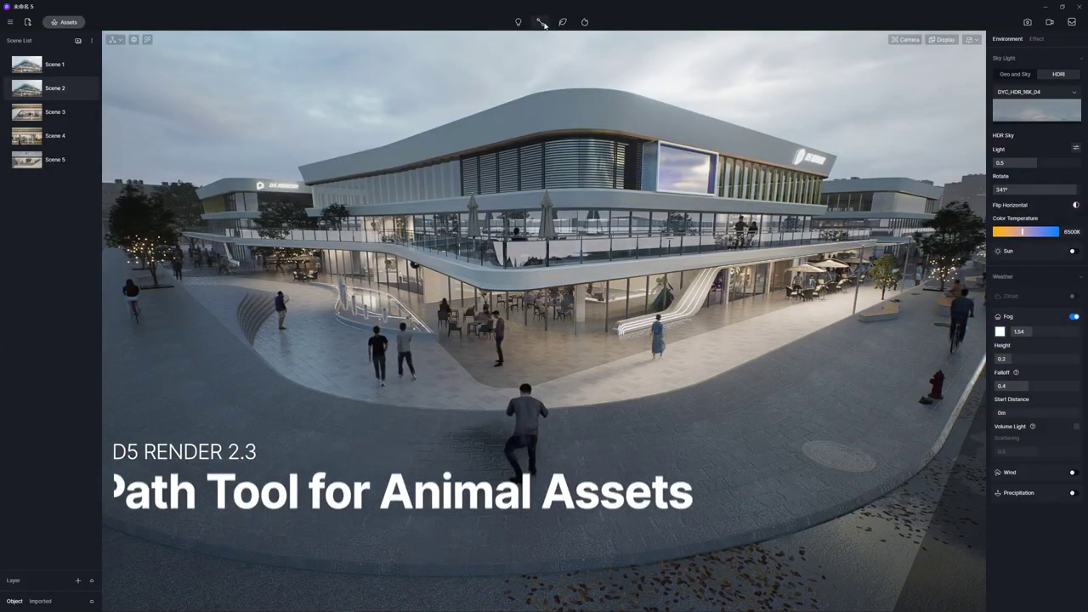
Draw a four-point animal path of dogs across the road, then lower its density to a few dogs
left_click(539, 21)
left_click(538, 67)
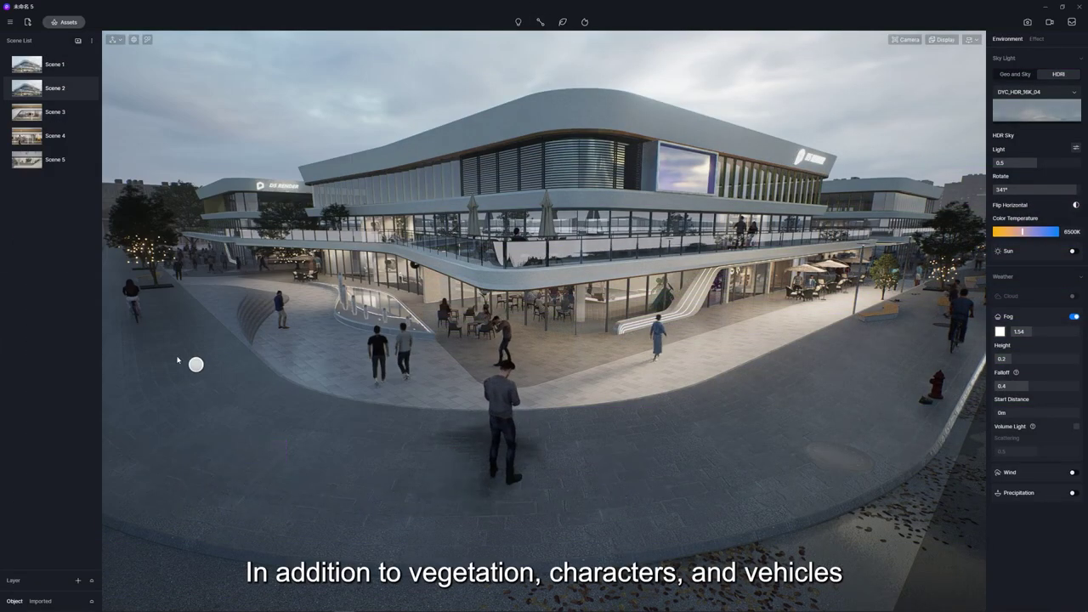
left_click(901, 332)
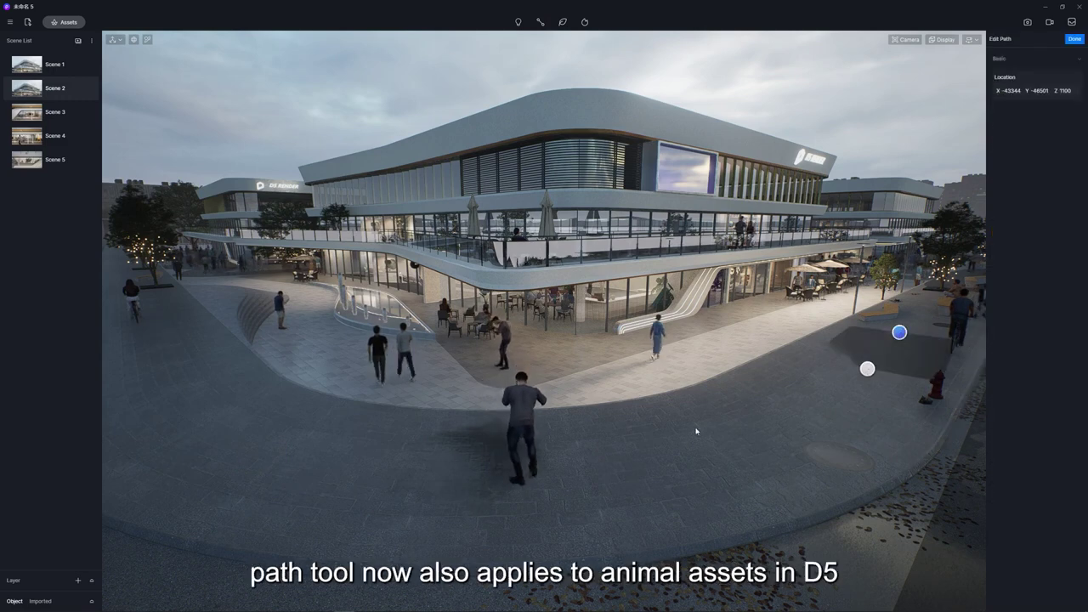
left_click(651, 470)
left_click(184, 418)
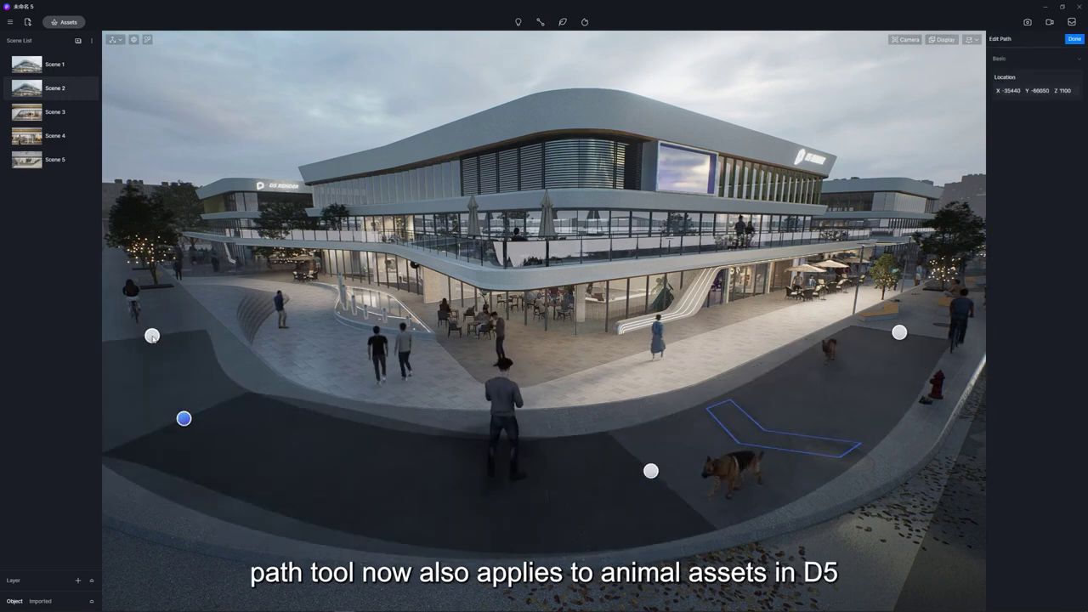
left_click(151, 334)
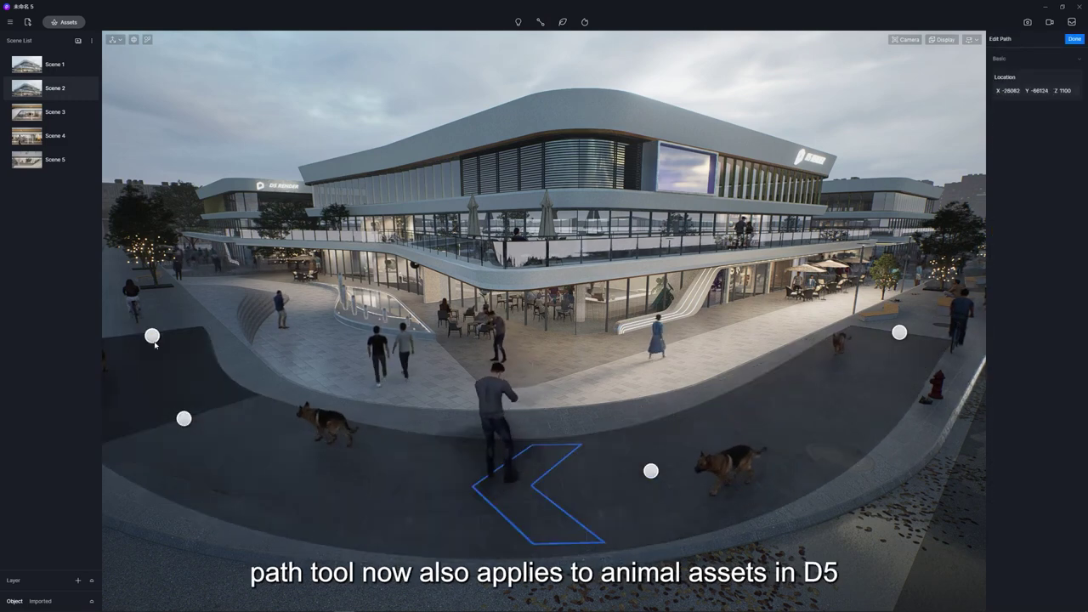
left_click(1076, 40)
left_click_drag(1024, 309, 1048, 306)
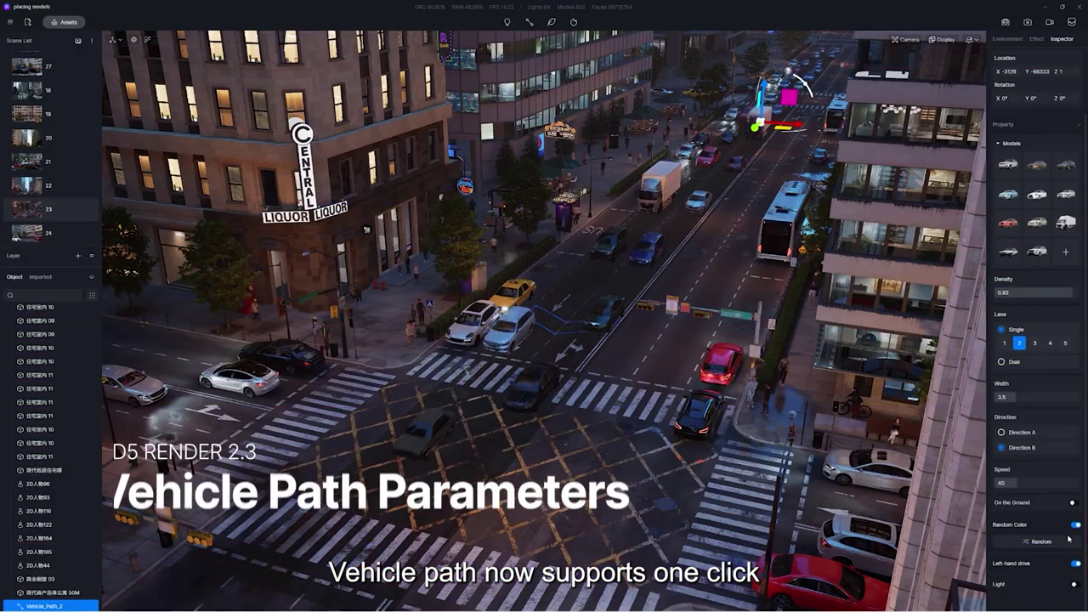
Enable Light on the vehicle path, raise the light intensity, and increase the car density
left_click(1075, 584)
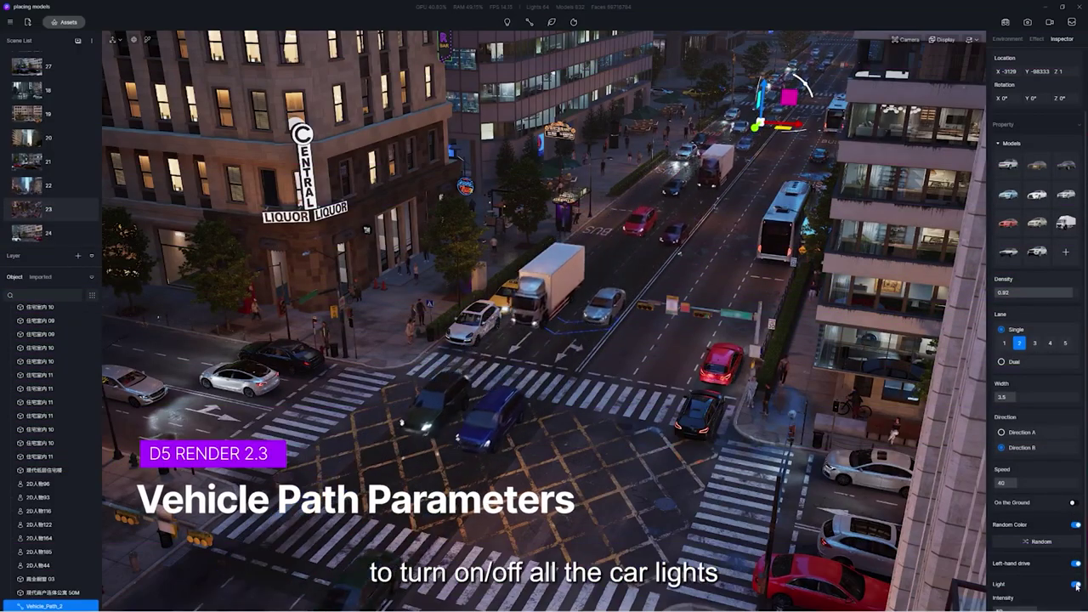
scroll(1037, 588, "down", 1)
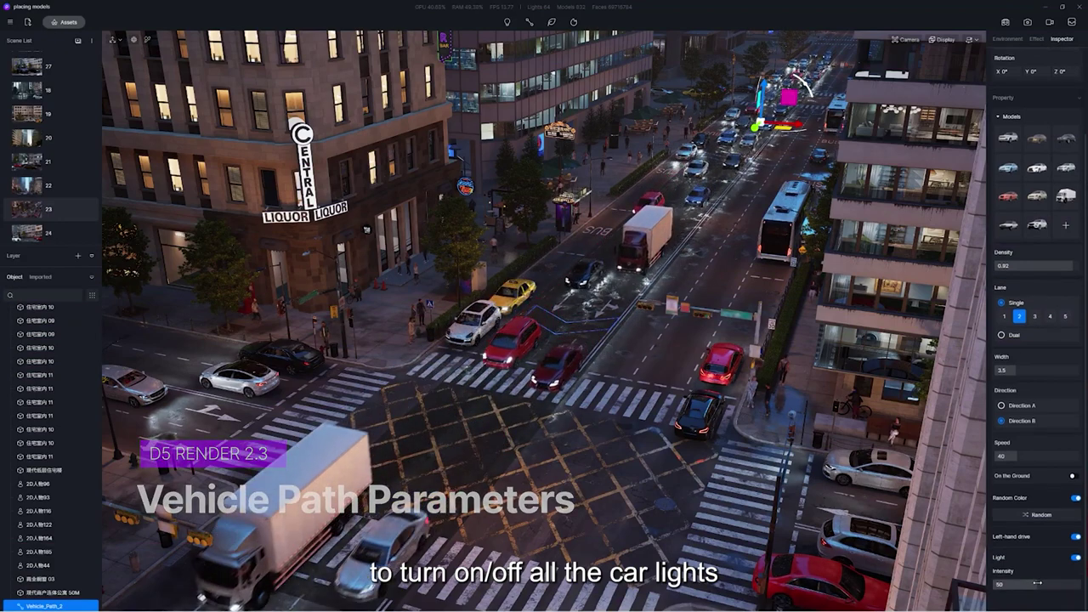
left_click_drag(1040, 585, 1054, 586)
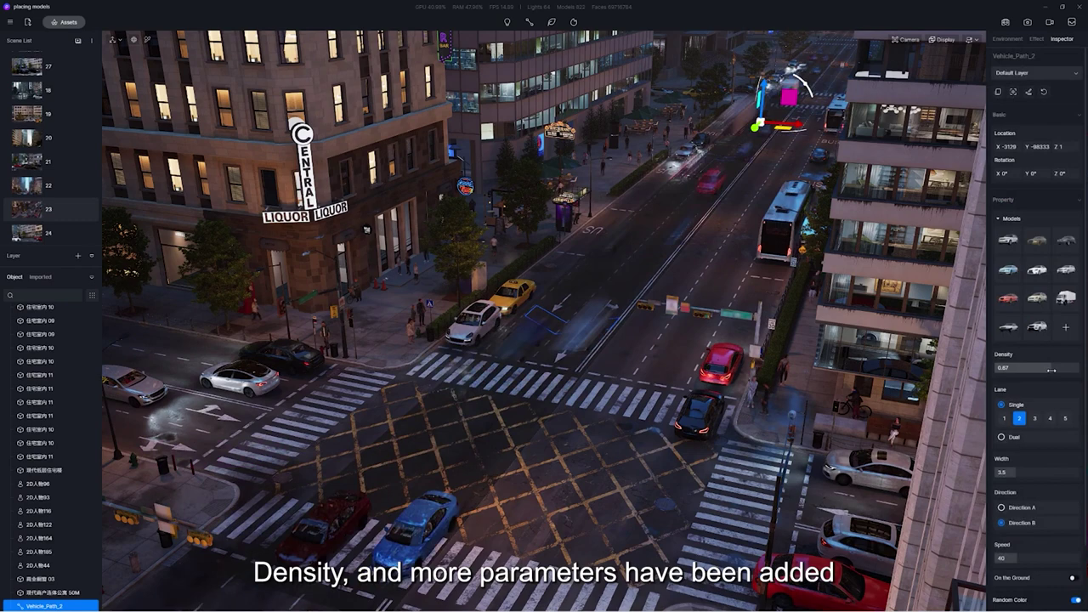
left_click_drag(1064, 376, 1067, 379)
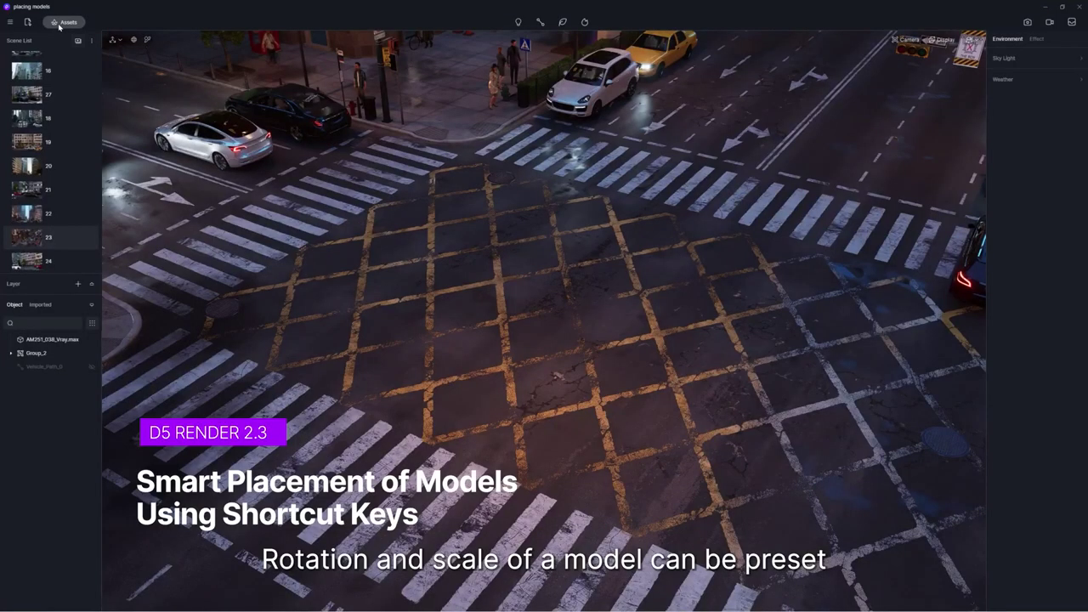
Pick Taxi 01 from the model library and rotate it with R to line up with the street
left_click(59, 23)
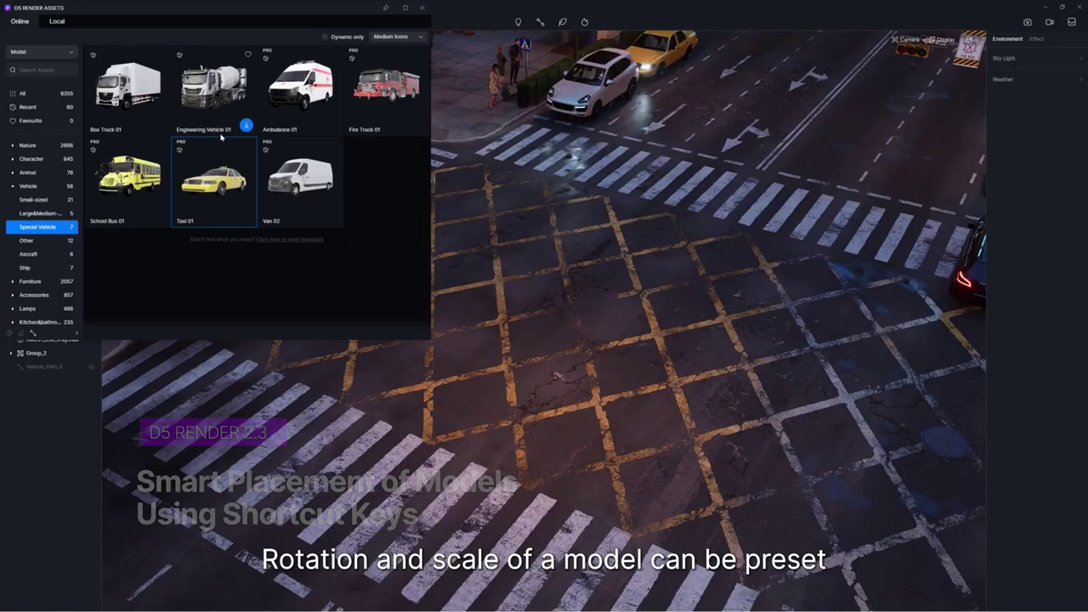
left_click(212, 178)
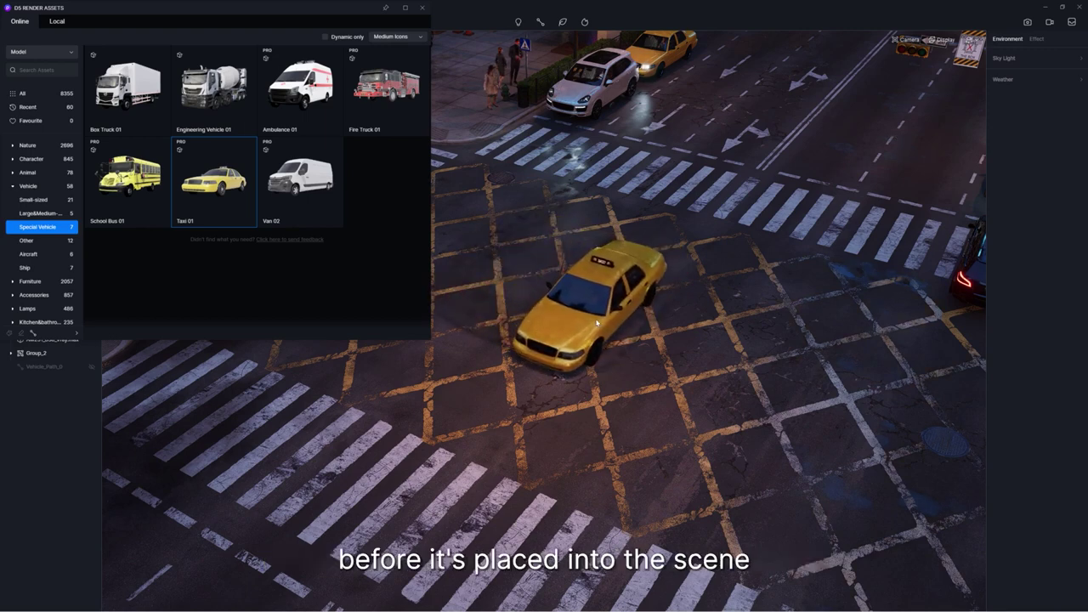
key("r")
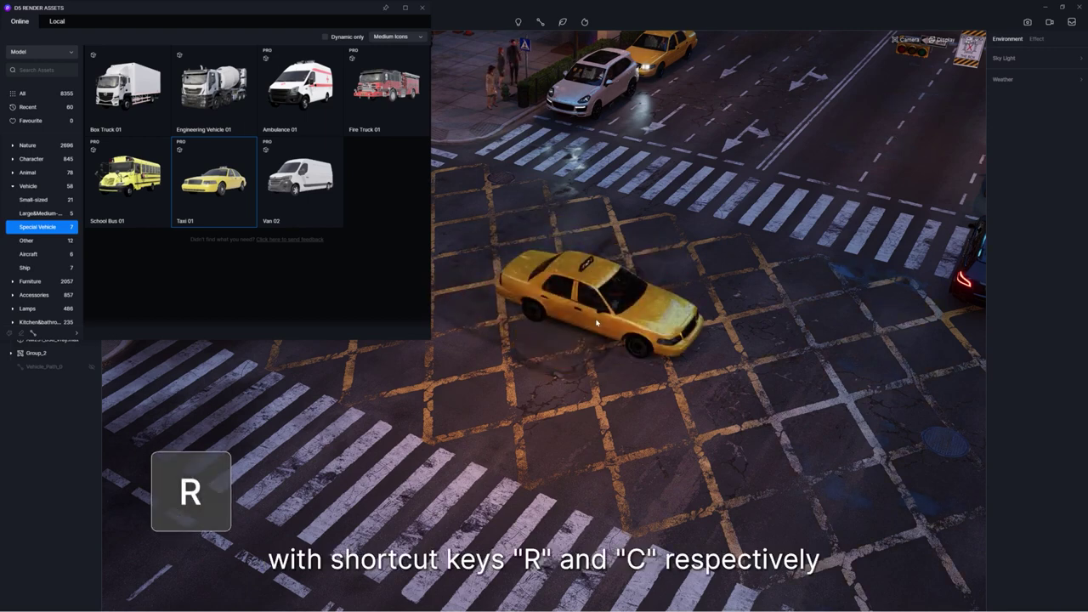
key("r")
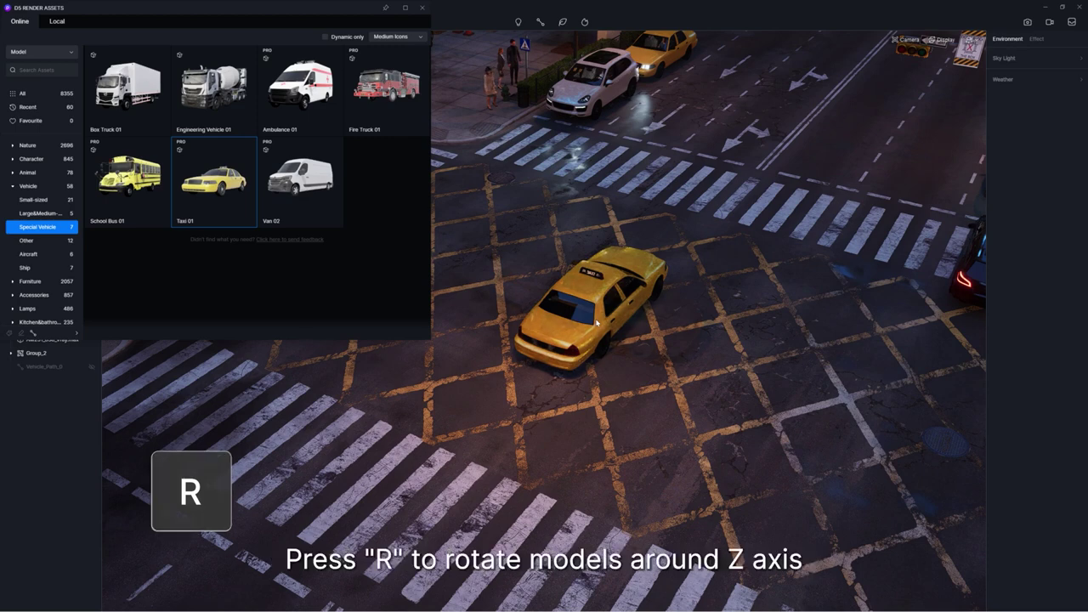
key("r")
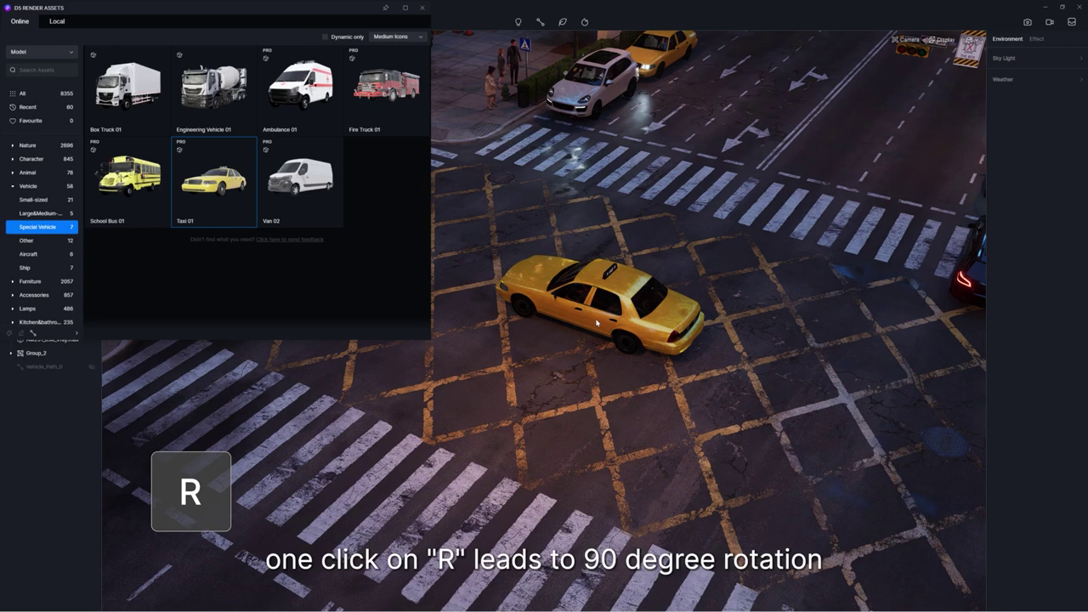
key("r")
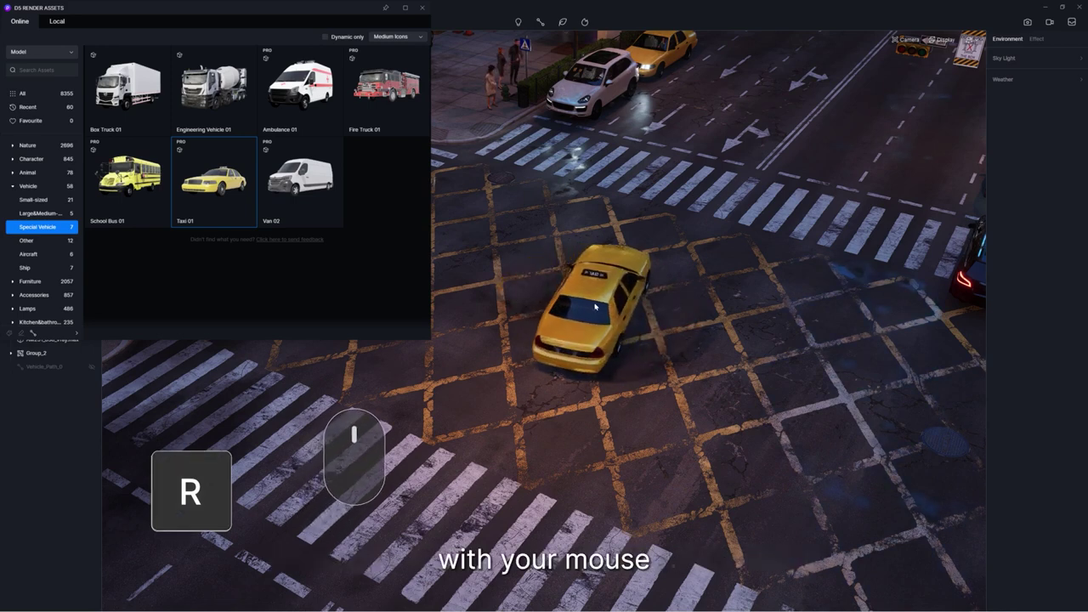
Resize the taxi with C to street scale and drop it onto the crosswalk intersection
mouse_move(598, 316)
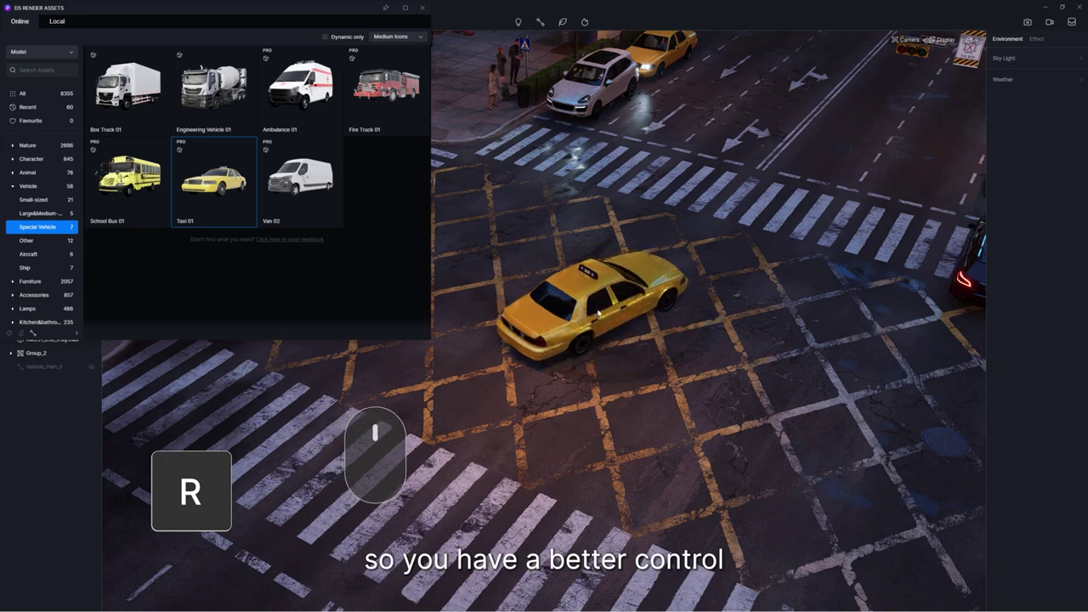
mouse_move(565, 304)
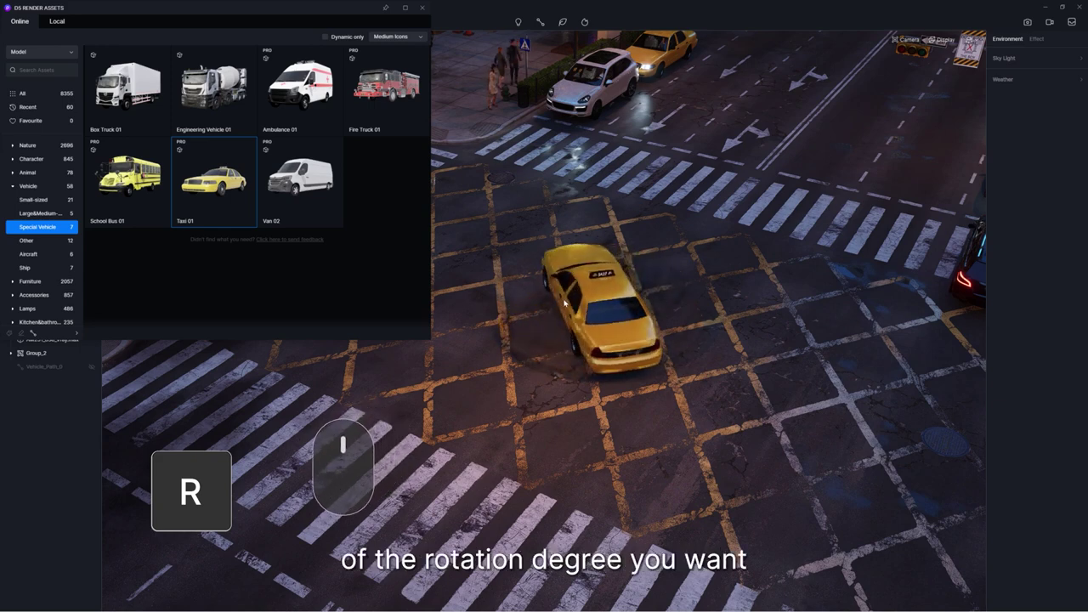
key("c")
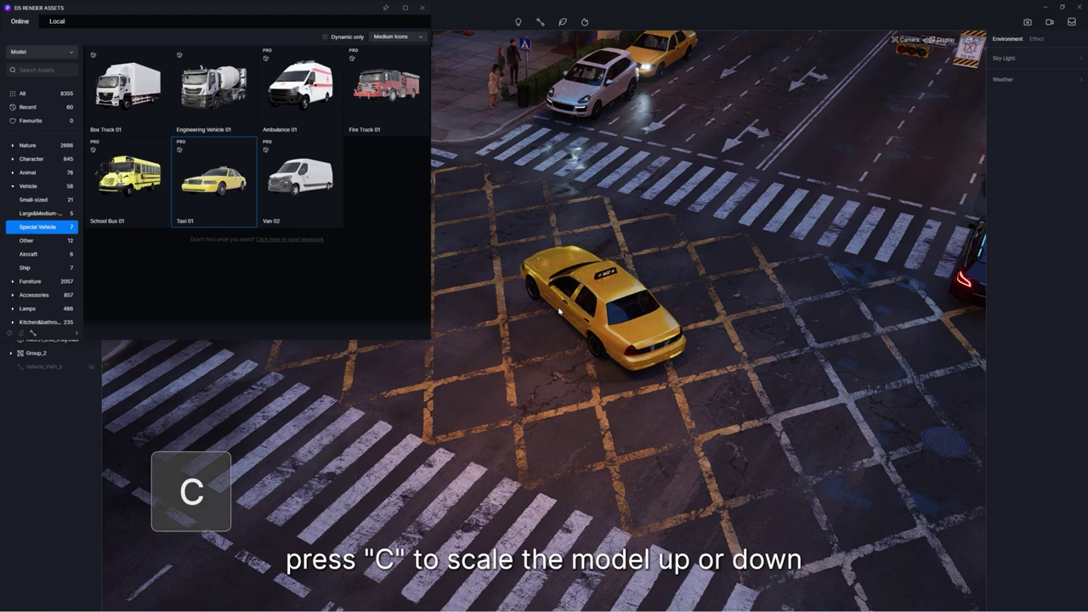
key("c")
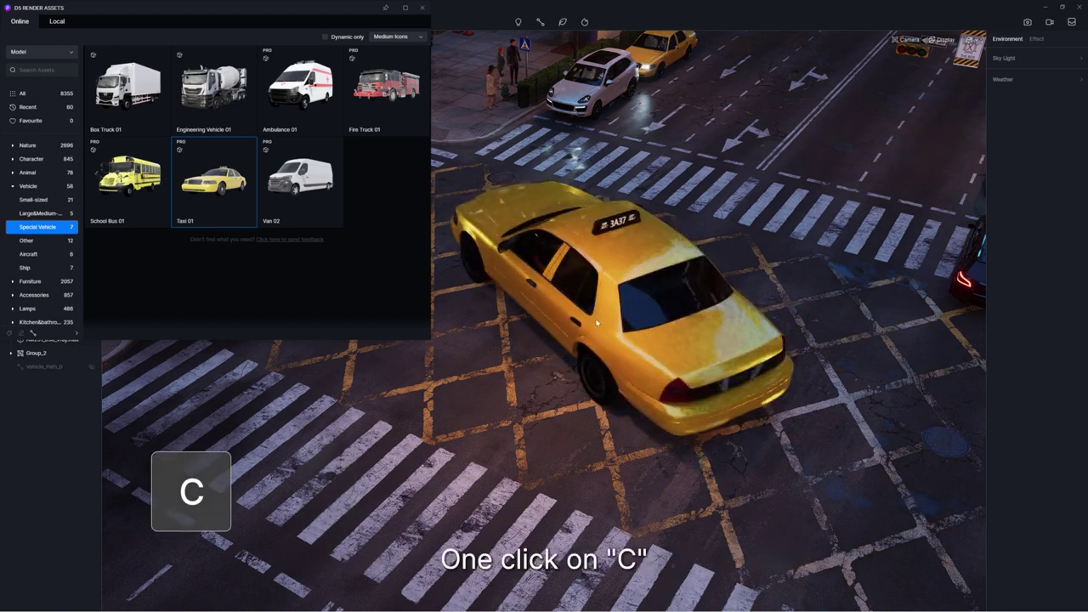
key("c")
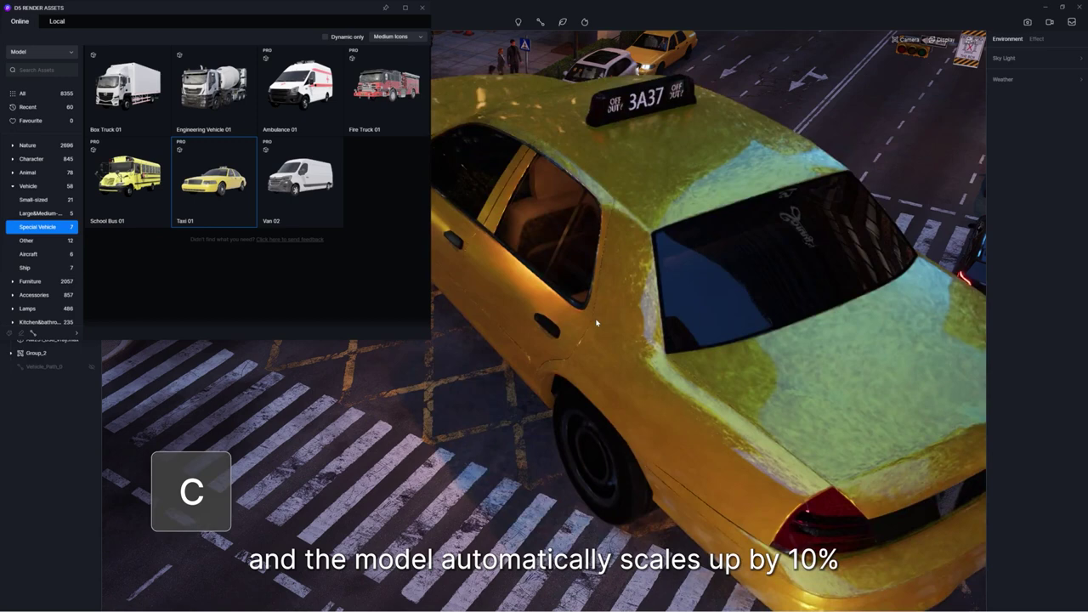
key("c")
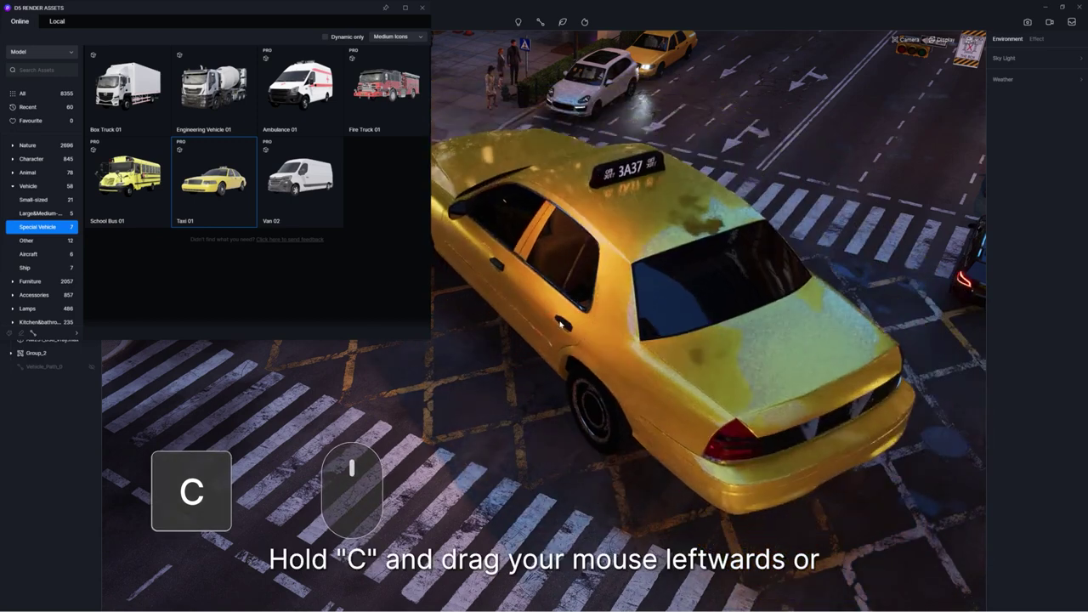
key("c")
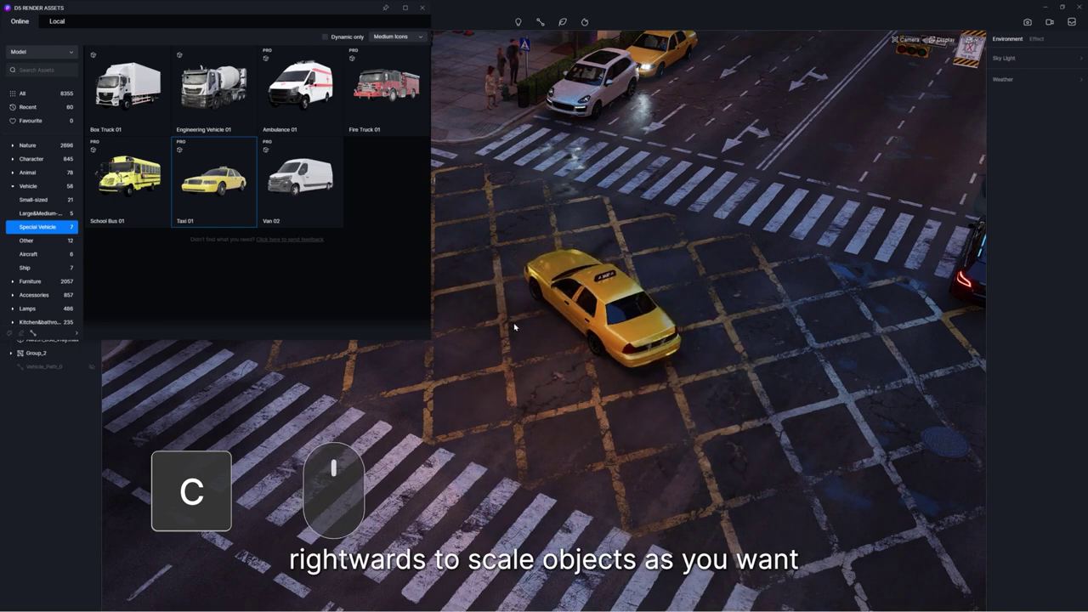
key("c")
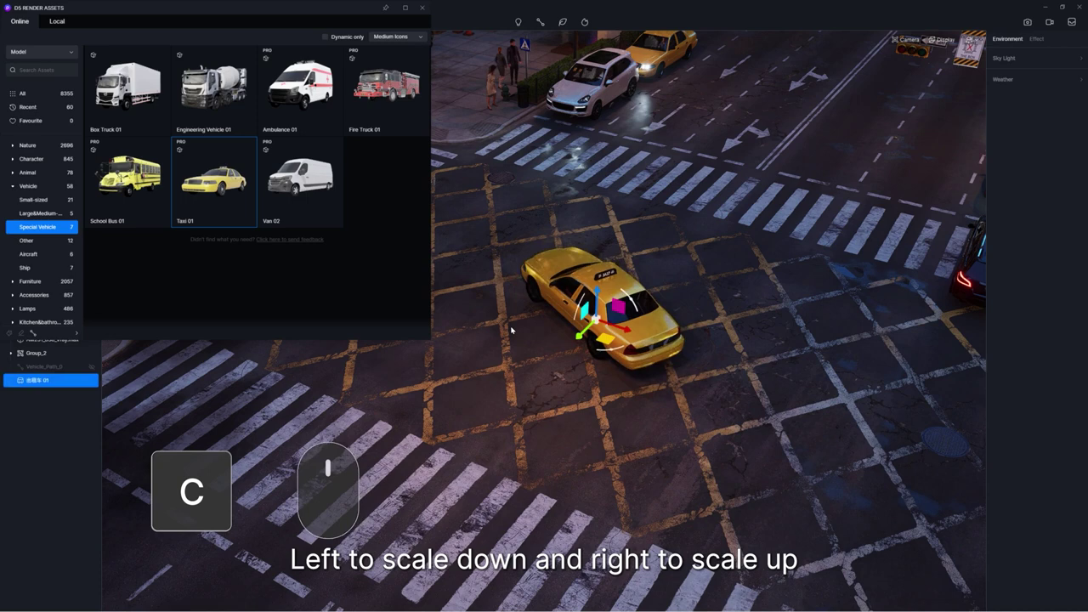
left_click(511, 330)
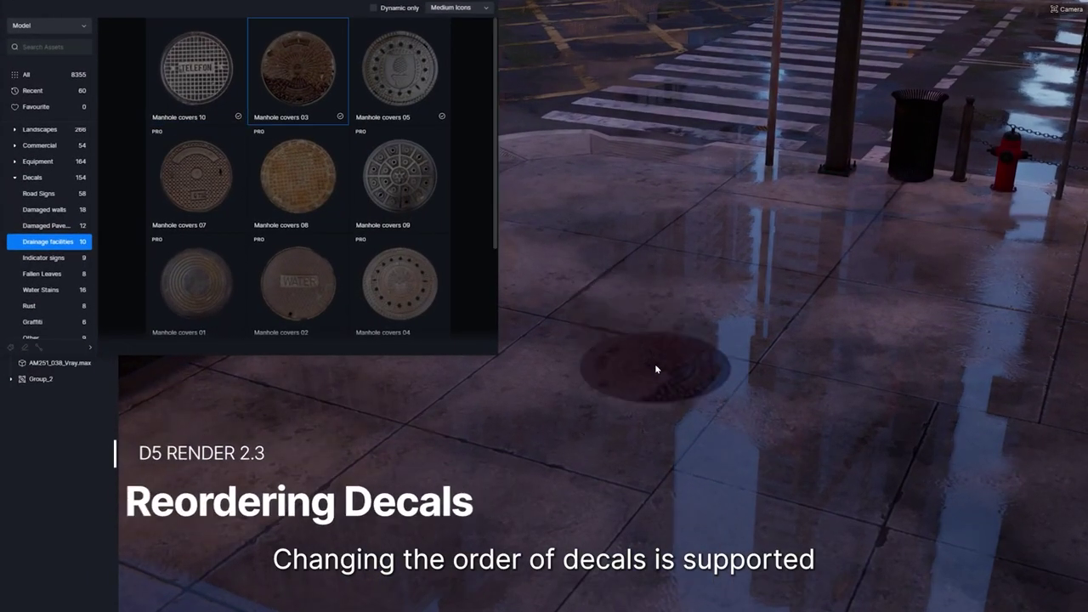
Stack the Manhole covers 03, Leaves 04 and Asphalt 04 decals on one spot of pavement
left_click(655, 369)
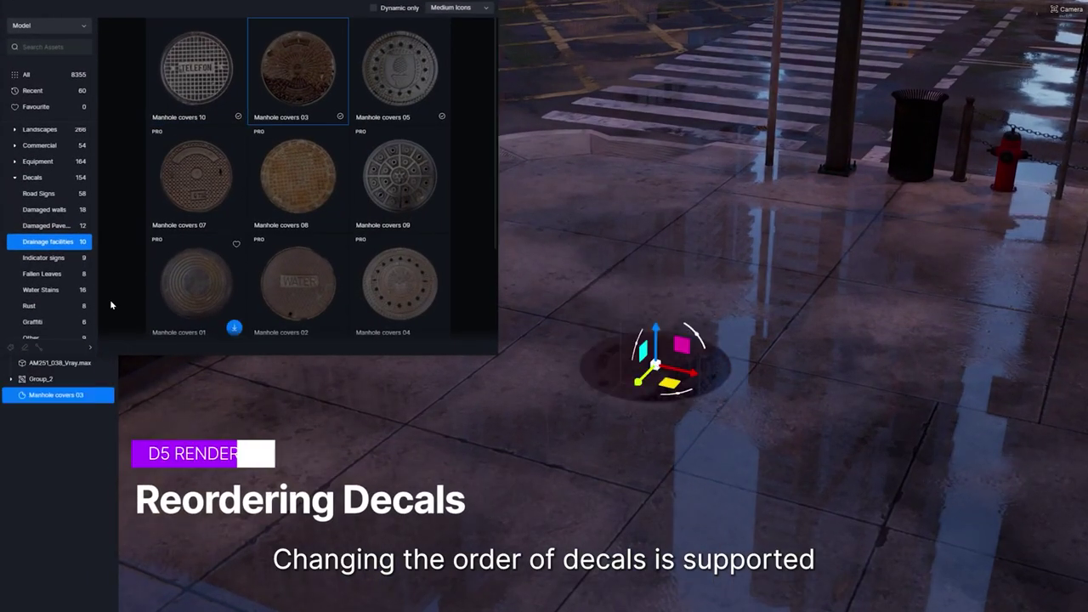
left_click(42, 274)
left_click(399, 179)
left_click(648, 364)
left_click(48, 242)
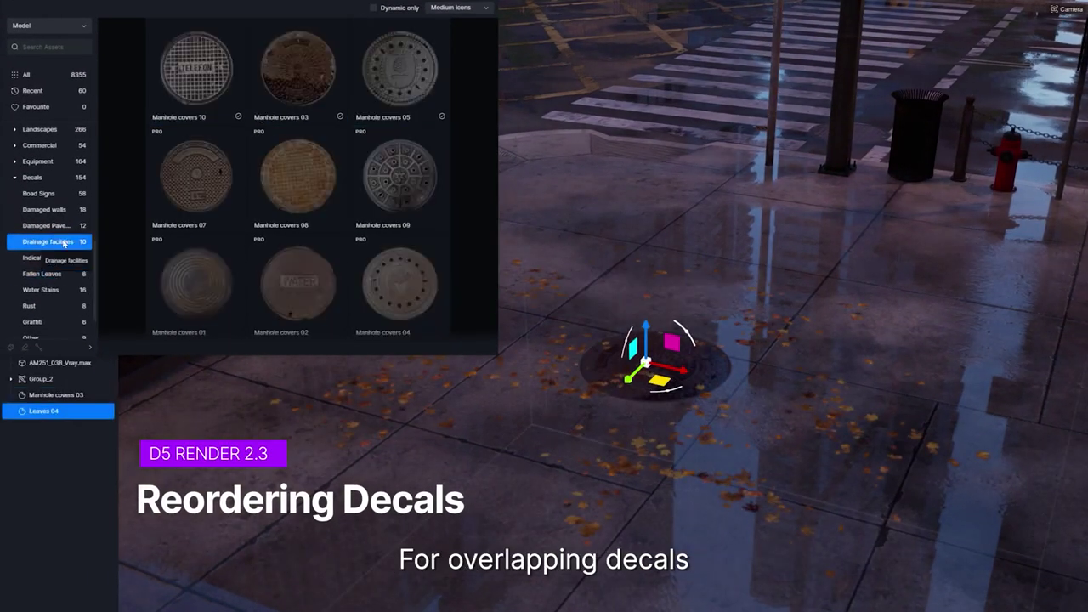
left_click(46, 225)
left_click(298, 281)
left_click(653, 376)
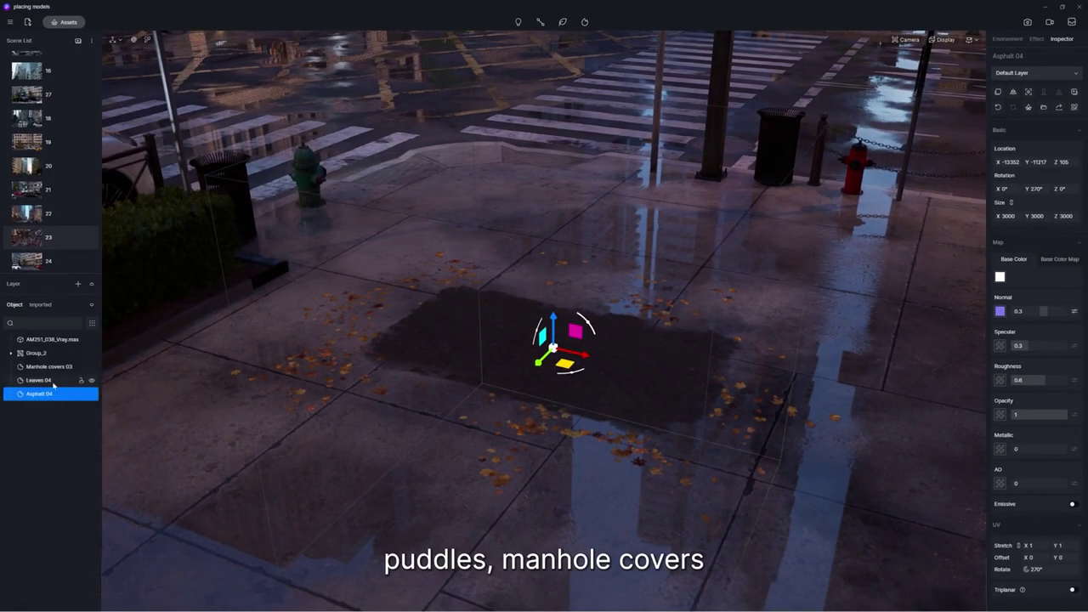
Reorder the decals from the Object list, sending the manhole cover behind the others
right_click(54, 385)
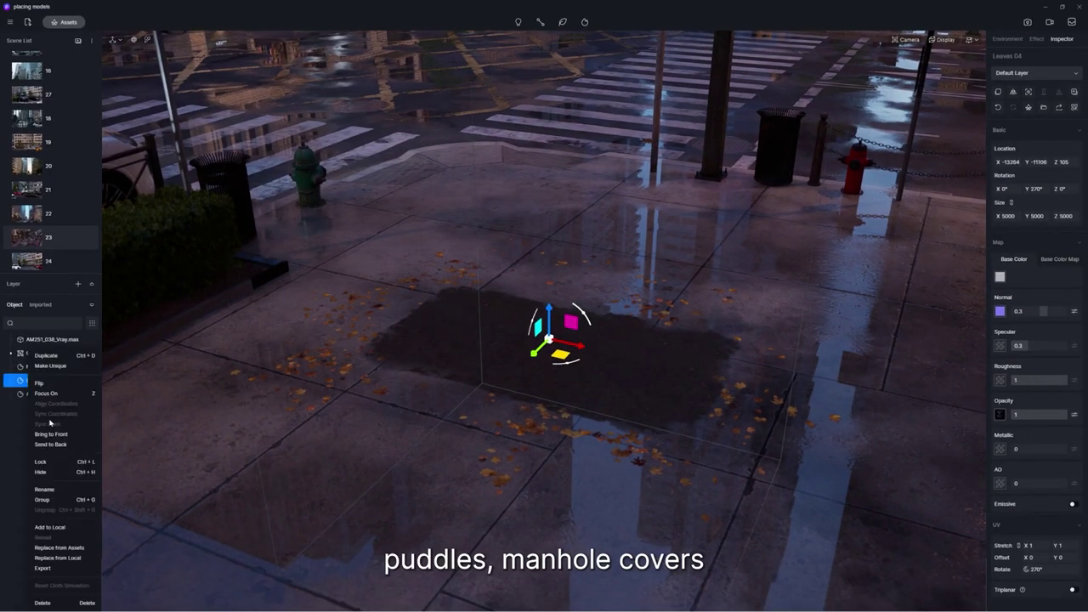
left_click(49, 435)
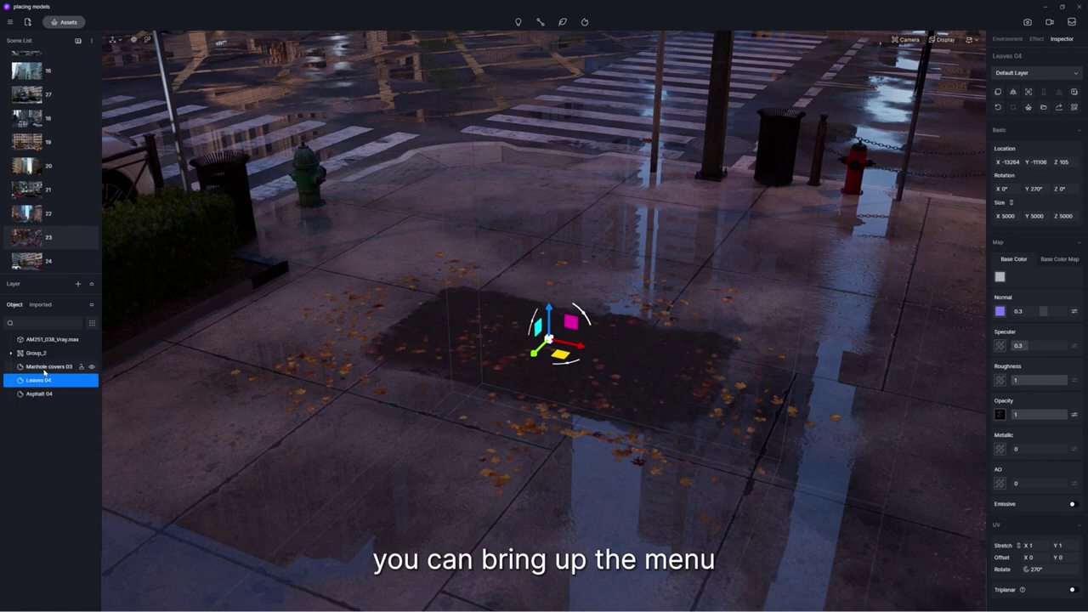
right_click(49, 366)
left_click(50, 434)
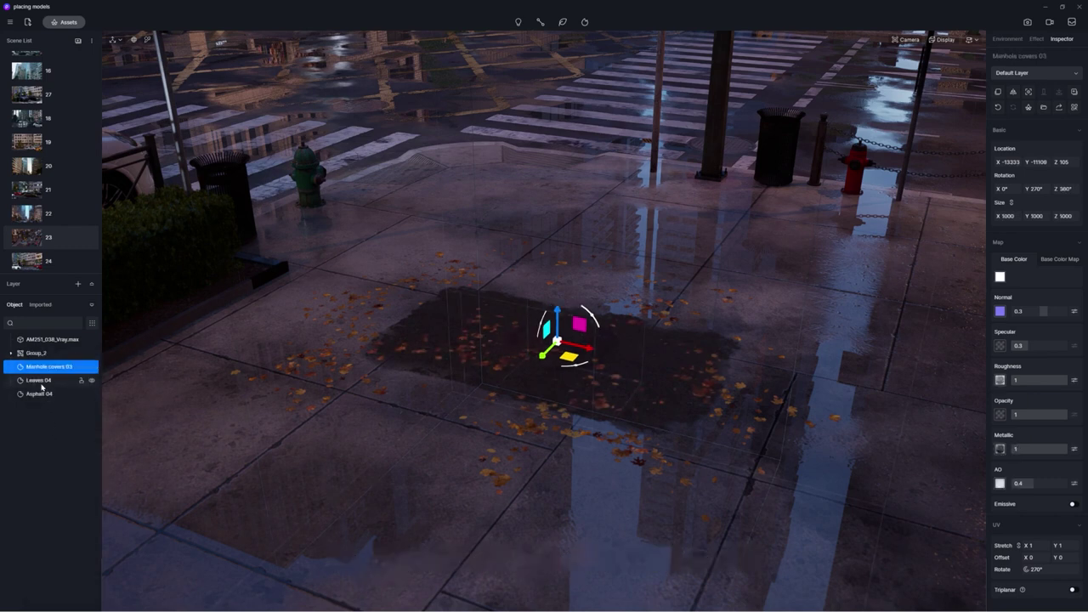
right_click(39, 382)
left_click(49, 445)
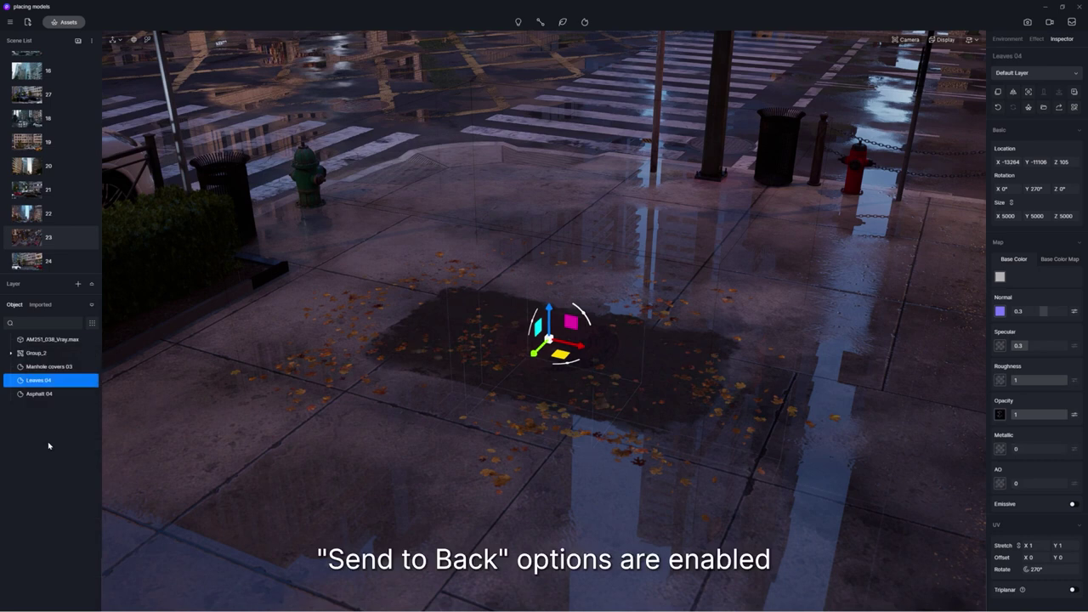
right_click(42, 371)
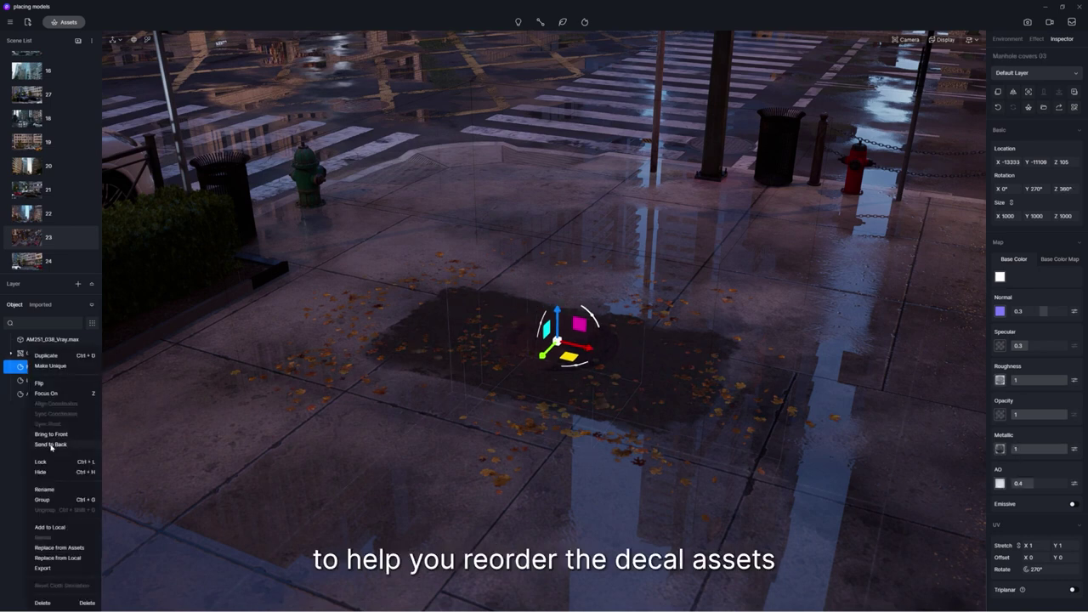
left_click(50, 447)
right_click(50, 395)
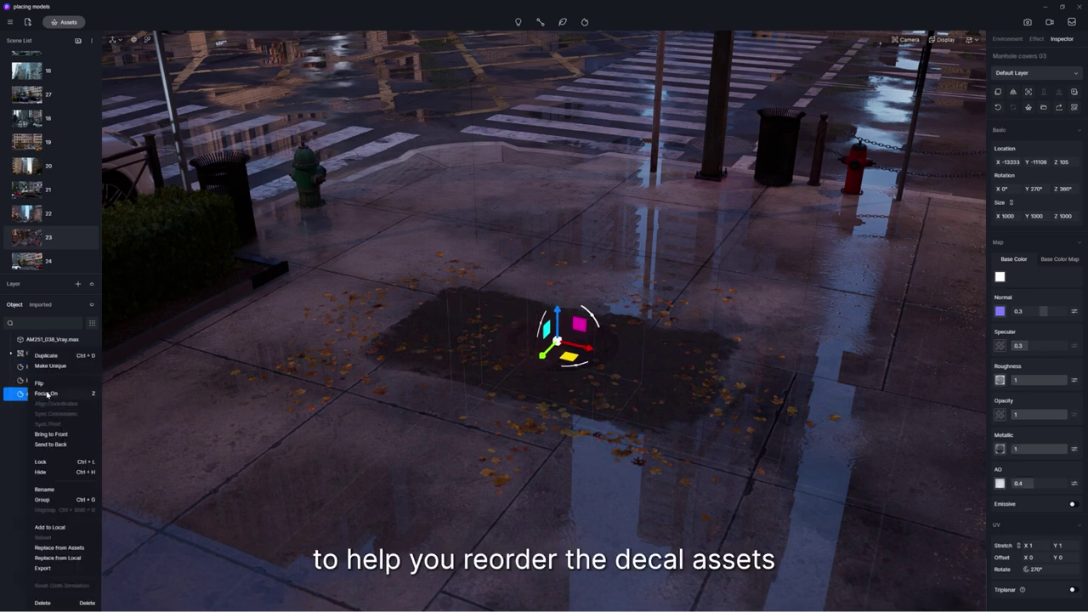
left_click(51, 444)
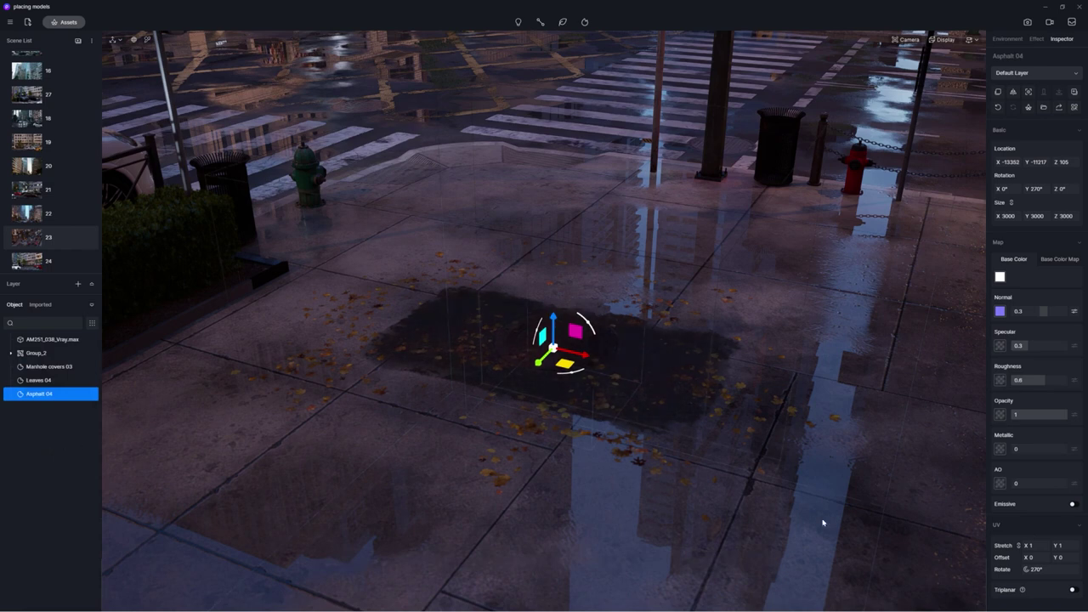
Raise the precipitation puddle amount from 0.33 to 0.55 and deselect the decal
scroll(1072, 557, "down", 1)
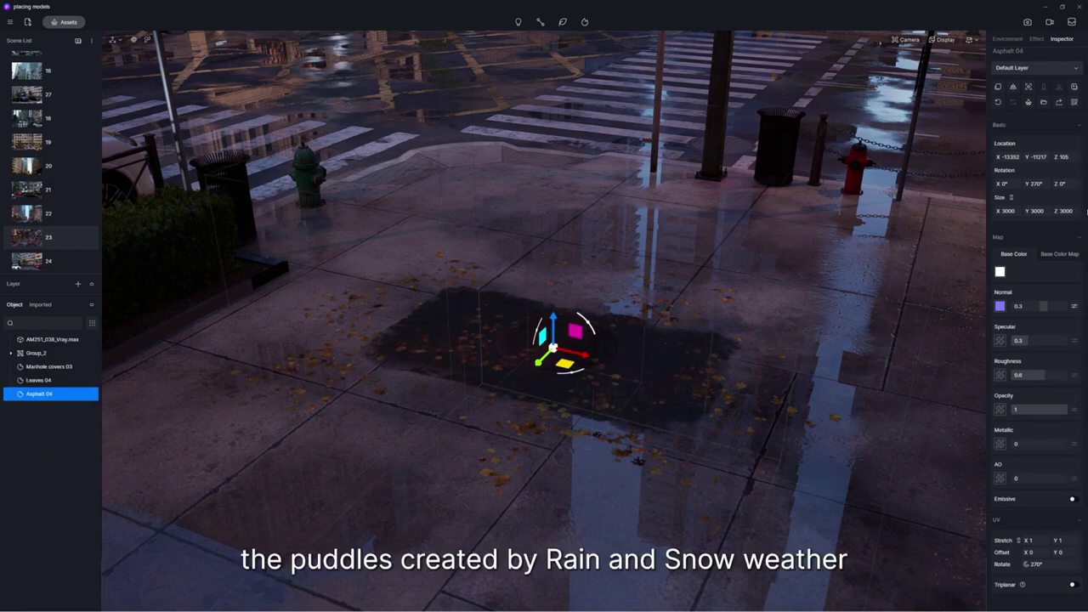
left_click(1010, 41)
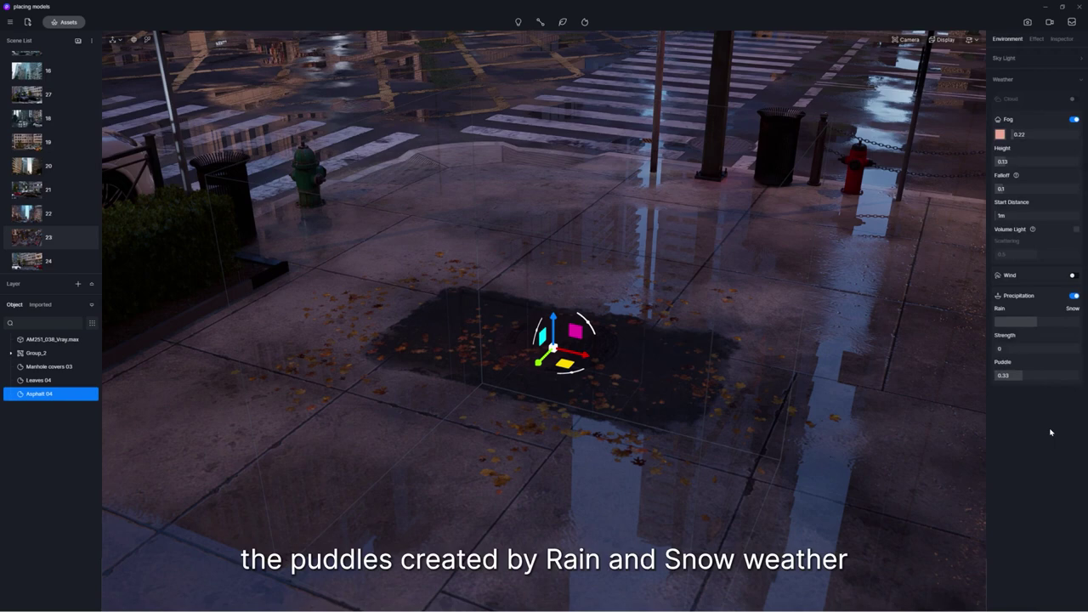
left_click_drag(1030, 374, 1041, 375)
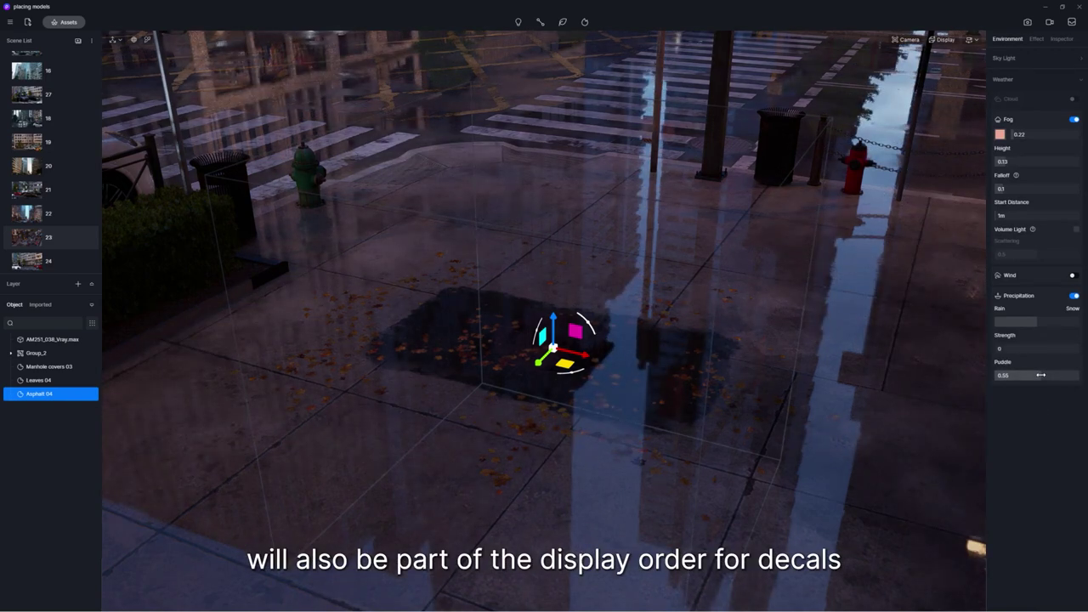
key("Escape")
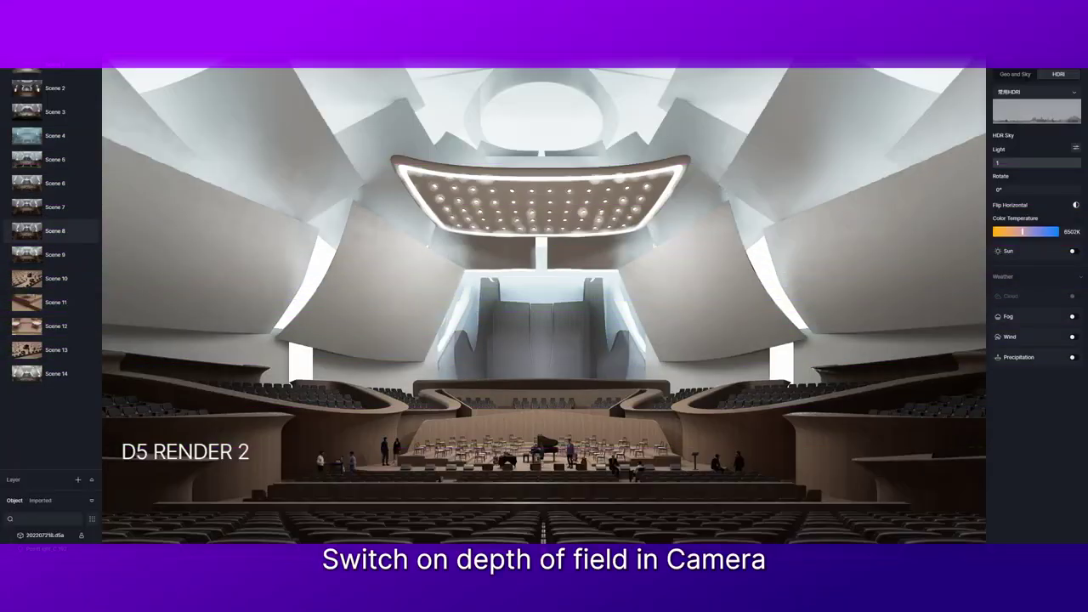
Turn on Depth of Field in the camera settings and disable Follow Focus
left_click(906, 39)
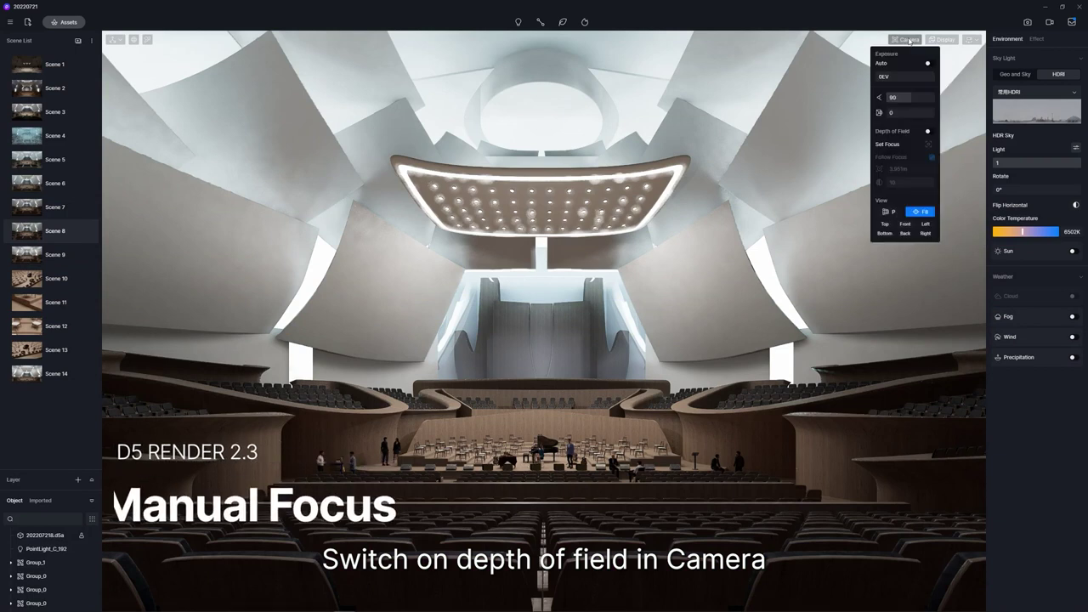
left_click(929, 132)
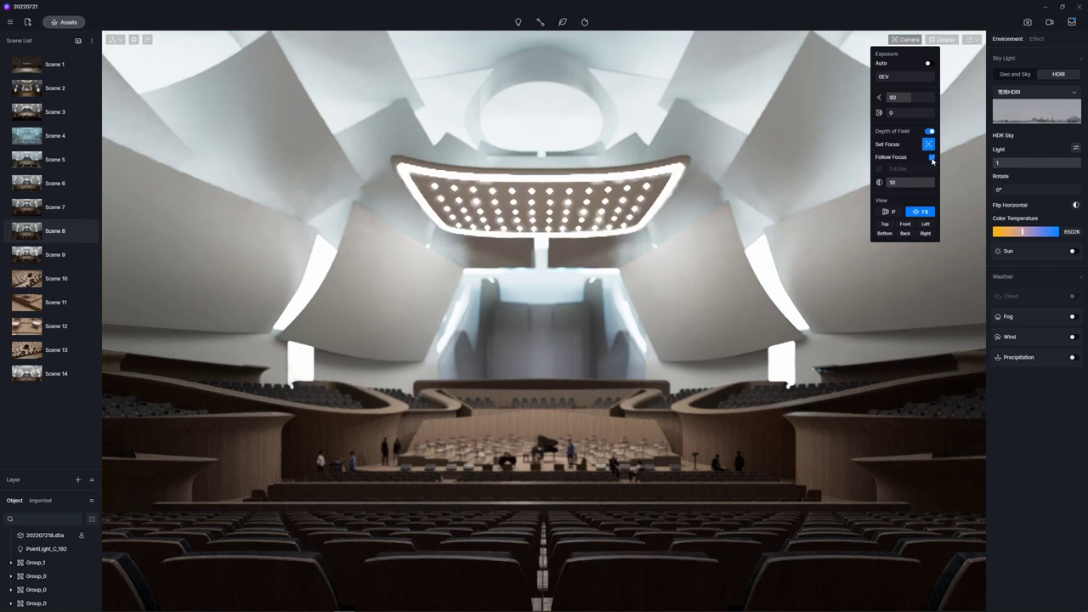
left_click_drag(889, 169, 886, 173)
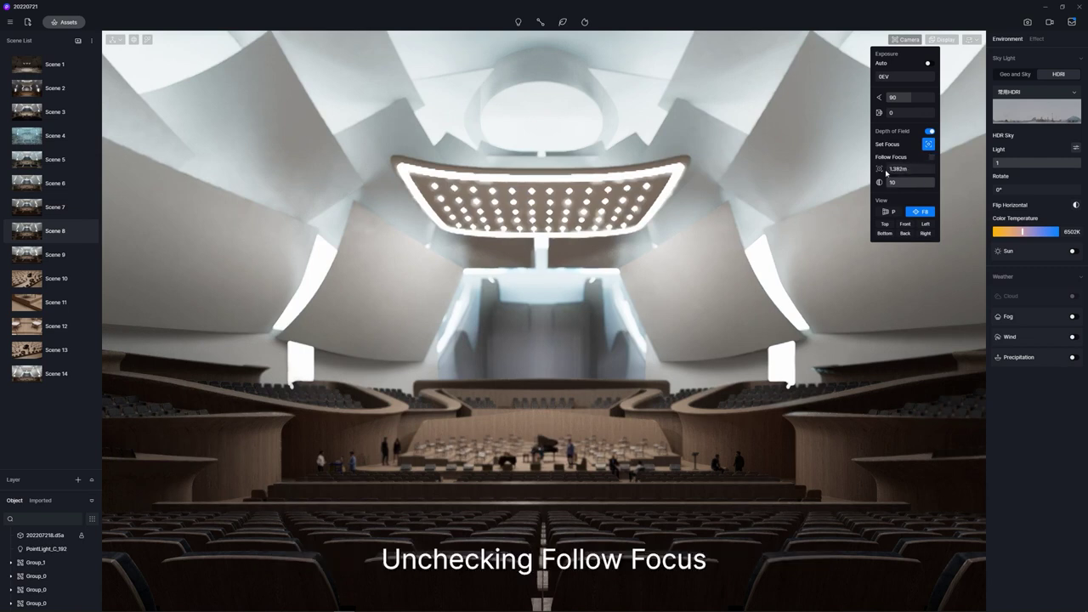
Set the focus distance manually to 1.901 m, then pick a focus point with Set Focus
left_click_drag(808, 178, 764, 181)
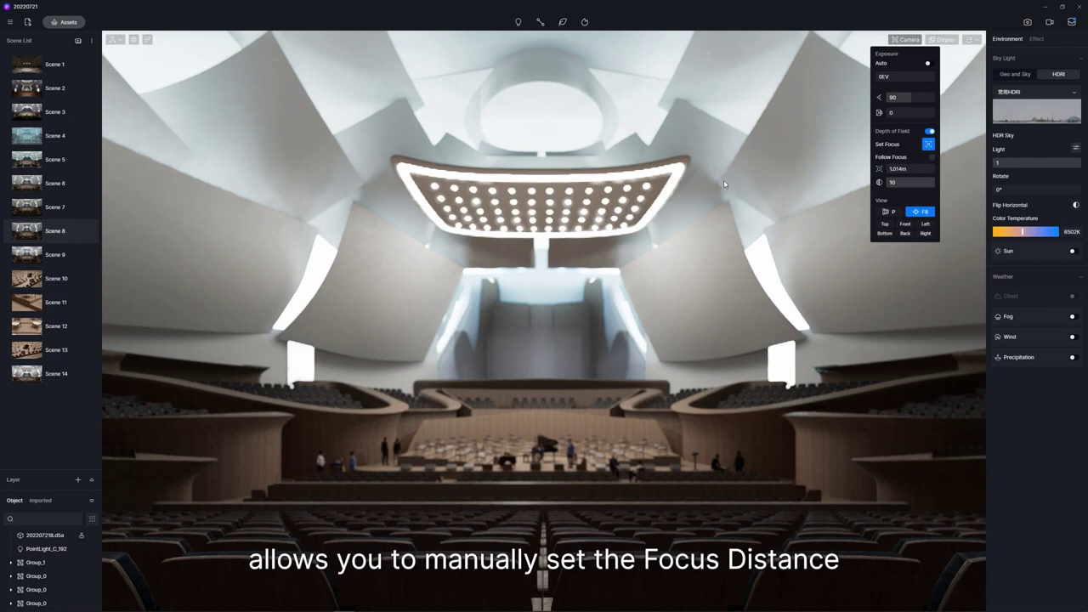
left_click_drag(691, 185, 607, 184)
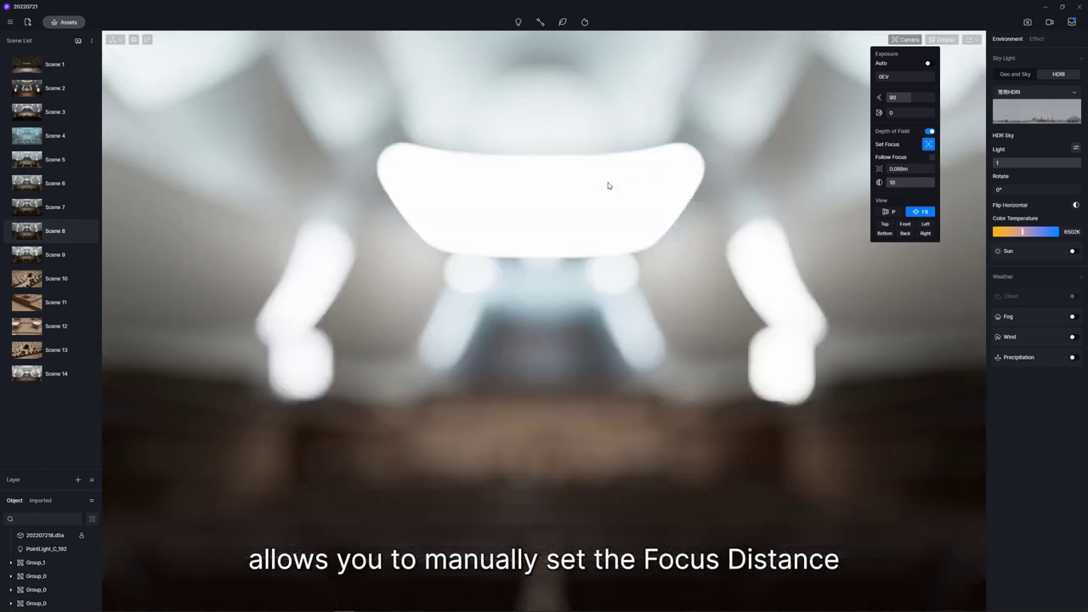
double_click(889, 169)
type("1.901")
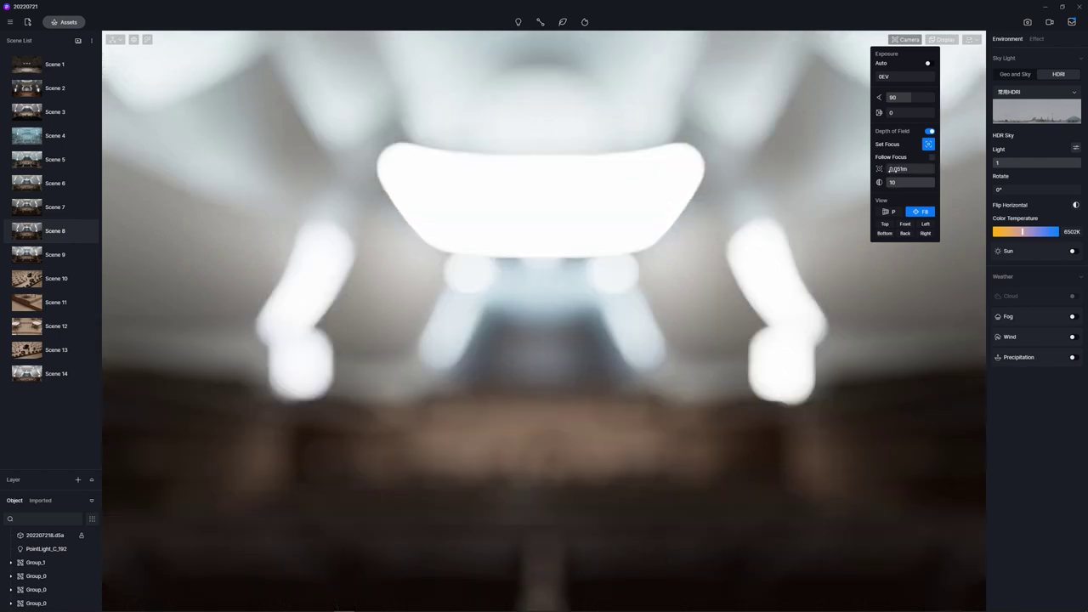
key("Return")
left_click(974, 173)
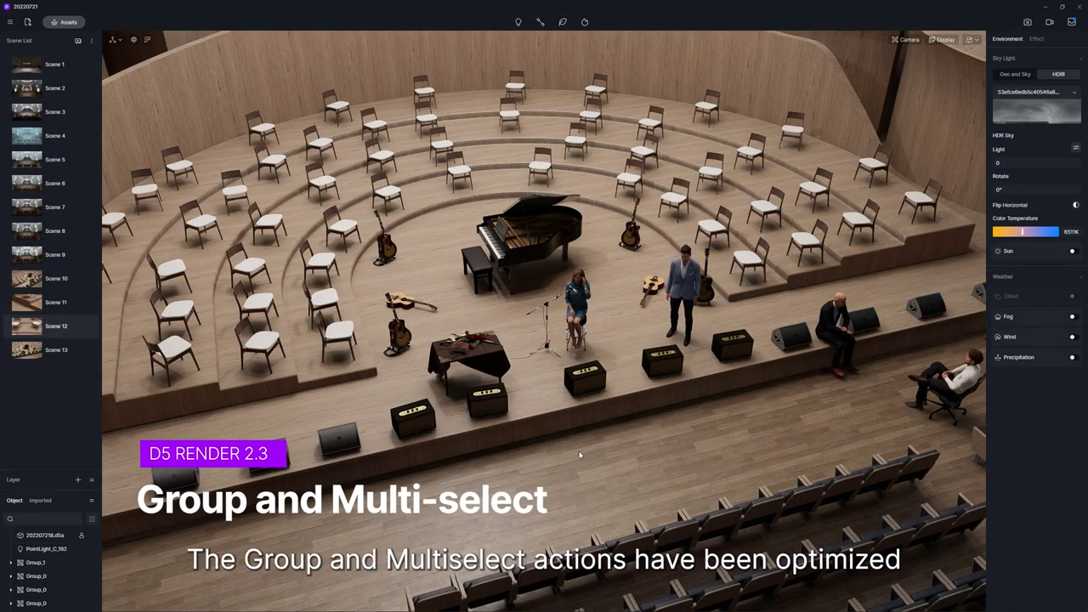
Multi-select the five speakers standing across the stage
left_click(416, 419)
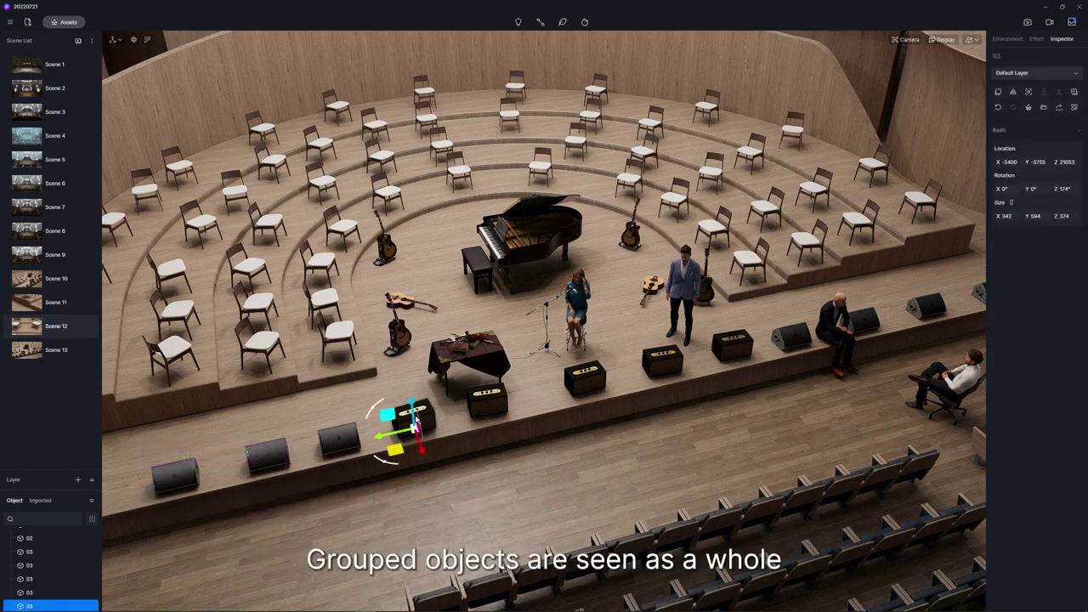
left_click(498, 403, "ctrl")
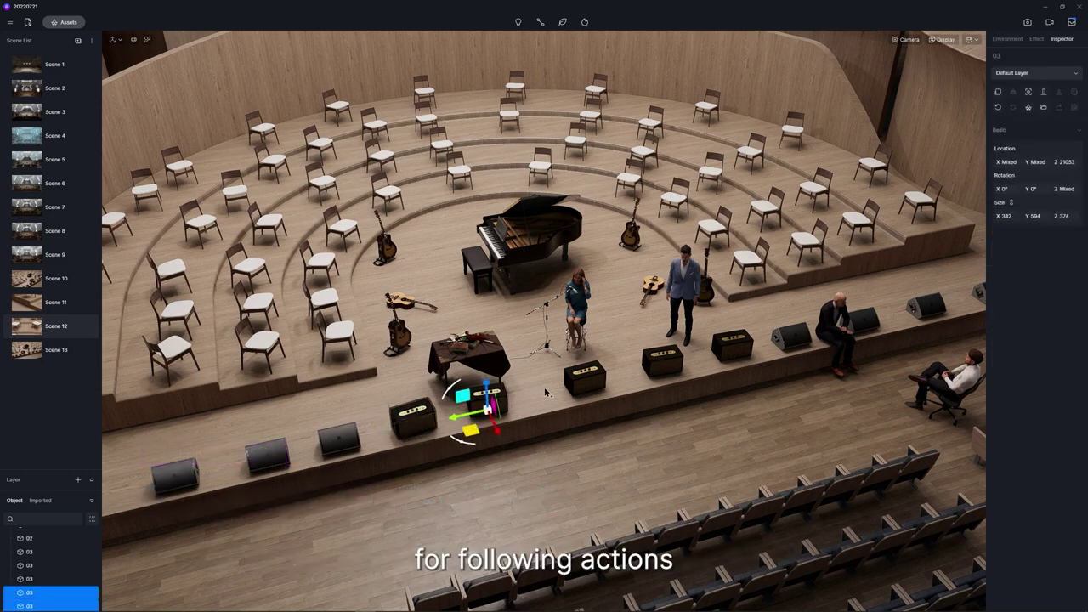
left_click(586, 381, "ctrl")
left_click(668, 371, "ctrl")
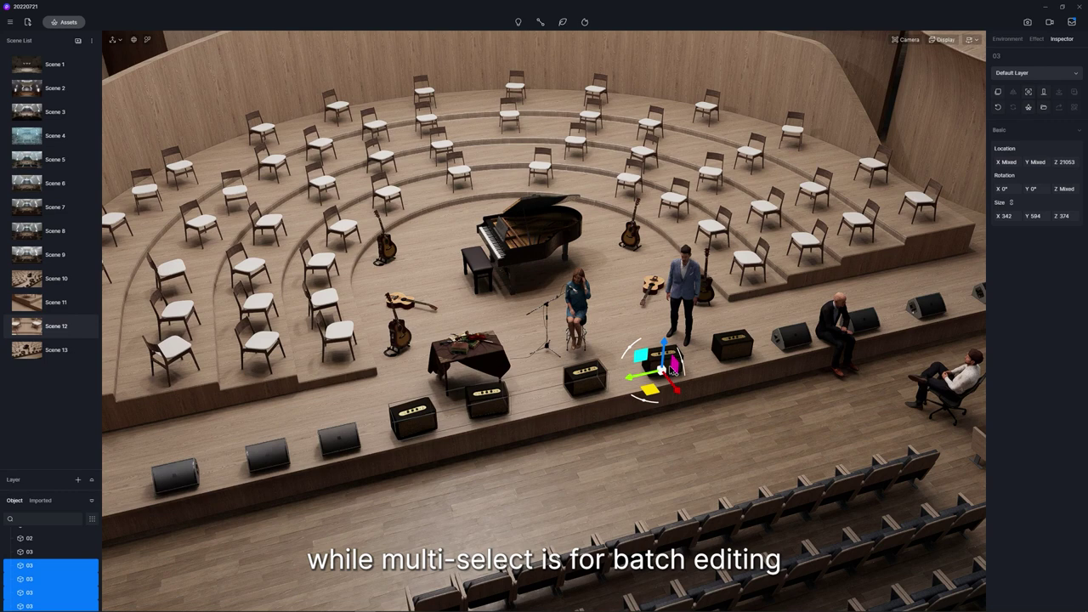
left_click(733, 355, "ctrl")
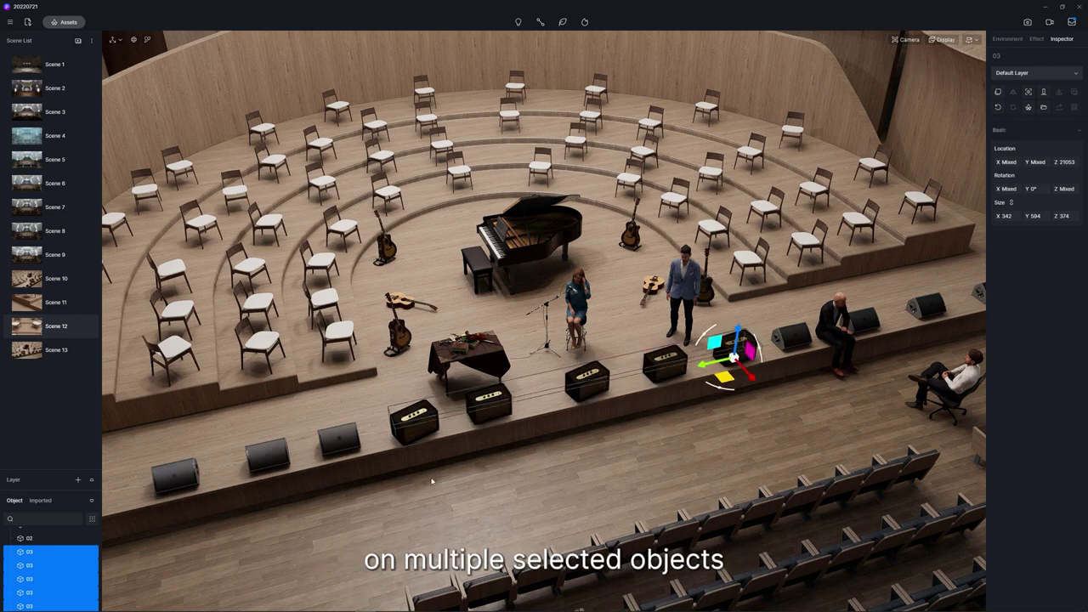
Group the speakers with Ctrl+G and rotate them 40°, then rotate each around its own axis
key("ctrl+g")
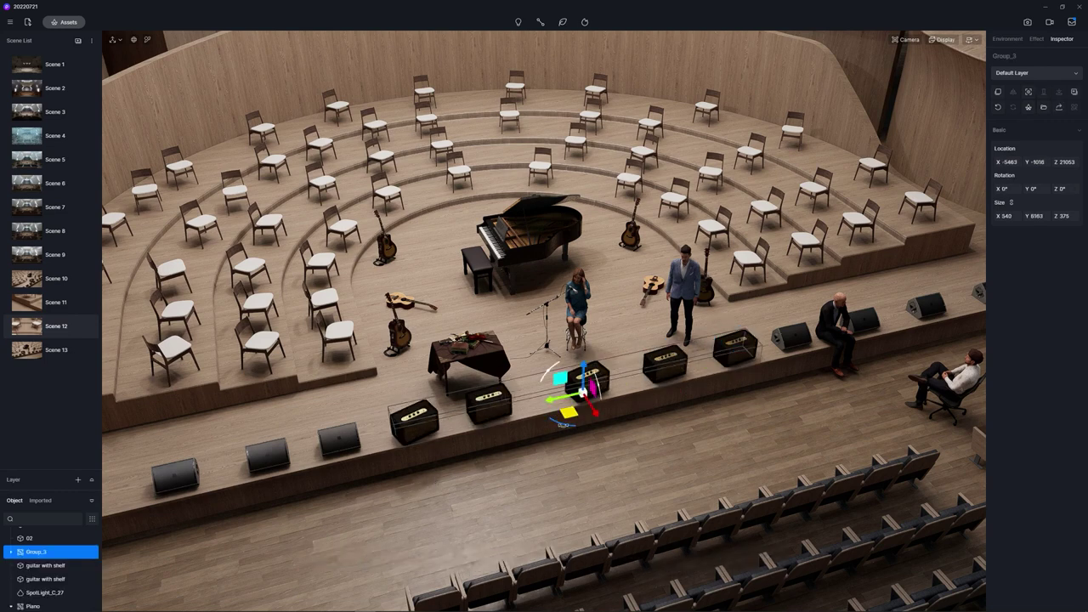
left_click_drag(563, 422, 546, 385)
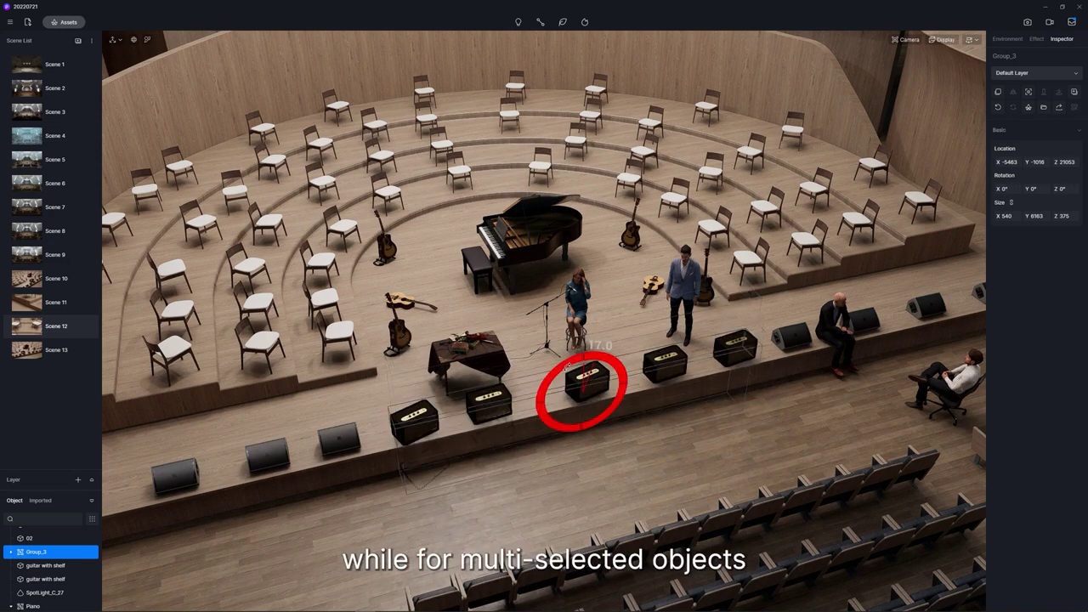
left_click(729, 352, "ctrl")
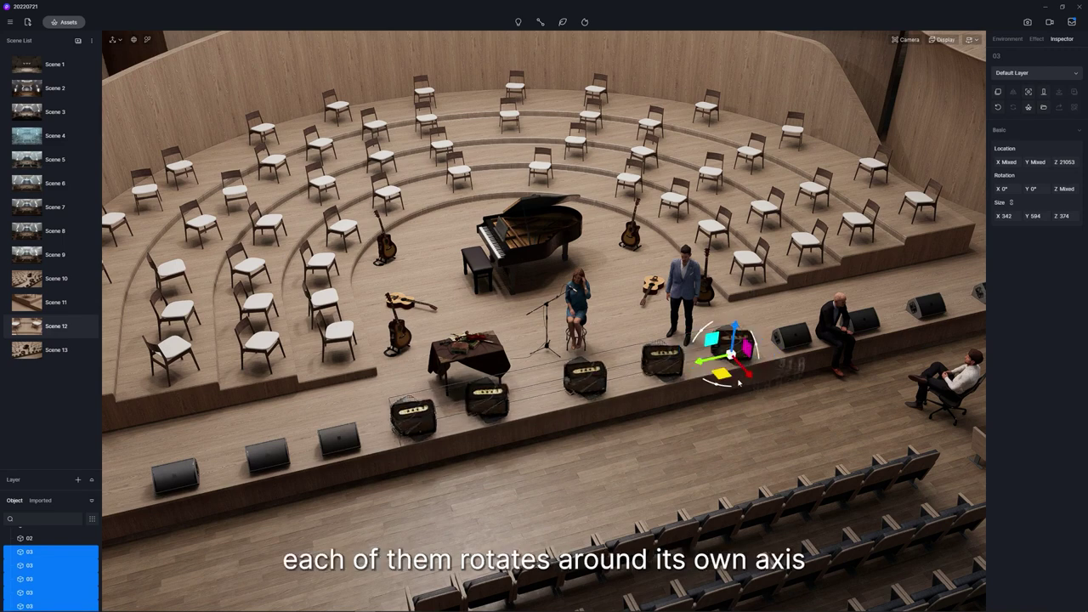
mouse_move(741, 340)
left_mouse_down()
mouse_move(717, 322)
mouse_move(724, 316)
left_mouse_up()
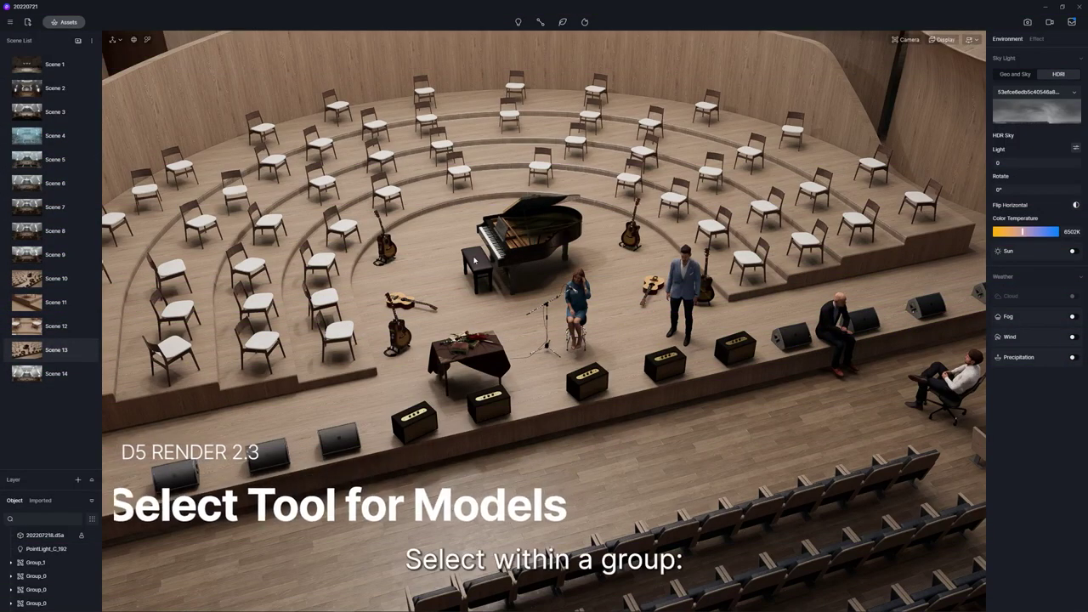
Enter the piano group and select its guitars, piano stool and piano one by one
left_click(474, 264)
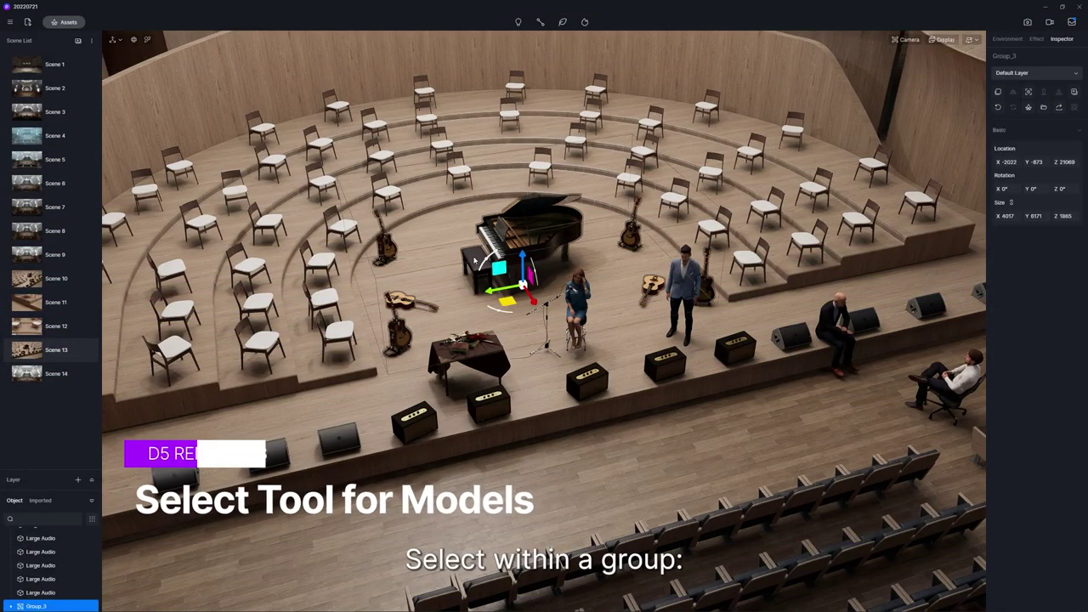
double_click(391, 251)
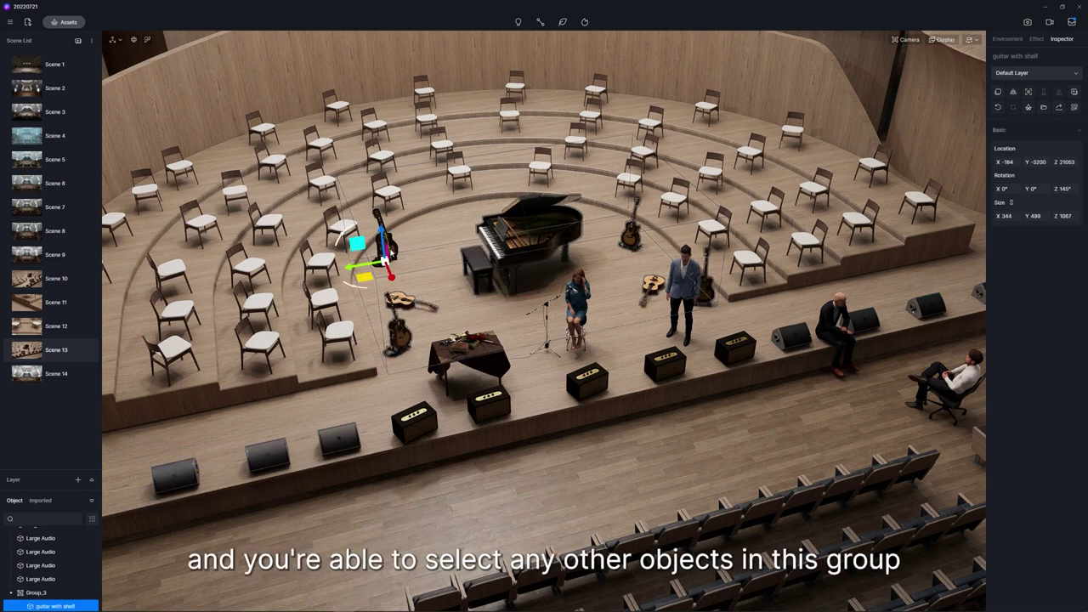
left_click(401, 300)
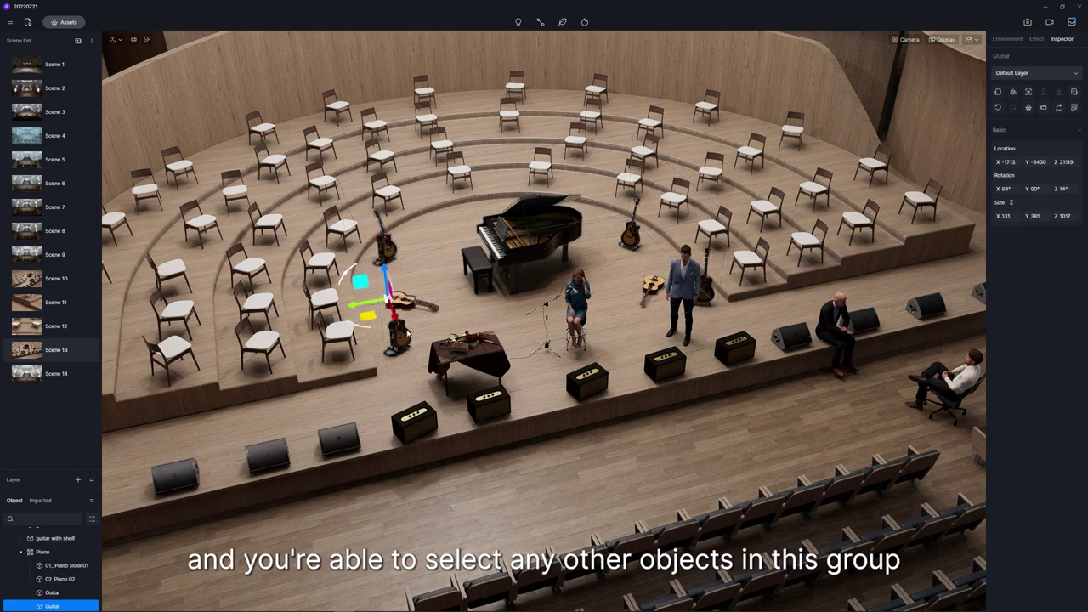
left_click(481, 270)
left_click(530, 257)
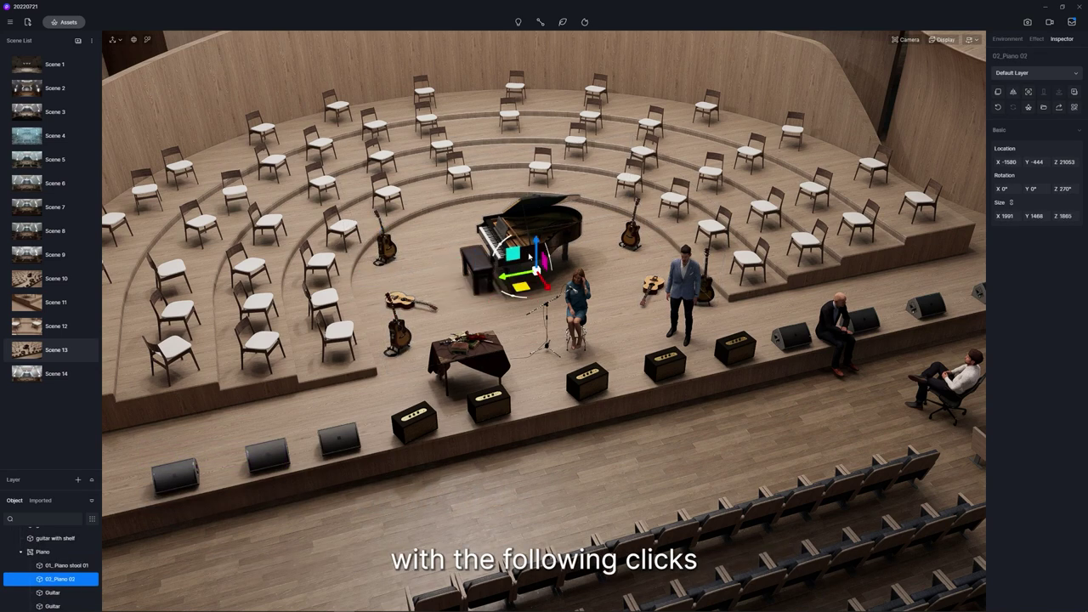
left_click(658, 272)
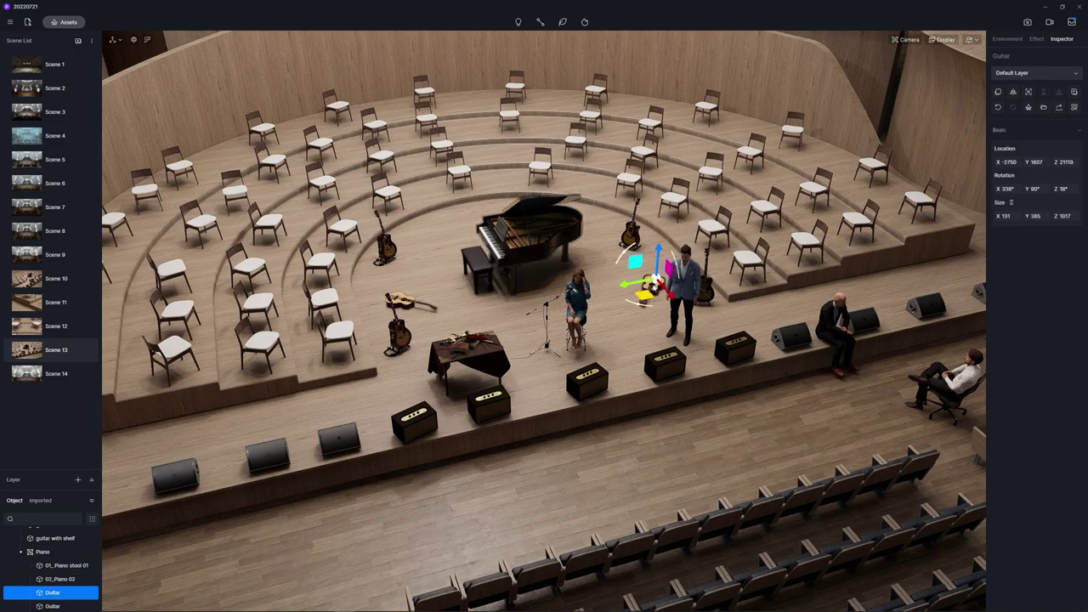
left_click(525, 255, "alt")
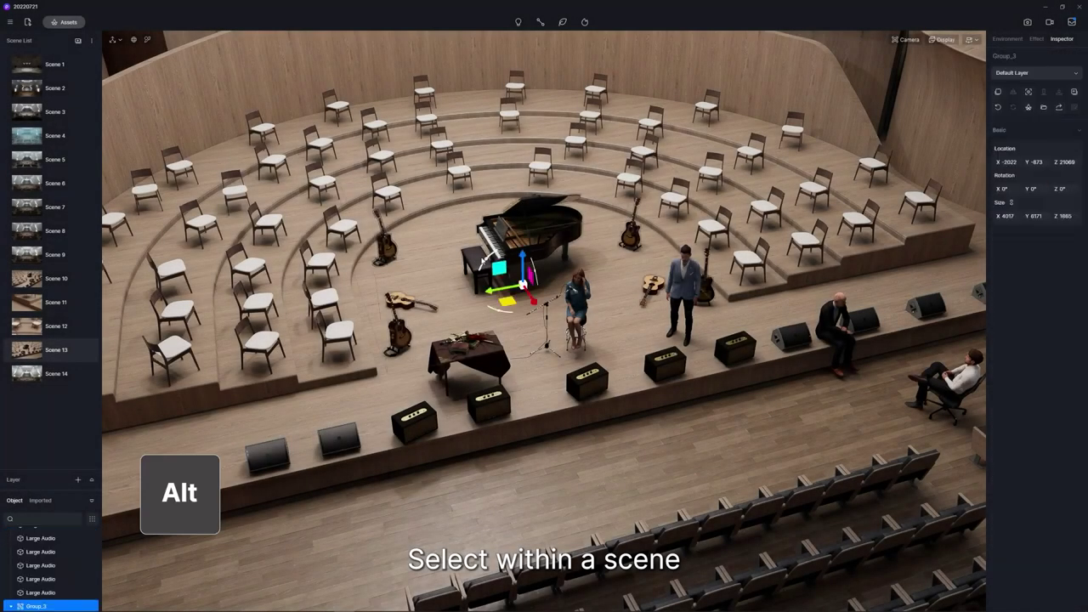
Alt-click the left guitar, Piano group, piano body, floor guitar and stool directly in the viewport
left_click(384, 243, "alt")
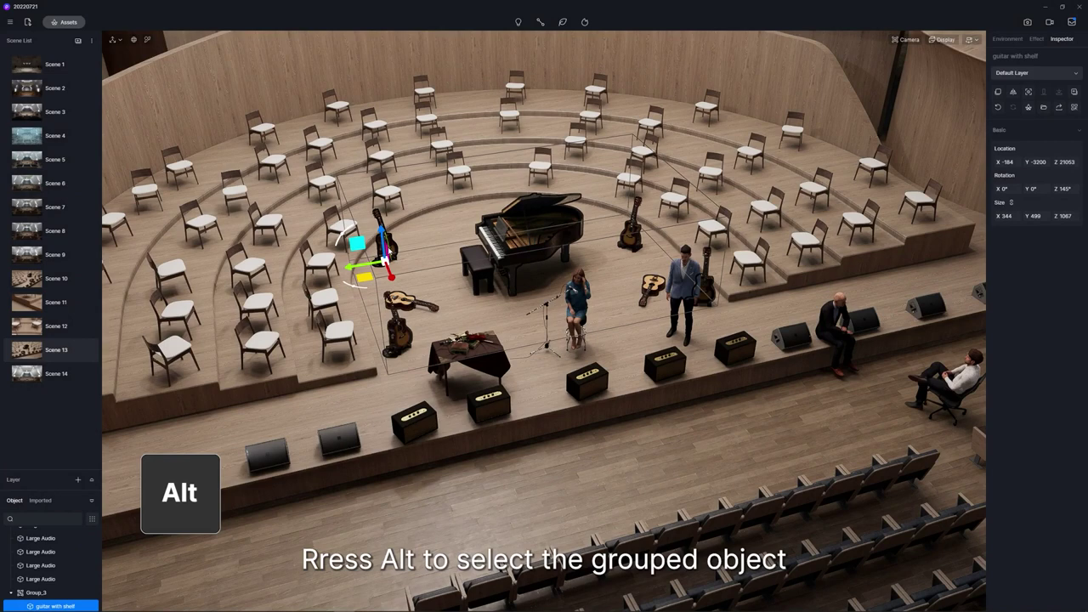
left_click(518, 259, "alt")
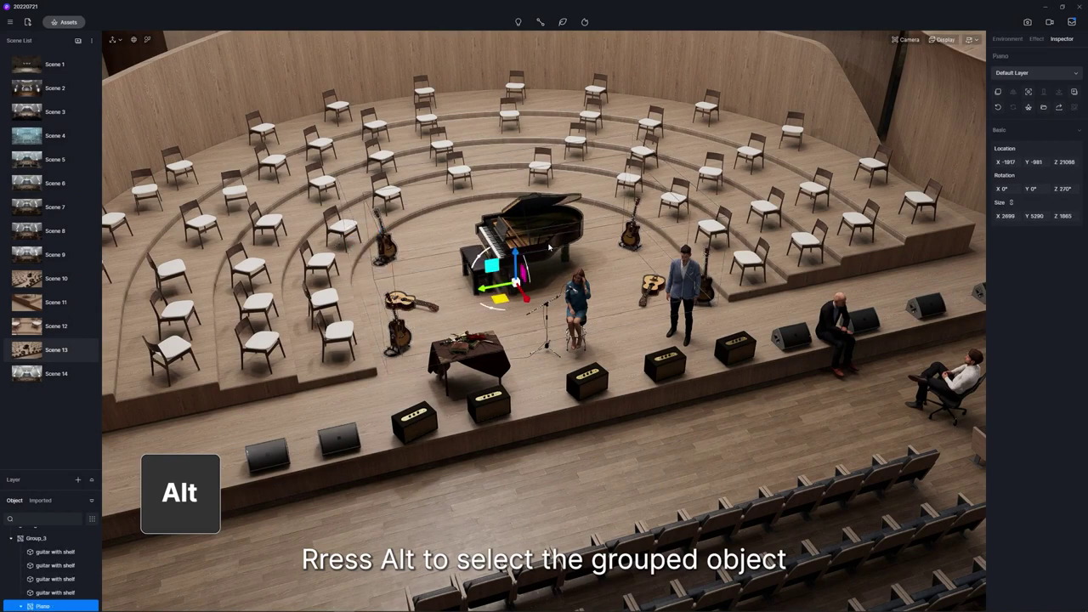
left_click(541, 257, "alt")
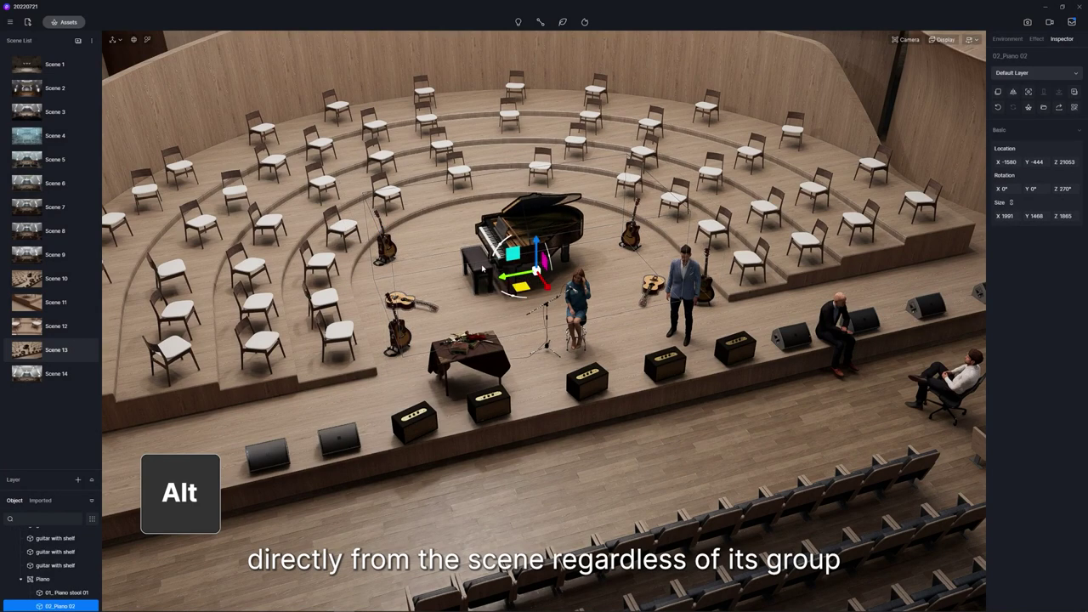
left_click(397, 301, "alt")
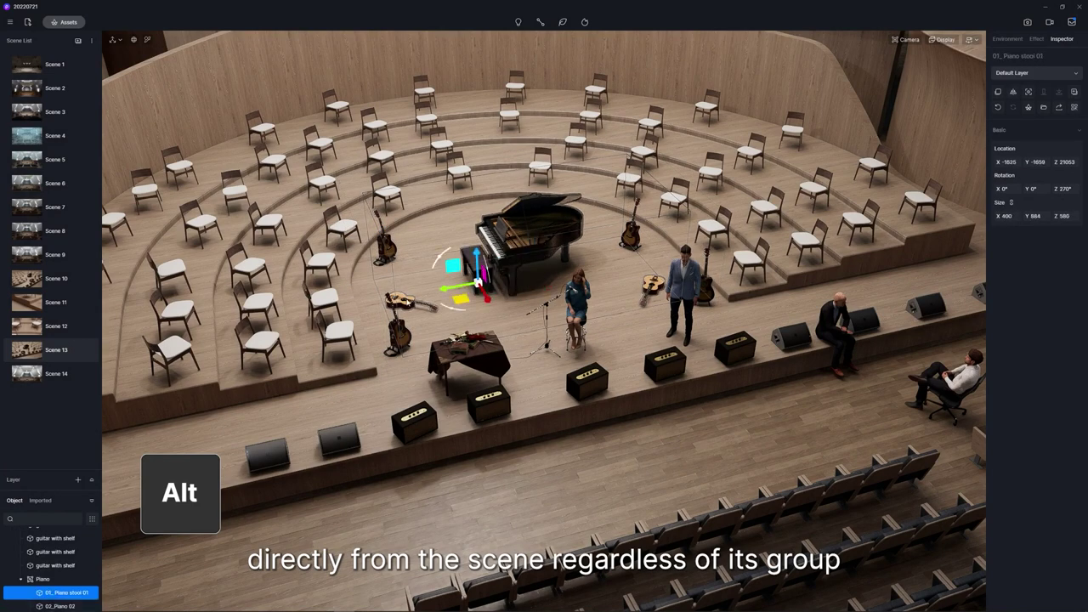
left_click(477, 262, "alt")
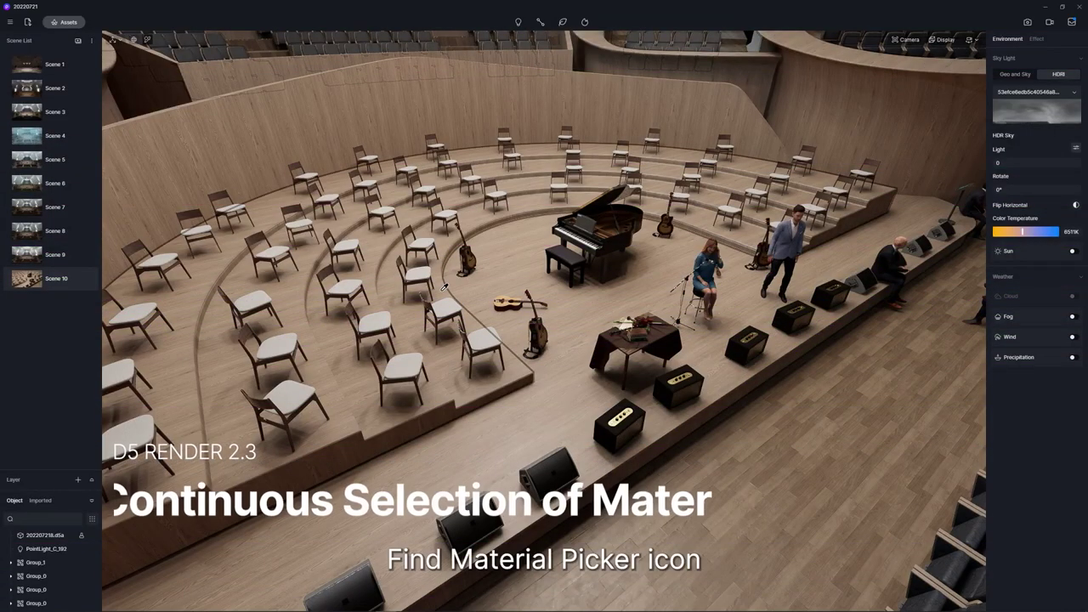
Sample the floor, guitar shelf and speaker materials, then darken the floor's Base Color to V 59
left_click(422, 271)
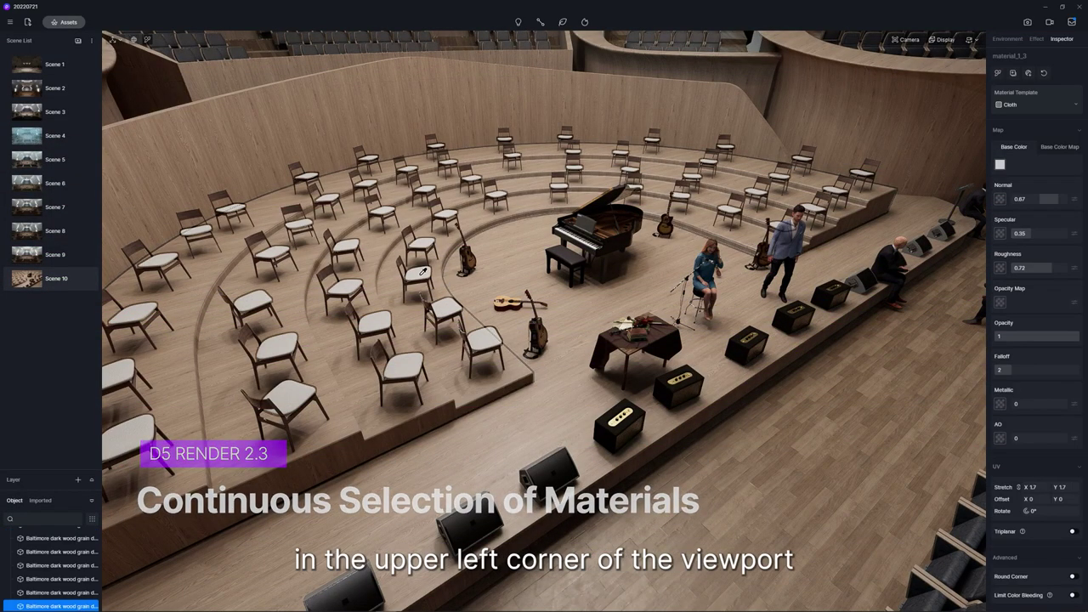
left_click(516, 277)
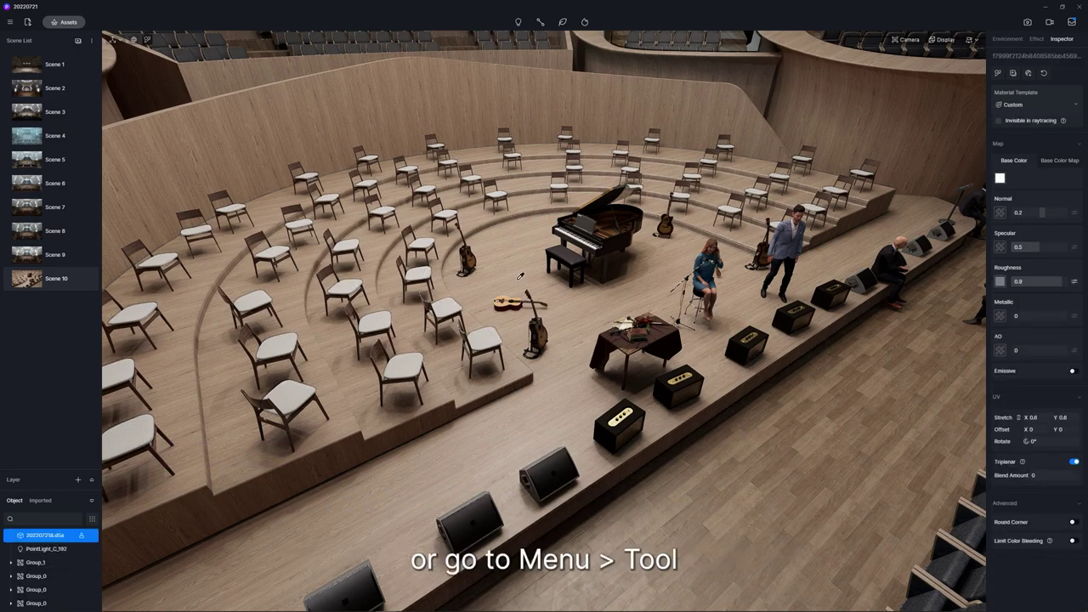
left_click(632, 343)
left_click(554, 463)
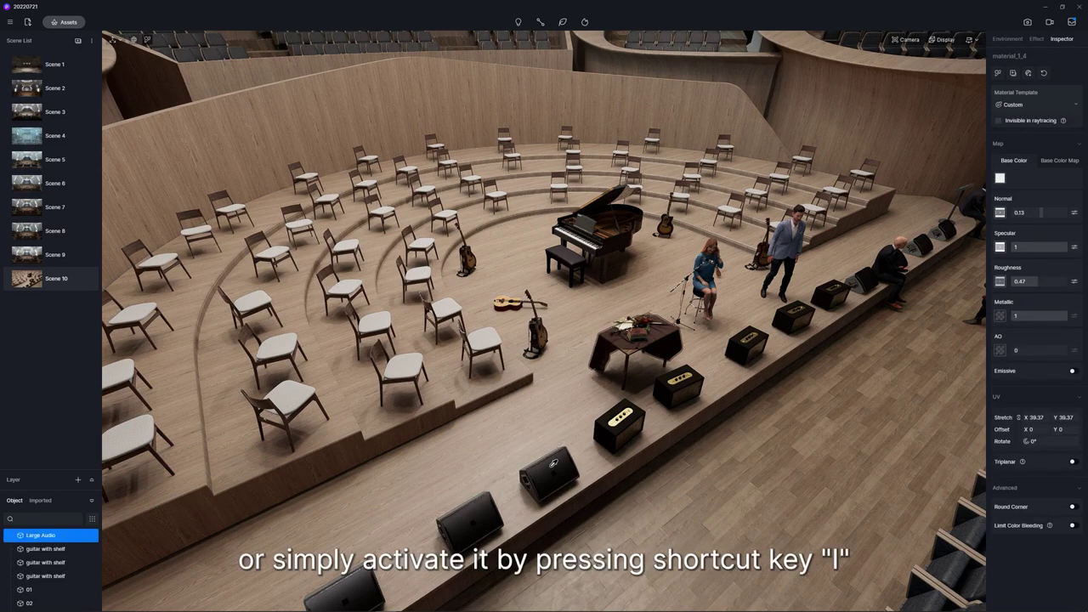
left_click(549, 406)
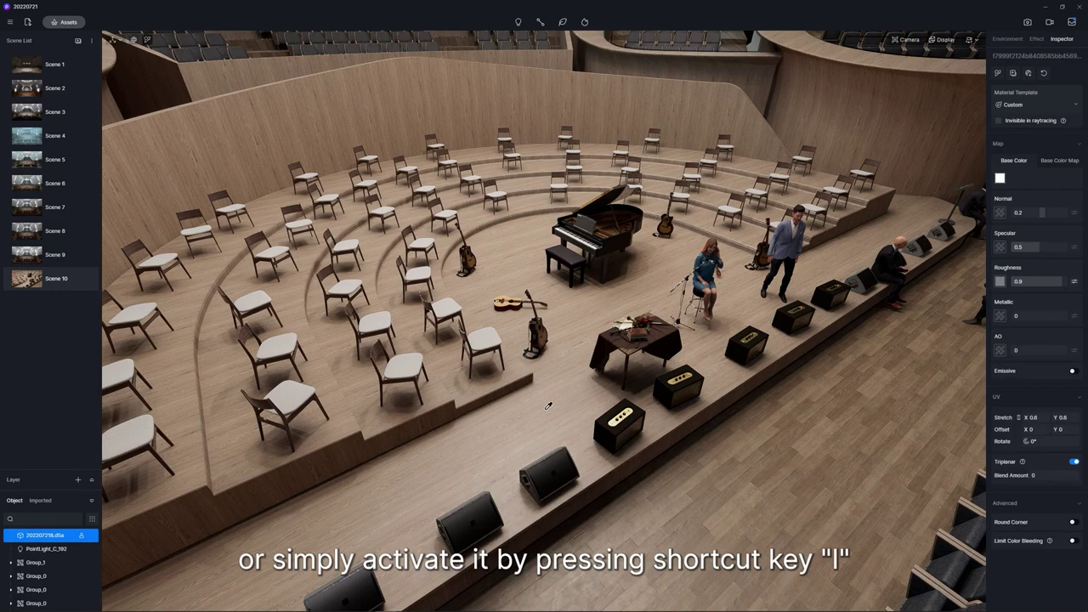
left_click(1000, 177)
left_click(1038, 281)
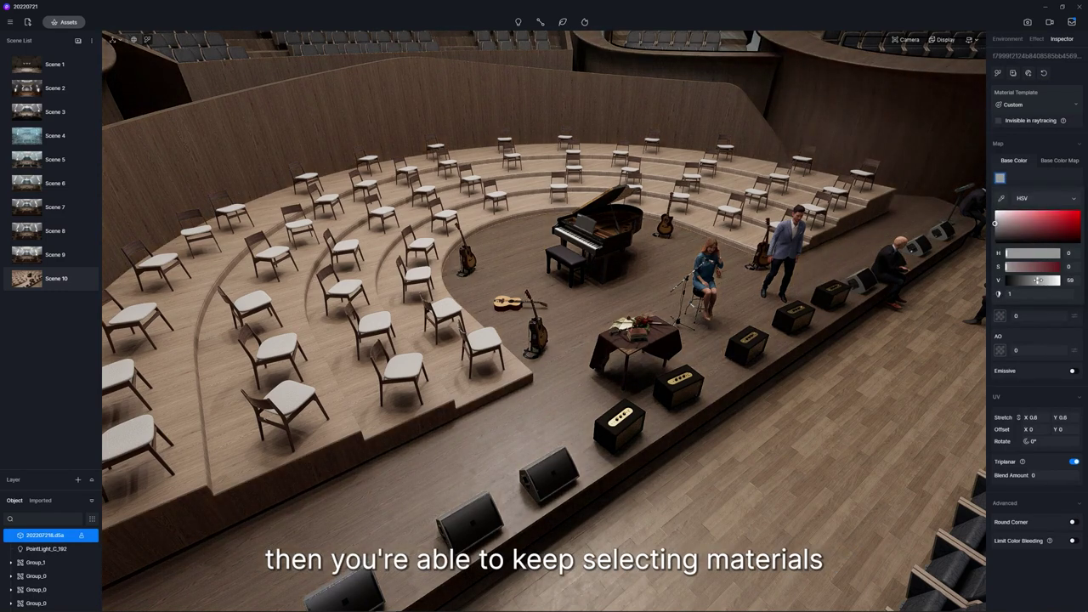
Sample the chair cushion material and shift its Base Color hue to green
left_click(490, 334)
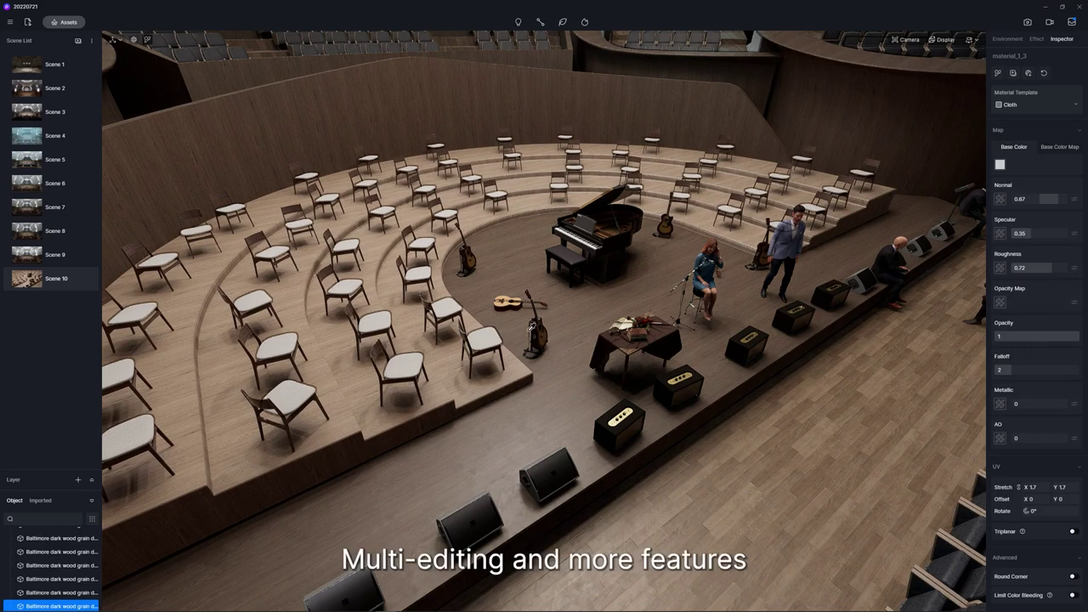
left_click(1000, 165)
mouse_move(1020, 252)
left_mouse_down()
mouse_move(1031, 252)
mouse_move(1023, 240)
left_mouse_up()
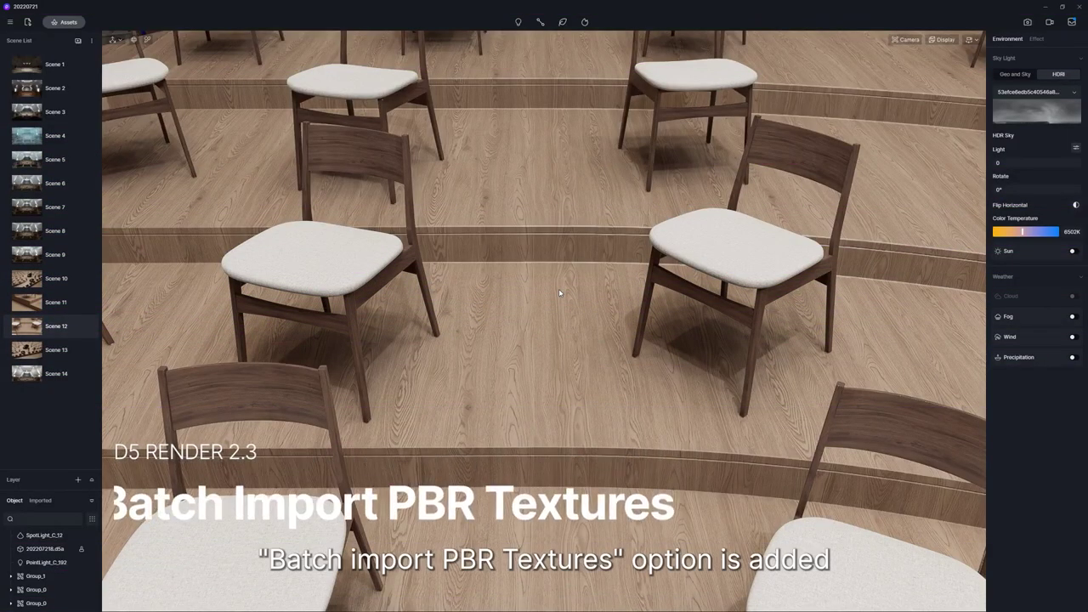
left_click(559, 288)
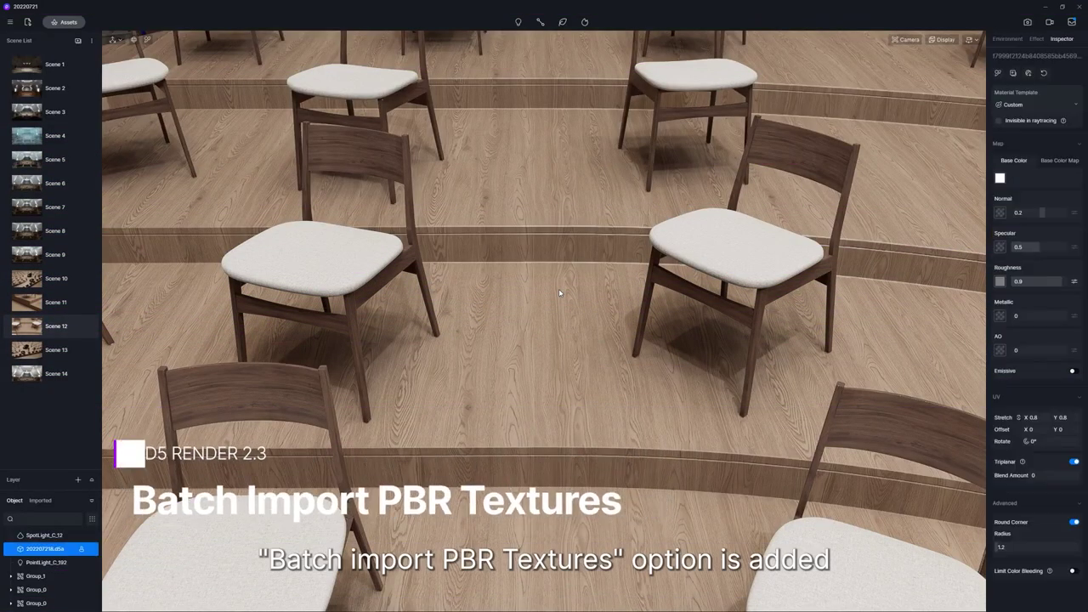
Batch-import the Albedo, AO, Normal and Roughness JPGs onto the floor for a brown parquet look
left_click(1017, 88)
left_click_drag(291, 114, 84, 65)
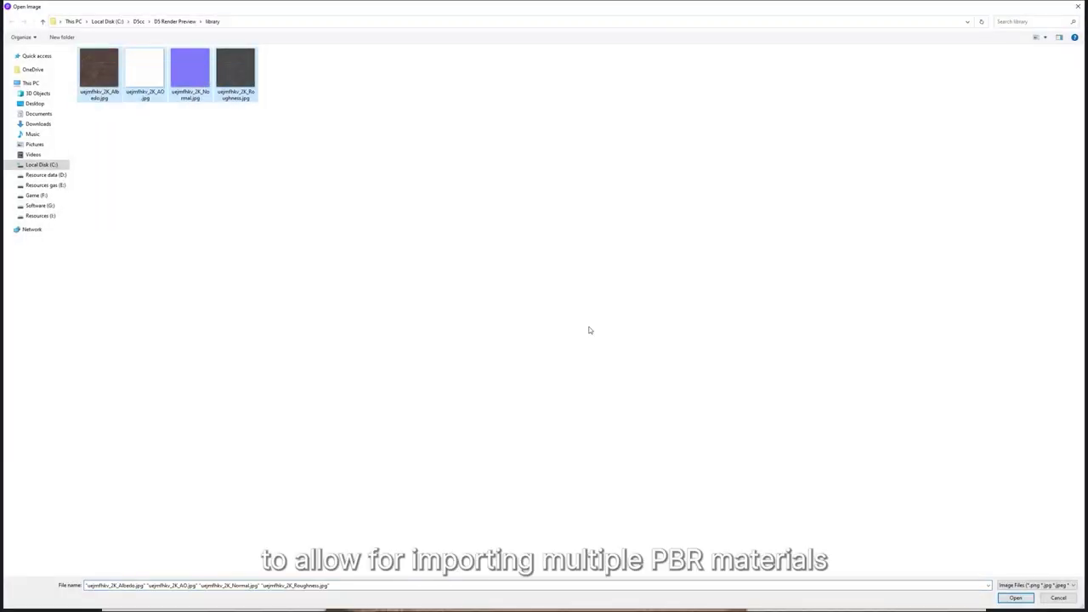
left_click(1013, 598)
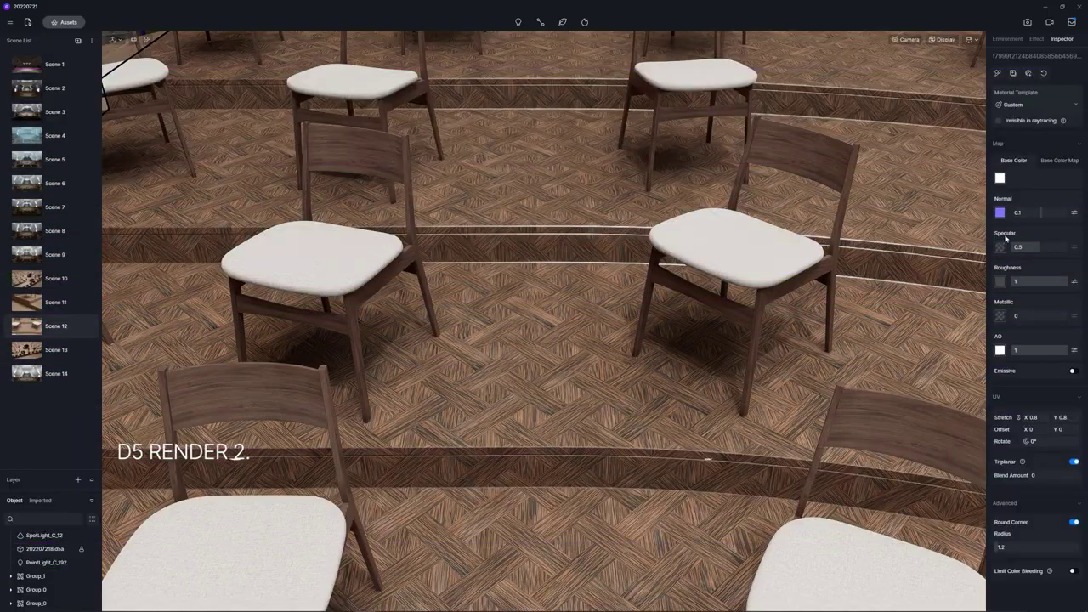
right_click(1002, 213)
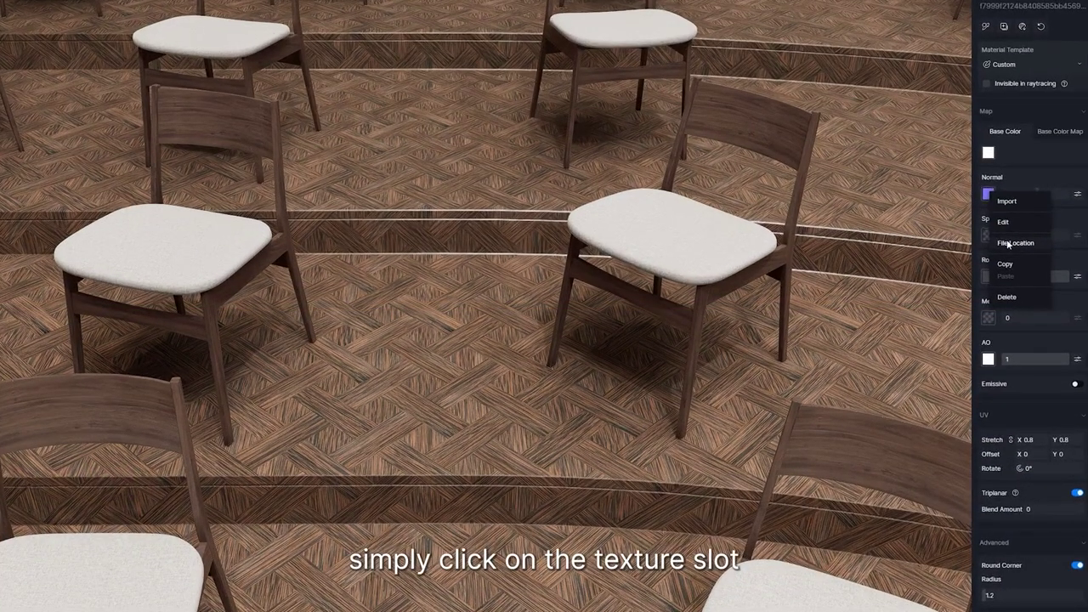
left_click(1011, 243)
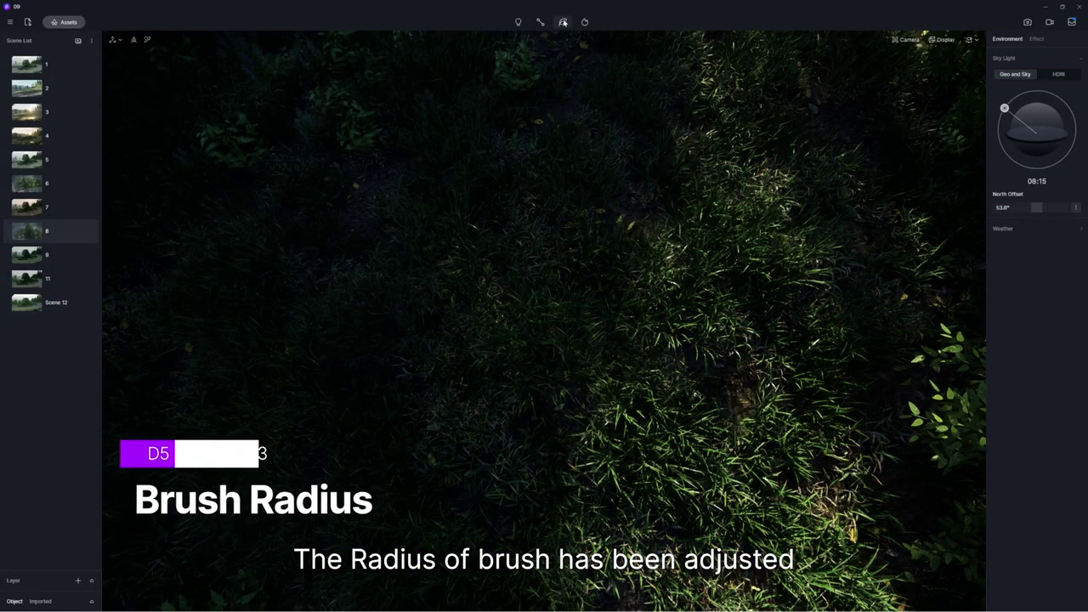
Brush purple Lythrum salicaria 04 onto the grass and zoom out to view the patch
mouse_move(562, 21)
left_click(566, 40)
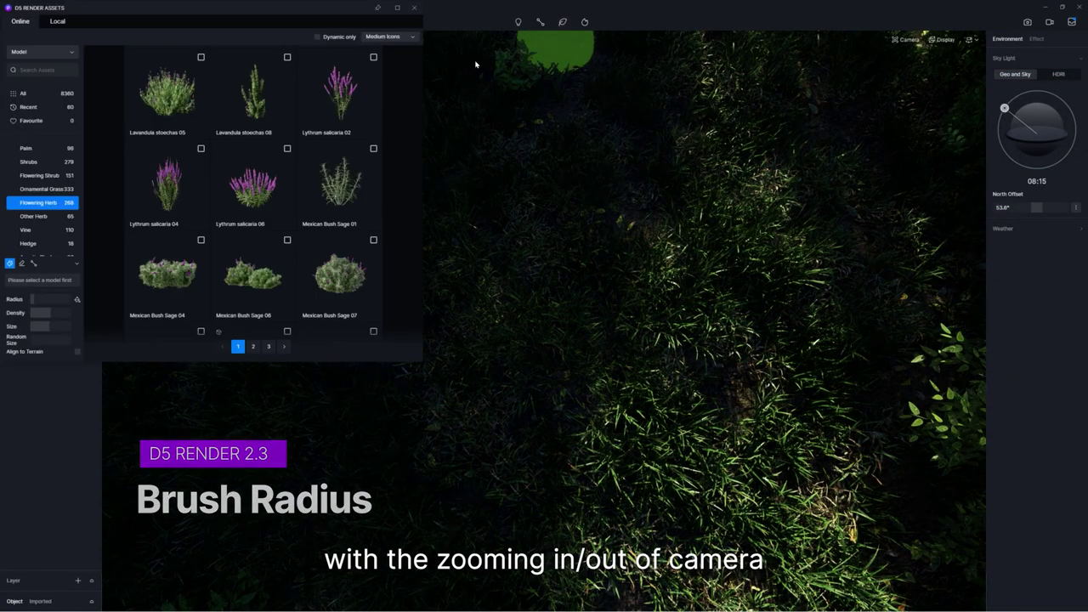
left_click(201, 148)
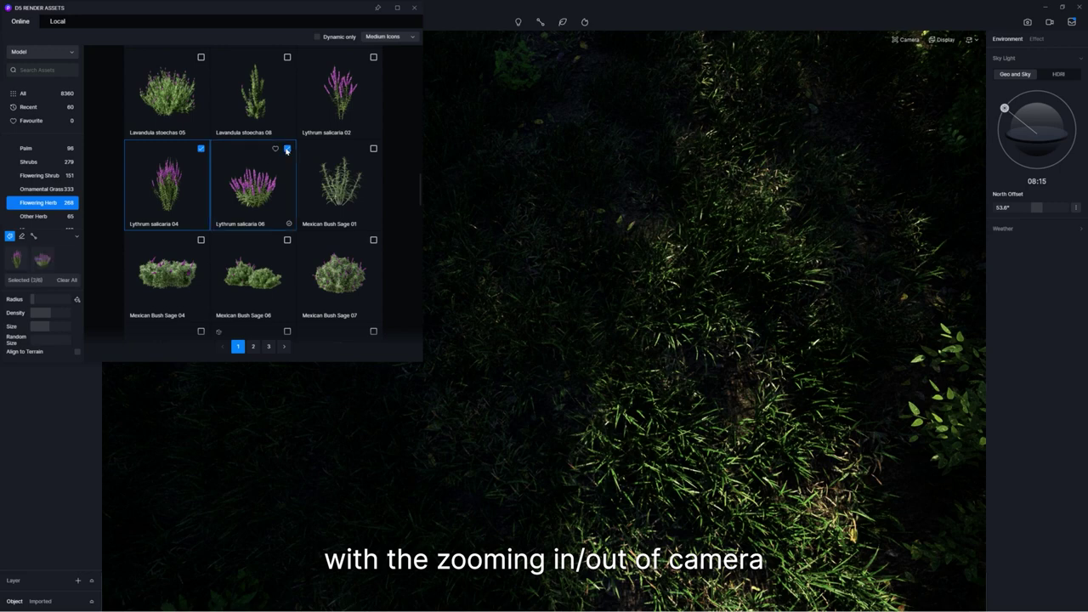
mouse_move(740, 347)
left_mouse_down()
mouse_move(704, 332)
mouse_move(731, 298)
mouse_move(611, 381)
mouse_move(740, 399)
mouse_move(700, 375)
left_mouse_up()
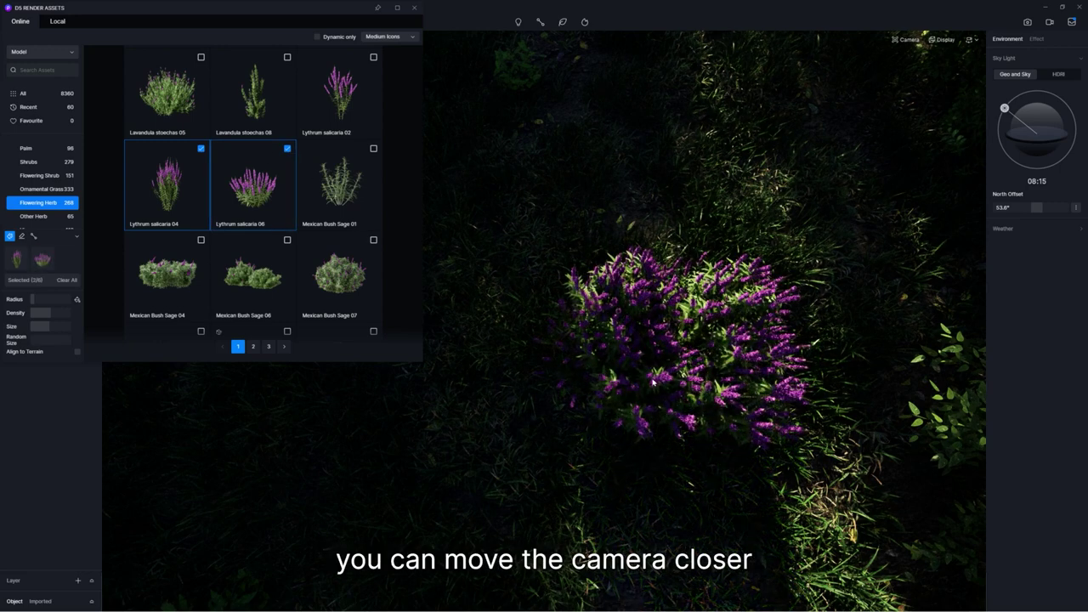
scroll(595, 340, "down", 5)
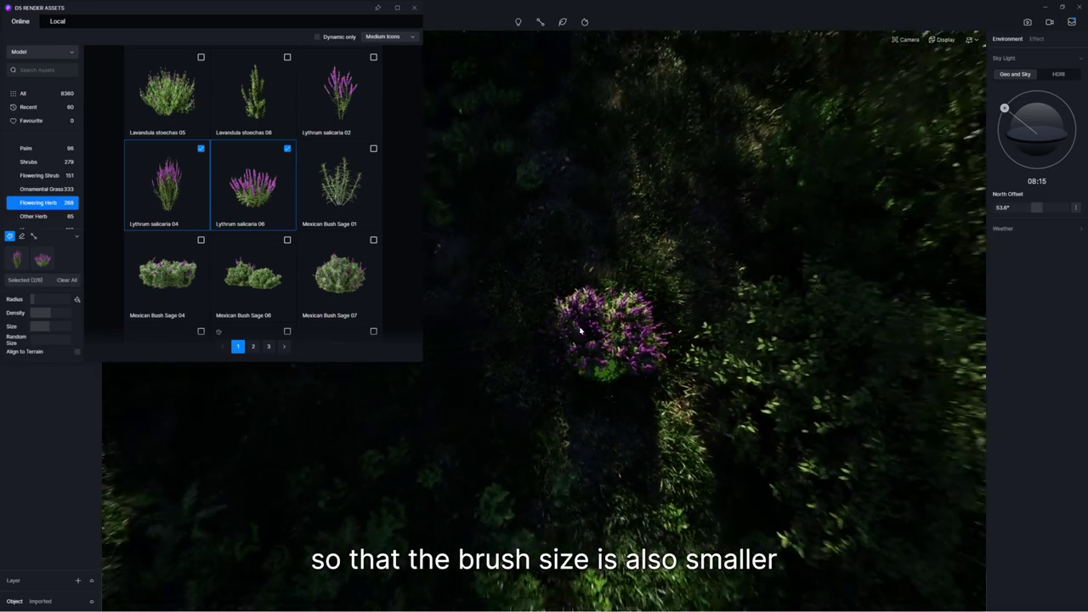
scroll(512, 340, "down", 3)
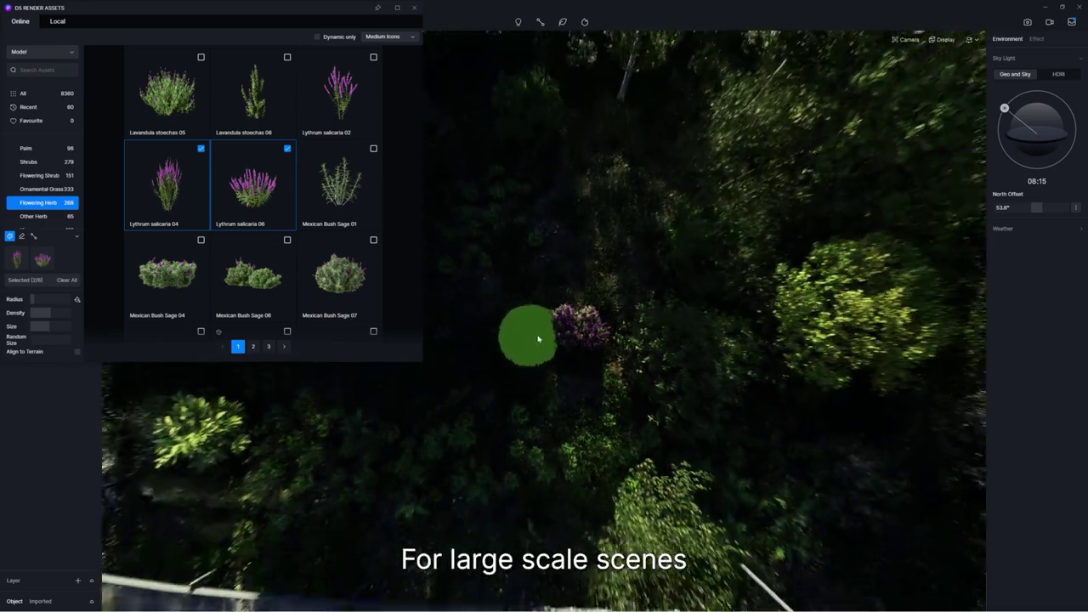
scroll(538, 338, "down", 5)
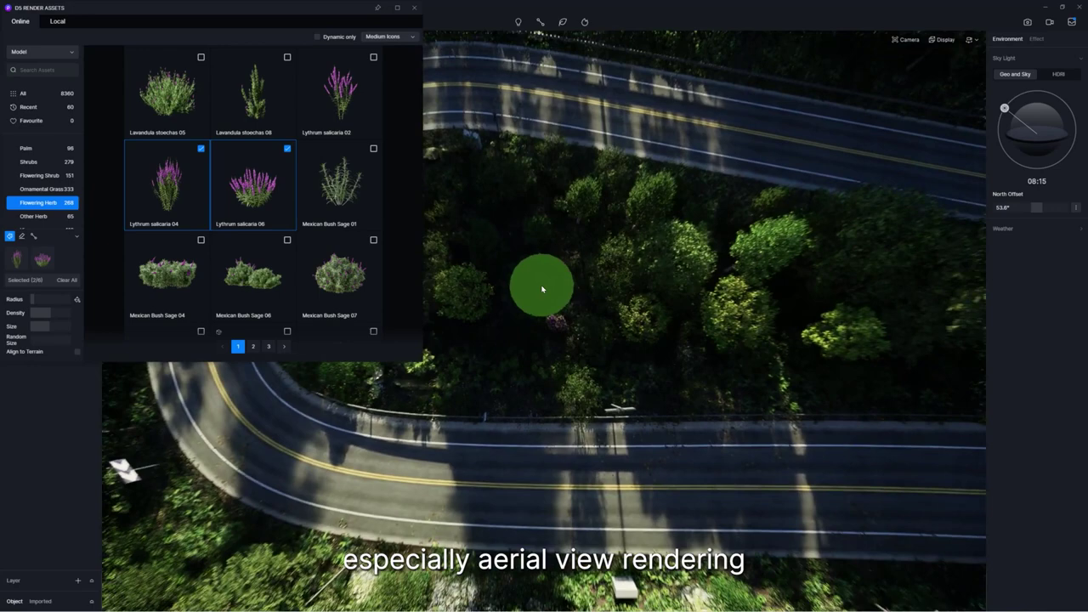
scroll(541, 289, "down", 5)
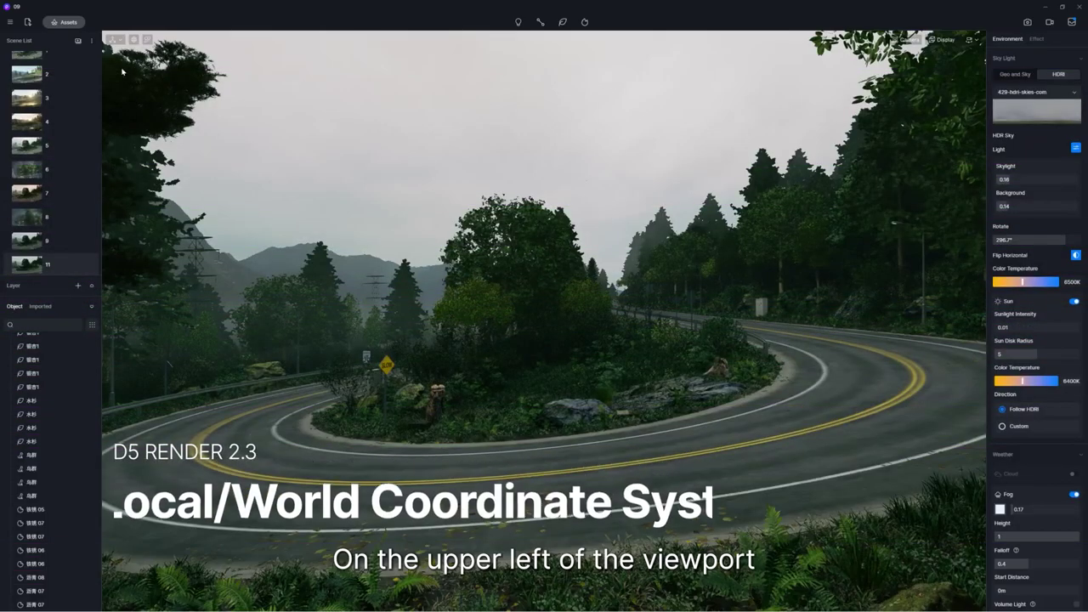
Place Taxi 01 on the winding road and adjust it along the world X and Z axes
left_click(64, 22)
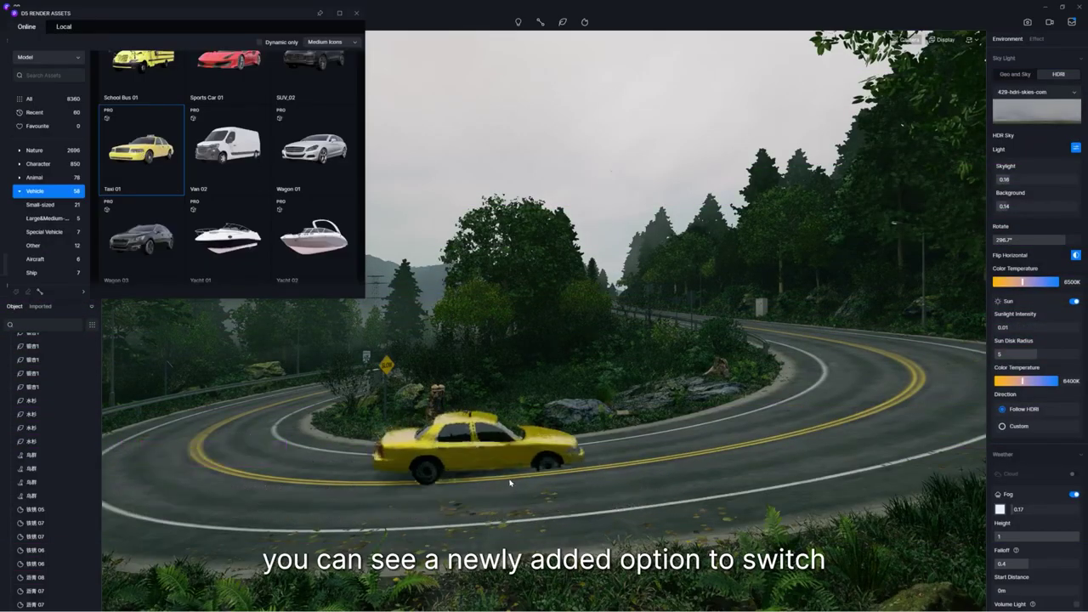
left_click(531, 483)
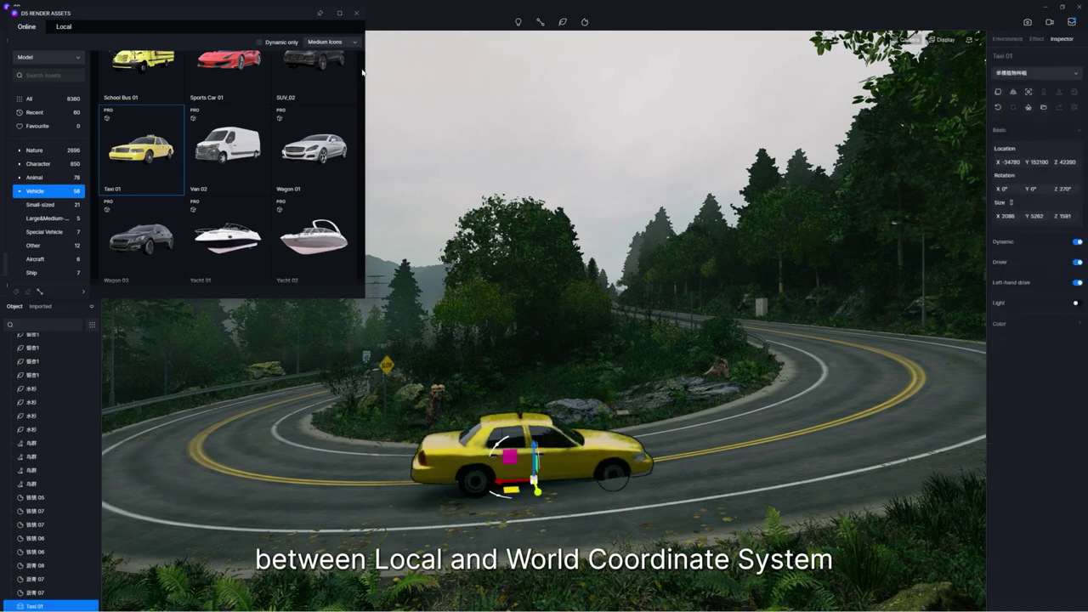
left_click(357, 13)
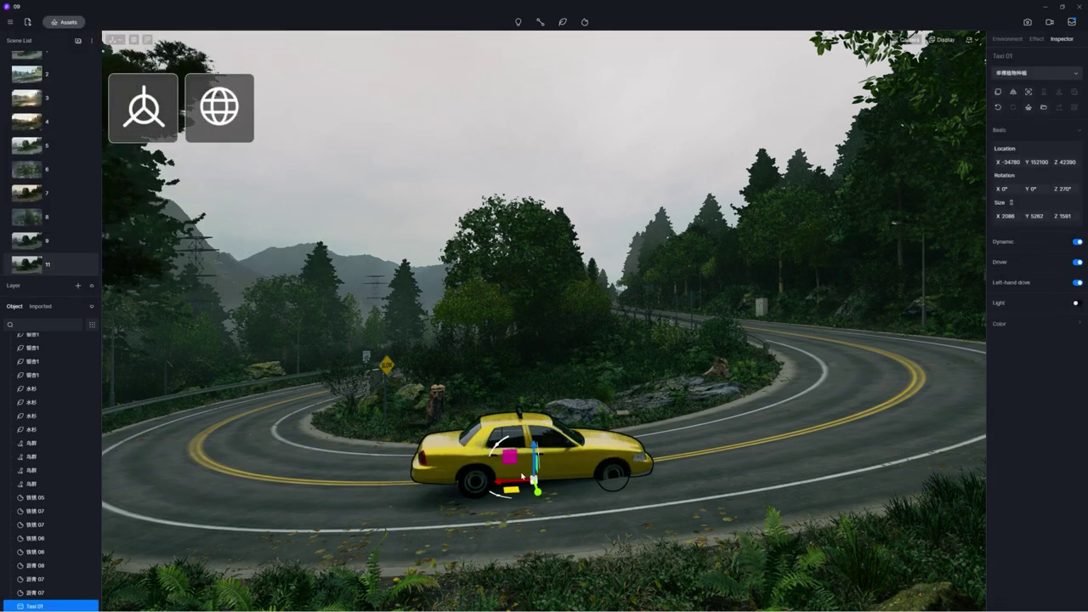
left_click_drag(394, 482, 509, 430)
left_click_drag(514, 382, 514, 453)
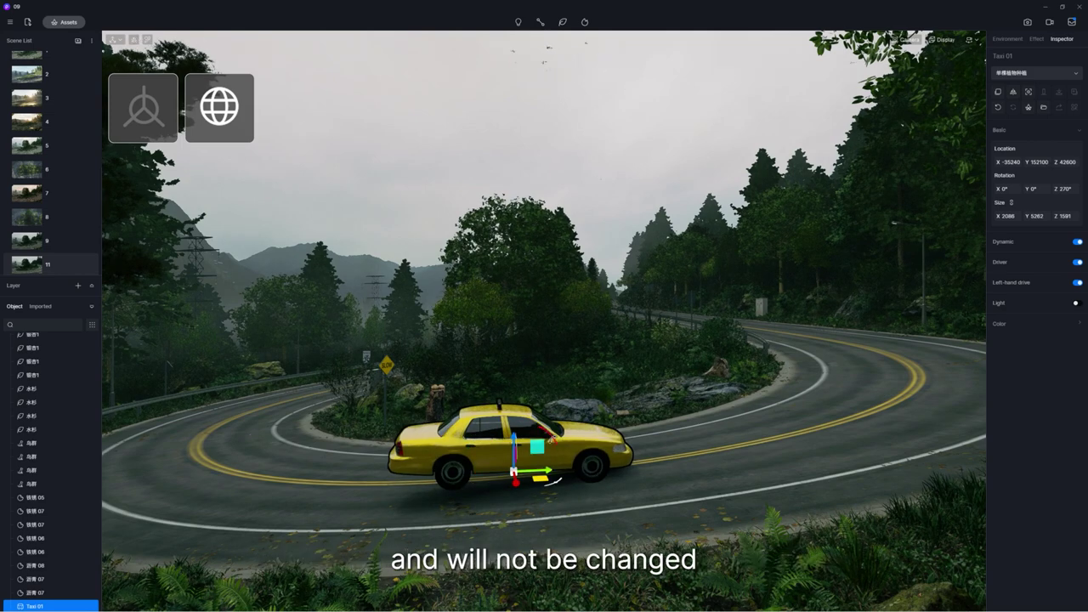
Switch to local coordinates, then move the taxi forward along its own axis and rotate it
key("x")
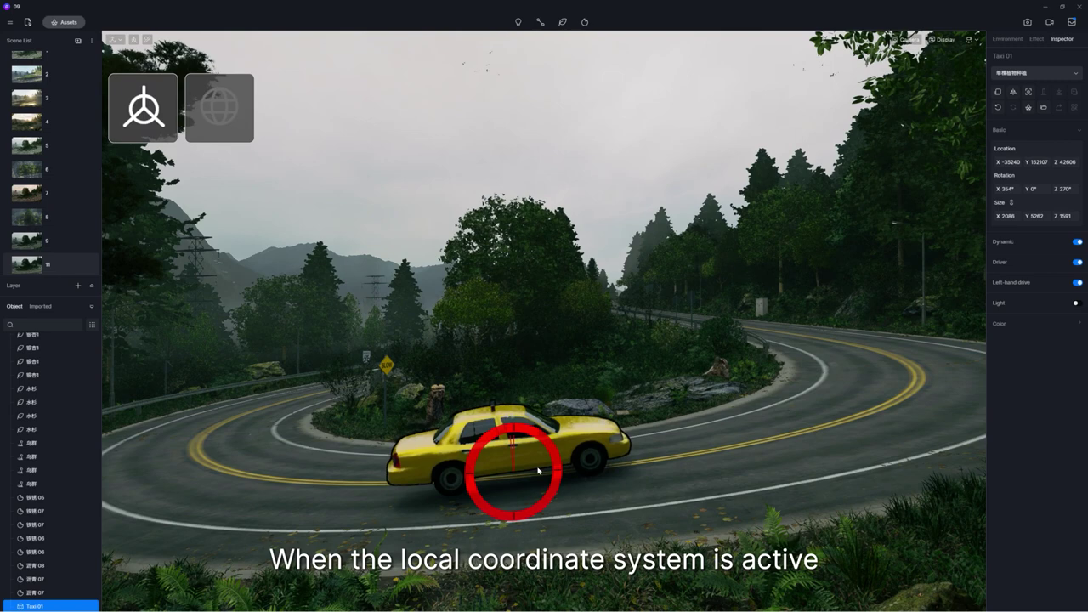
left_click_drag(610, 453, 524, 430)
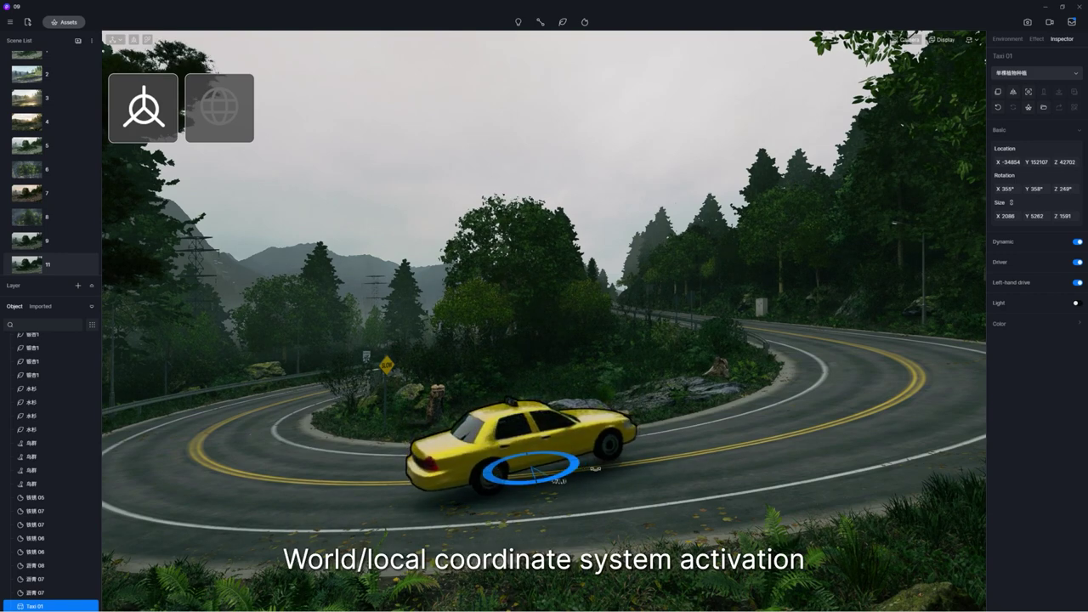
left_click_drag(572, 477, 549, 479)
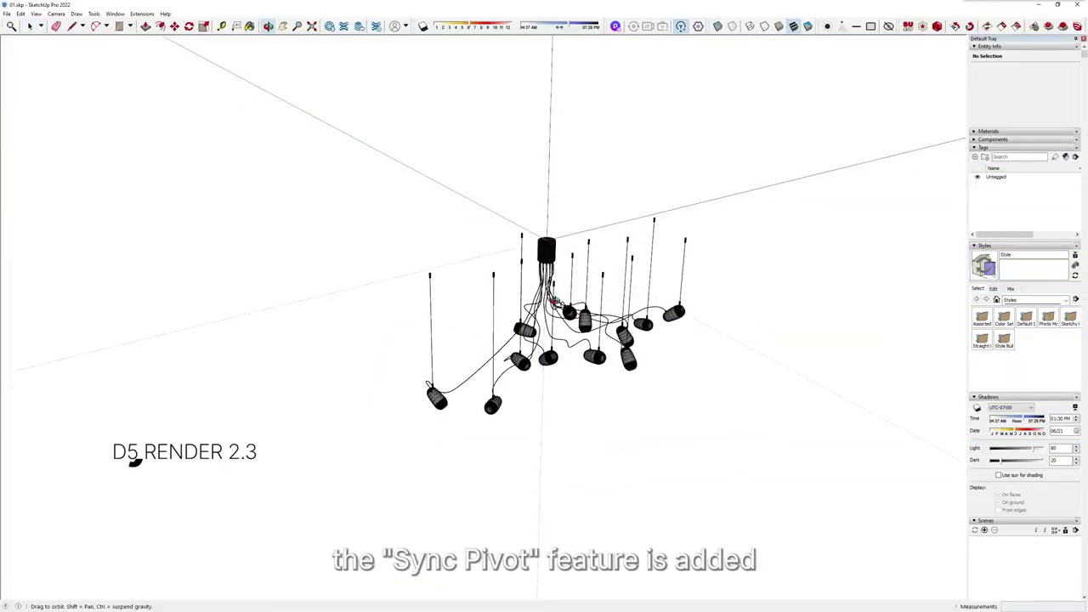
mouse_move(655, 162)
left_mouse_down()
mouse_move(688, 161)
mouse_move(504, 309)
left_mouse_up()
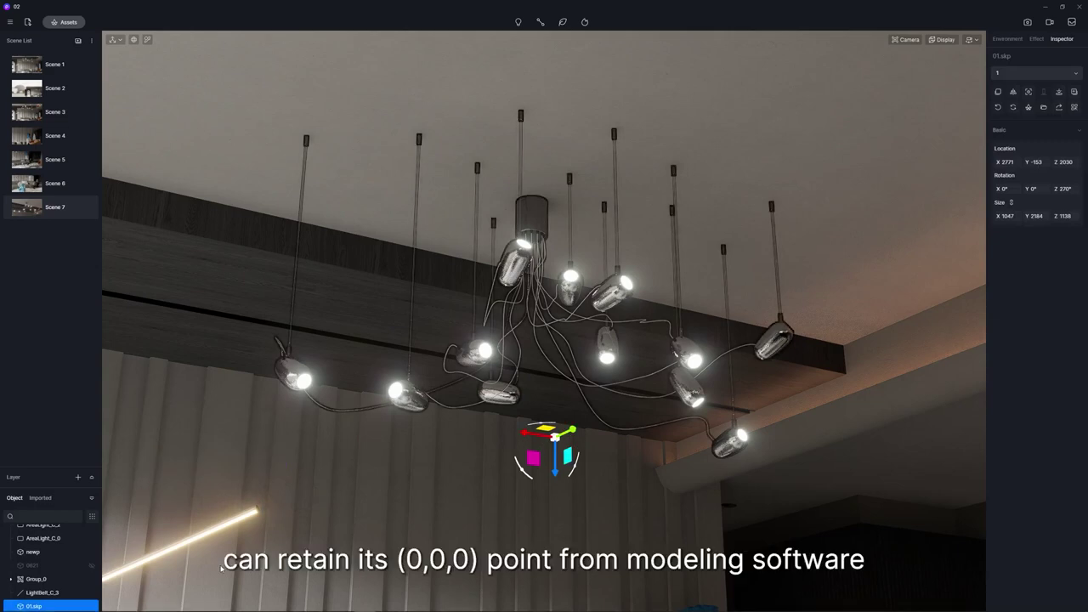
Sync the chandelier's pivot to its canopy and add the first animation shot
right_click(32, 605)
left_click(60, 426)
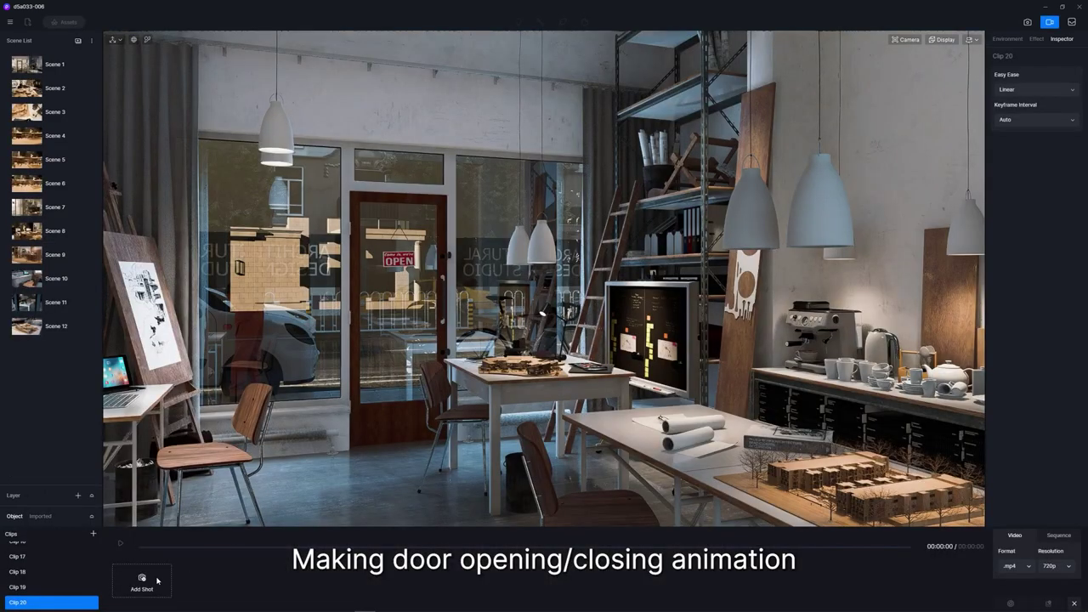
left_click(142, 582)
Add a second shot with the door swung open 12°, then play the animation back
left_click(399, 340)
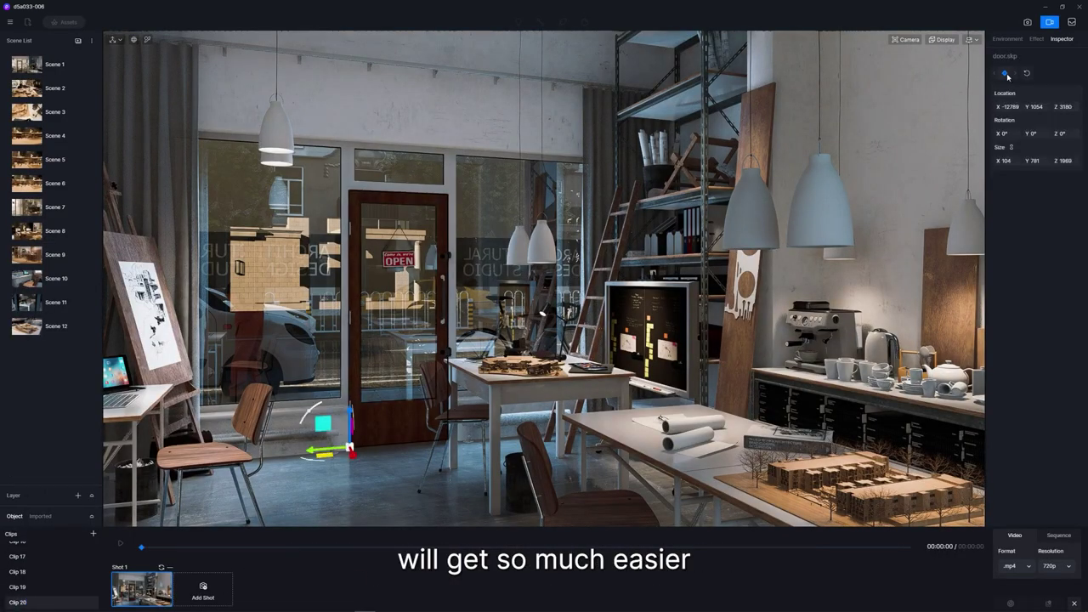
left_click(203, 589)
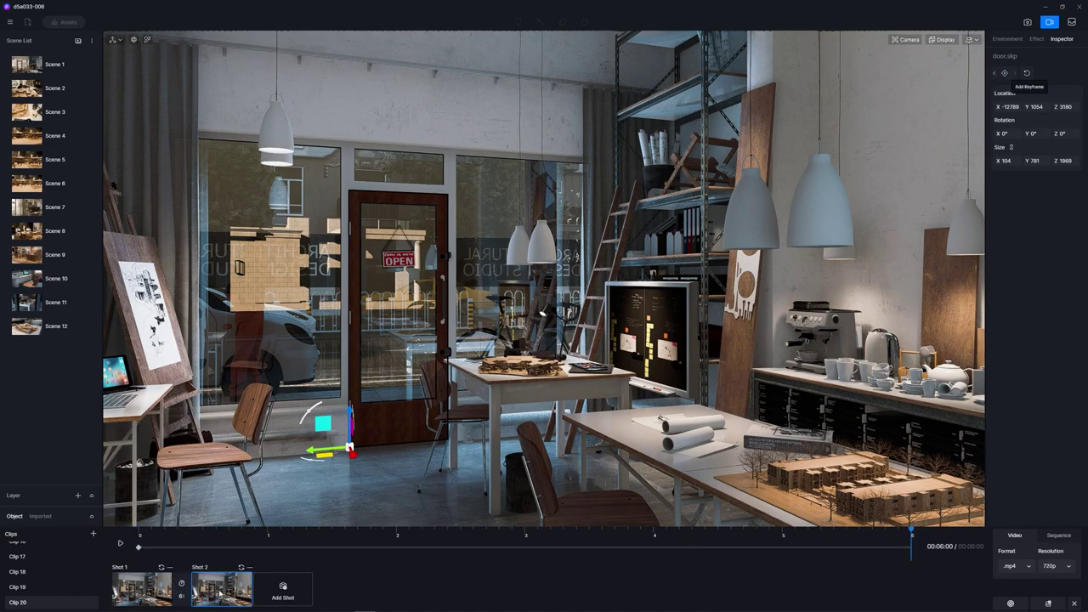
left_click_drag(307, 415, 228, 430)
left_click(146, 593)
left_click(120, 542)
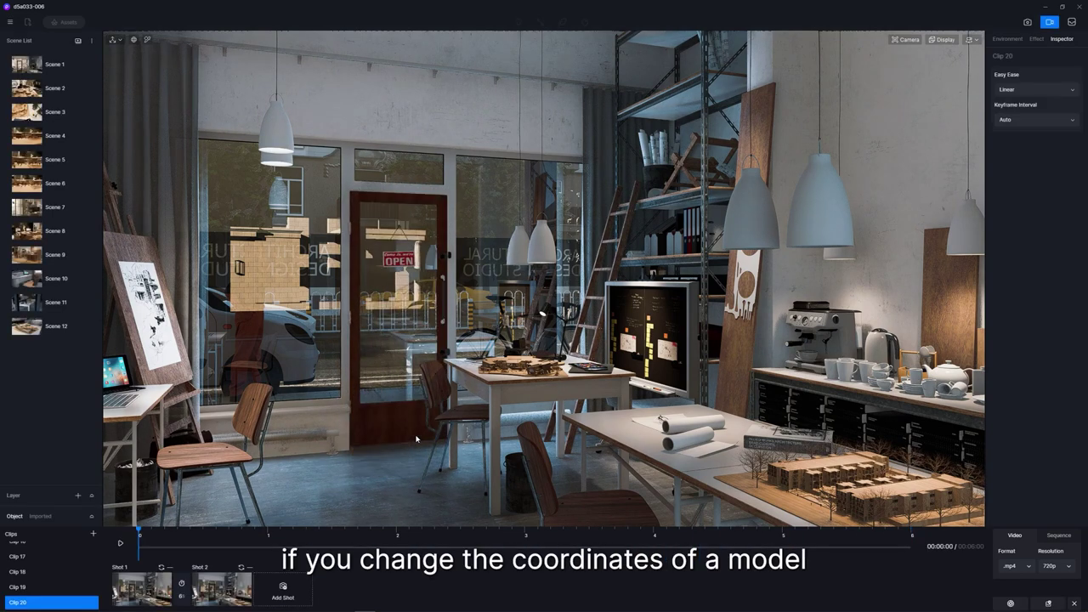
left_click(1022, 90)
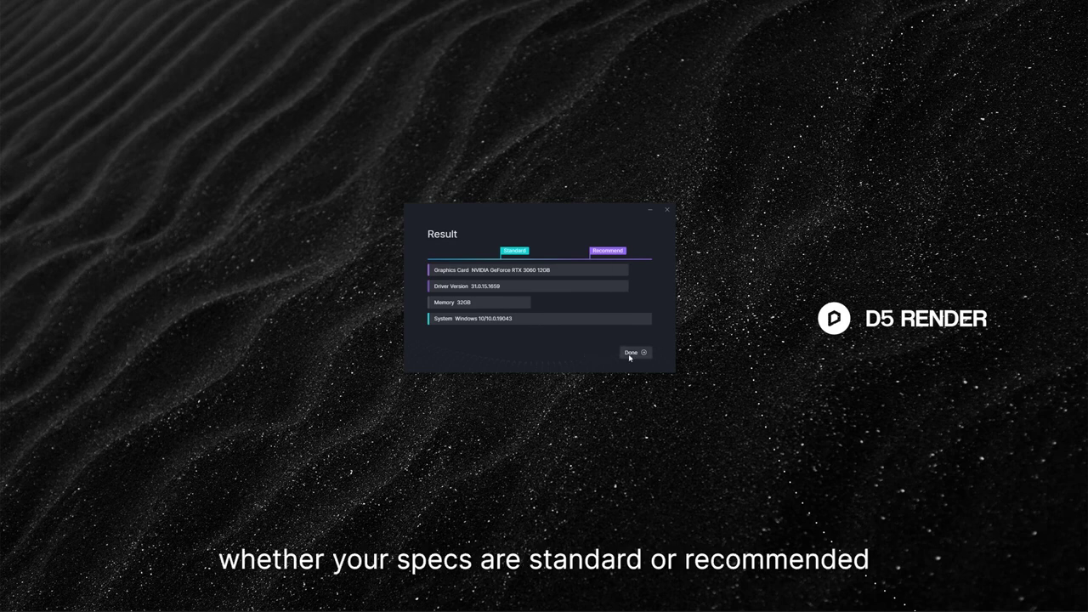
Dismiss the benchmark result, browse the Benchmark Tool results page, then start rendering the city street image
left_click(632, 352)
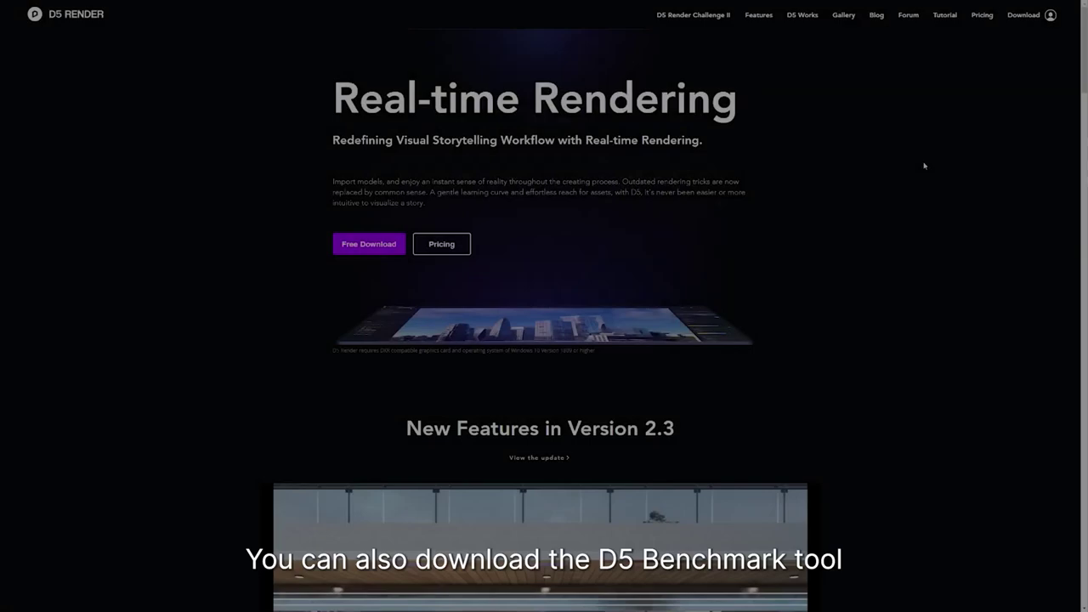
scroll(935, 122, "down", 5)
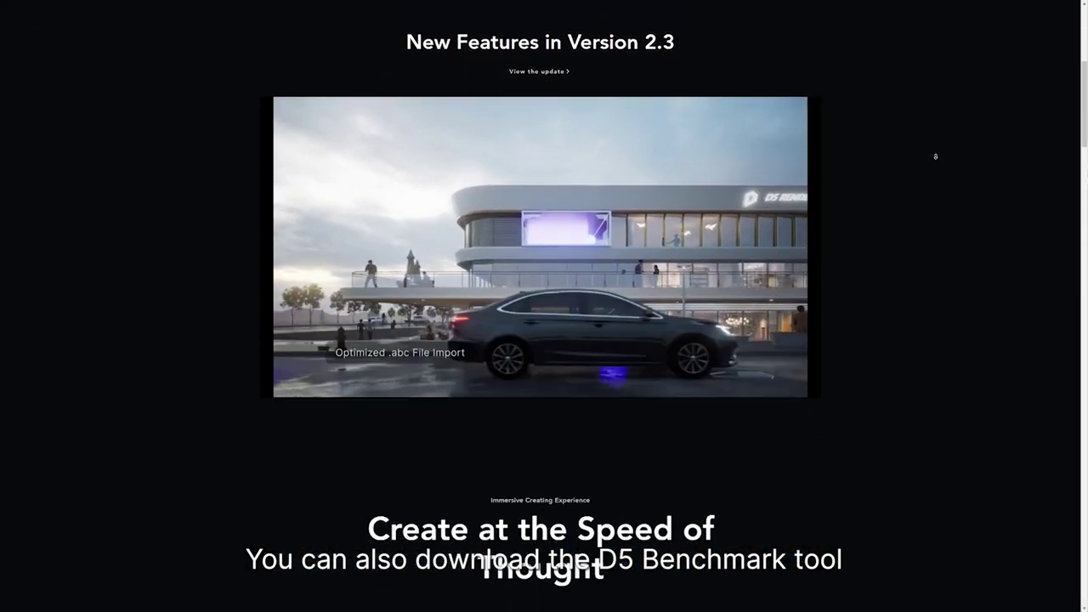
scroll(935, 157, "down", 5)
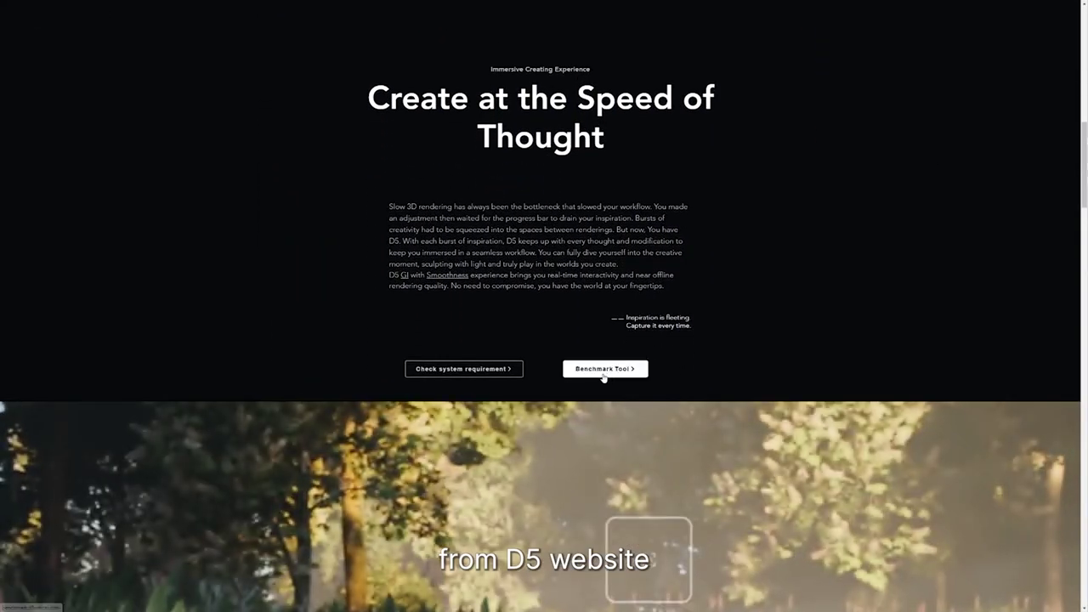
left_click(602, 370)
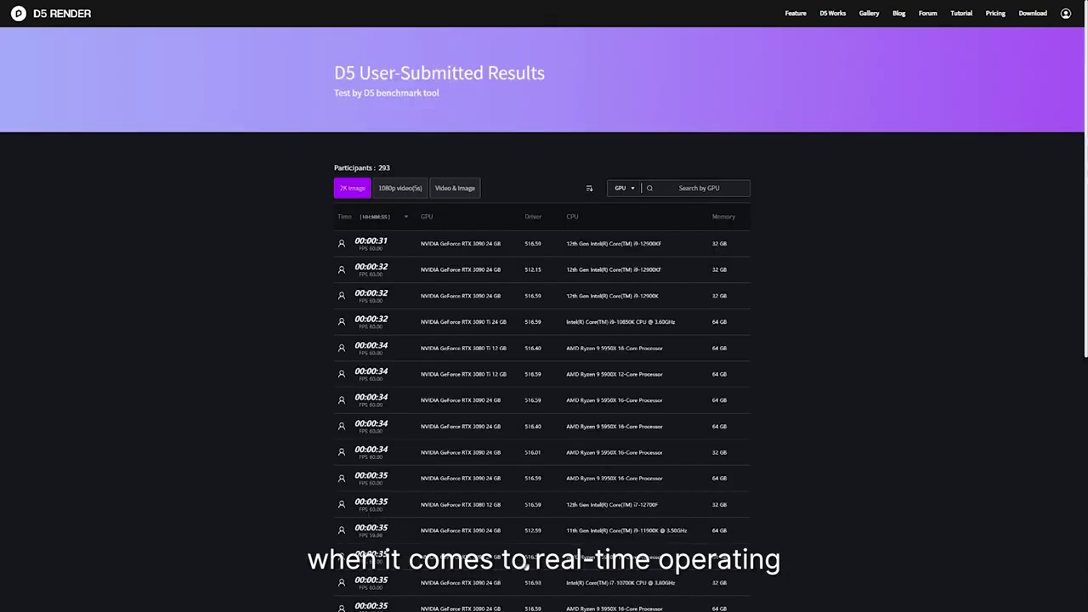
scroll(926, 209, "down", 2)
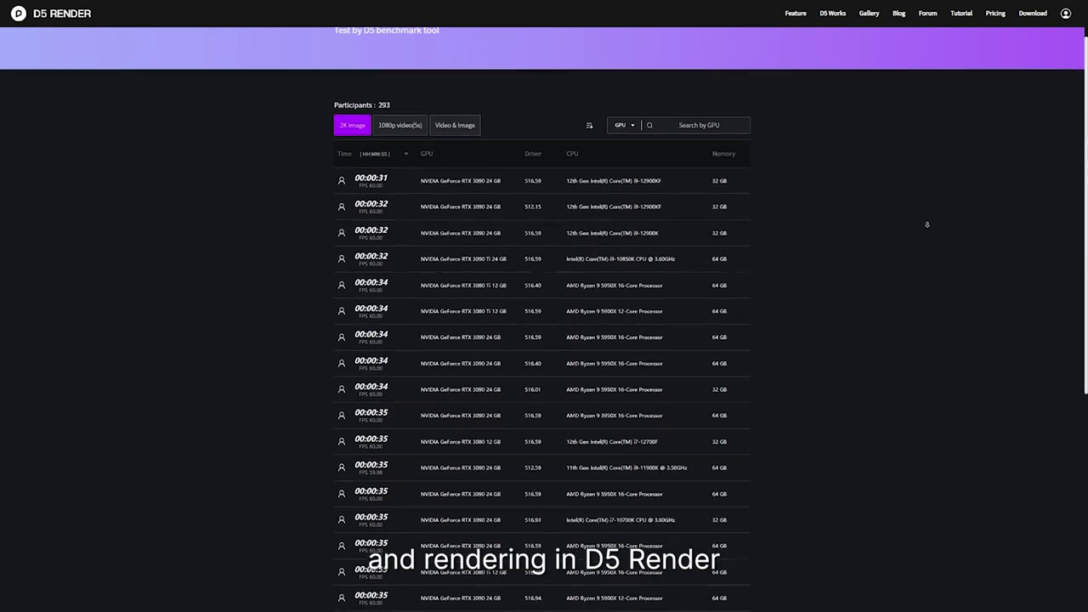
scroll(926, 224, "down", 2)
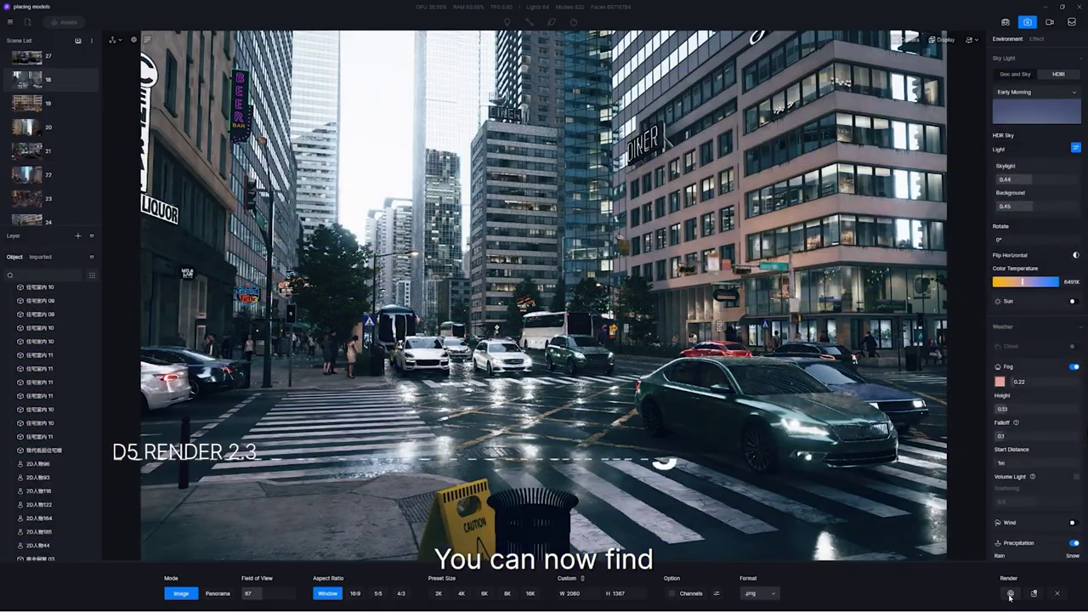
left_click(1010, 593)
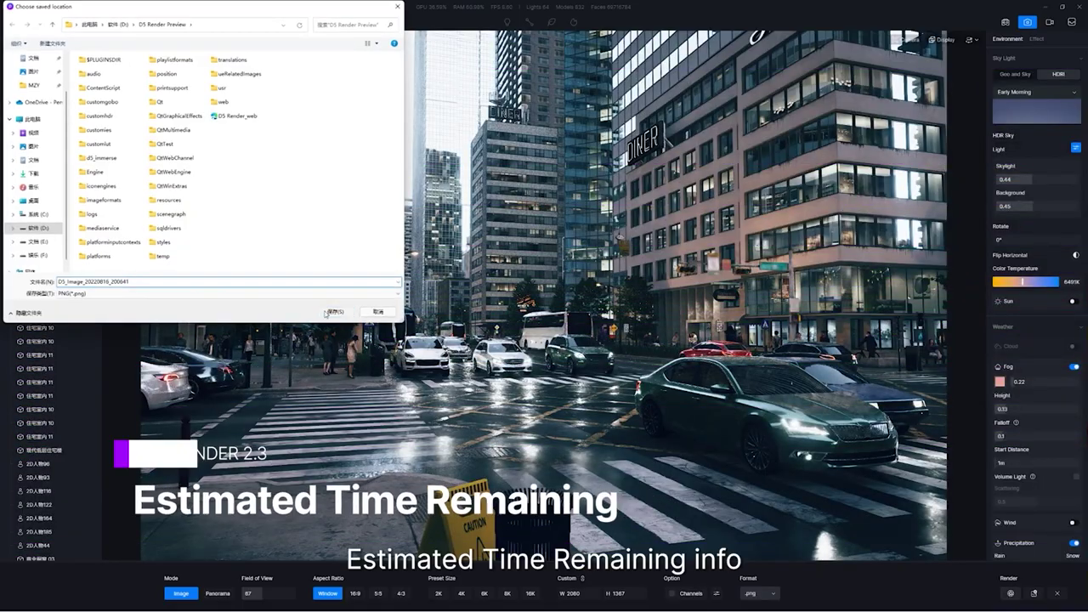
key("Return")
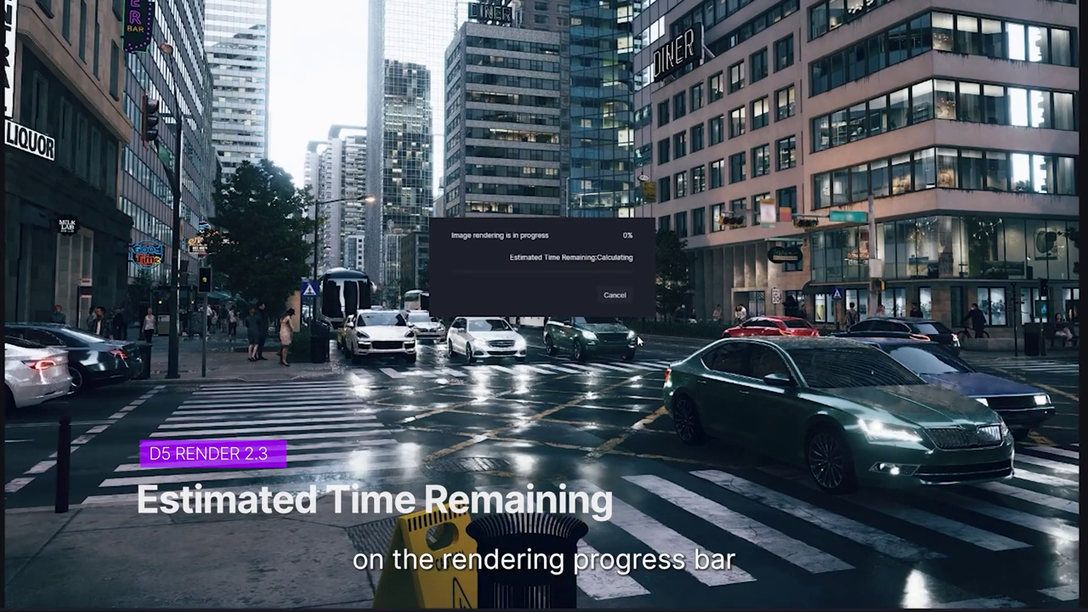